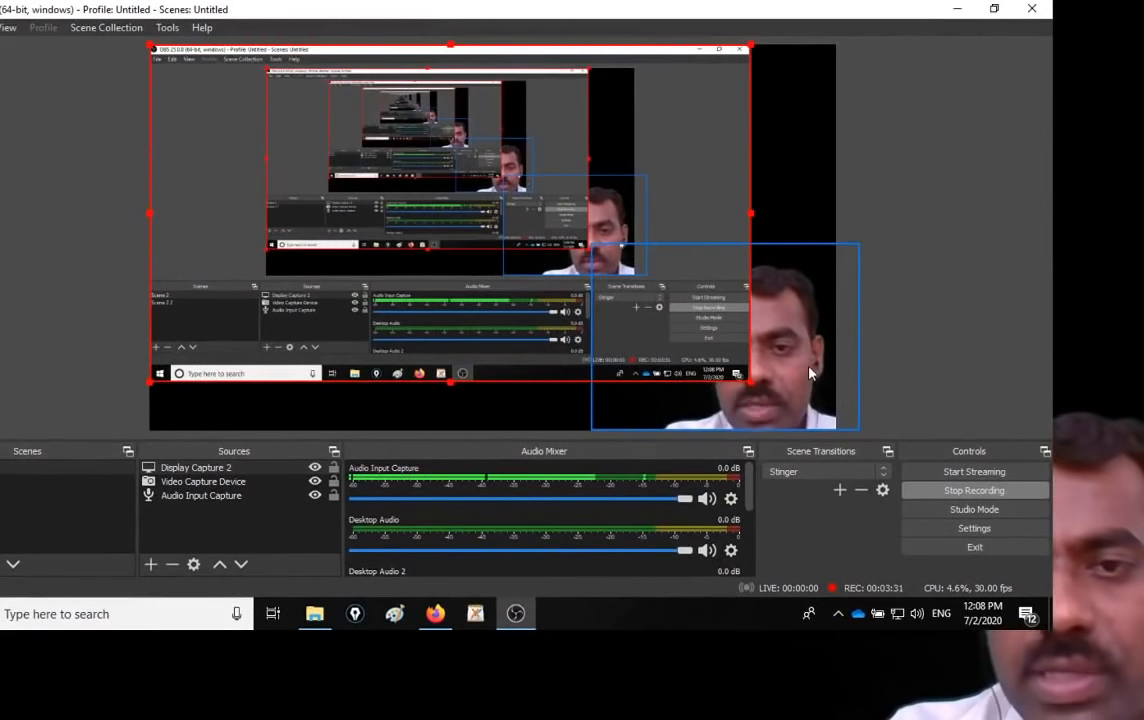
Step: Move the Video Capture Device source above Display Capture 2 so the webcam overlays the captured screen
left_click(810, 373)
left_click(730, 175)
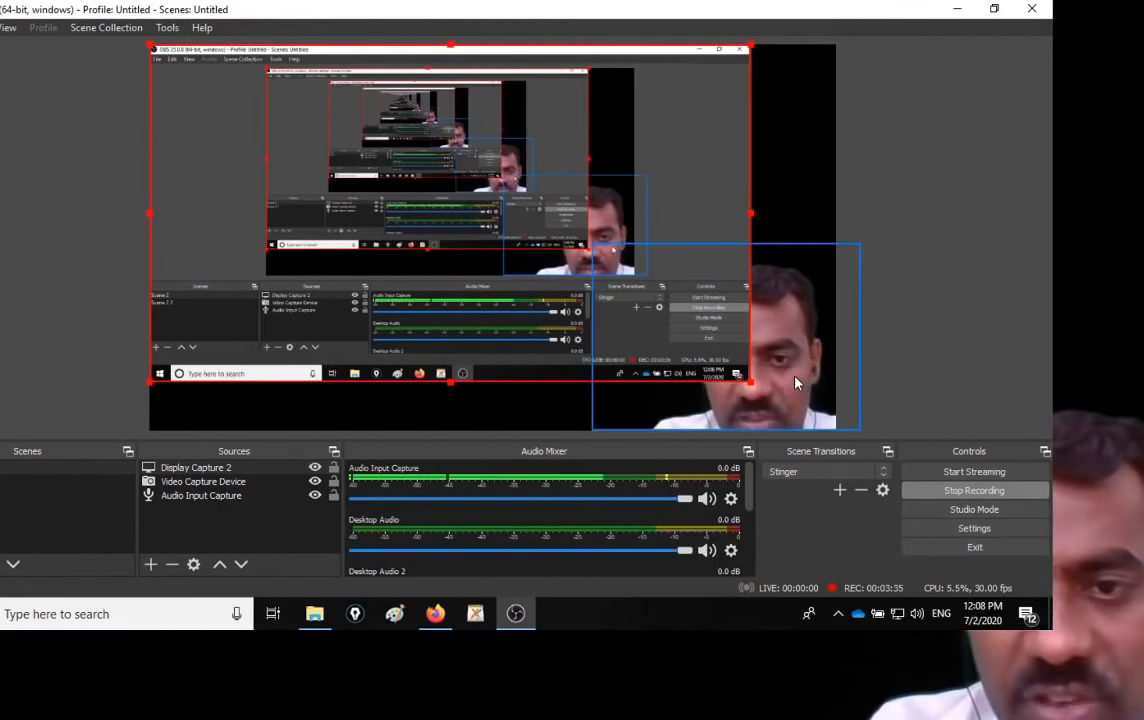
left_click(212, 470)
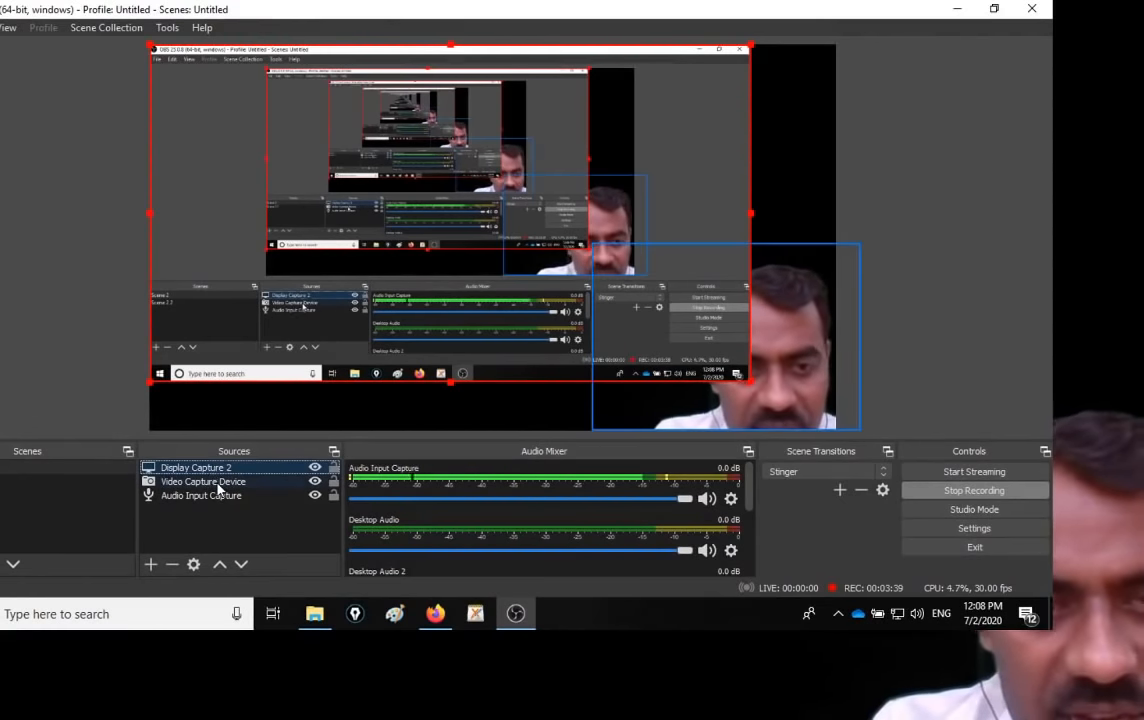
left_click(940, 345)
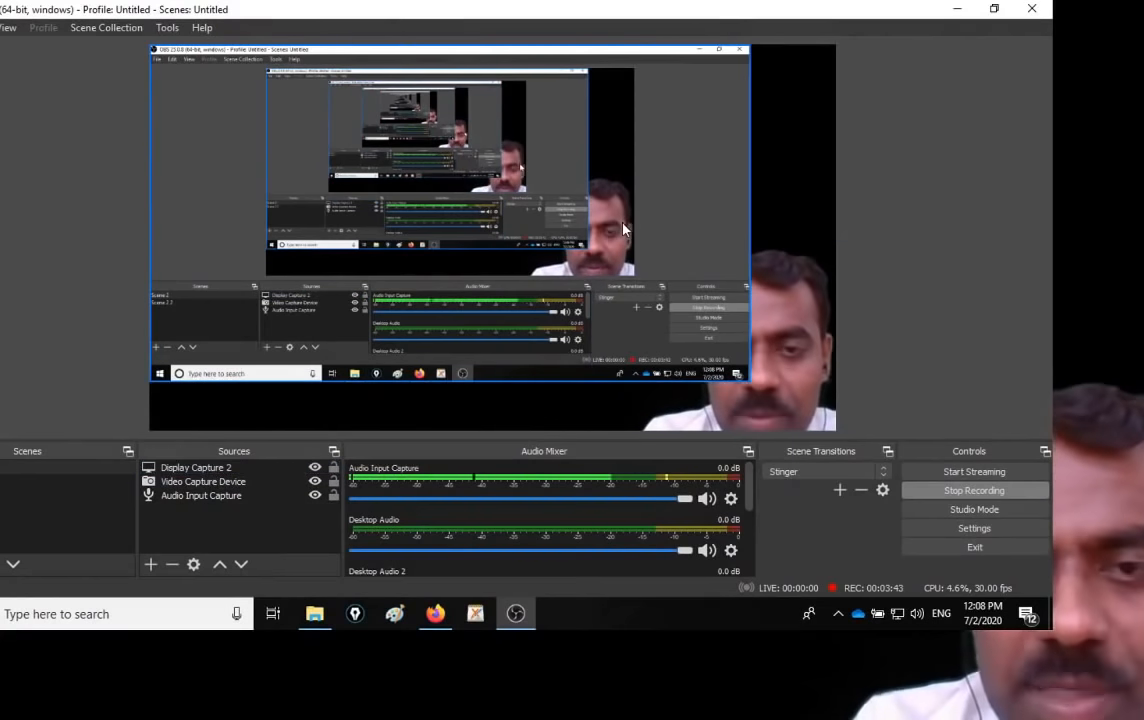
left_click(239, 483)
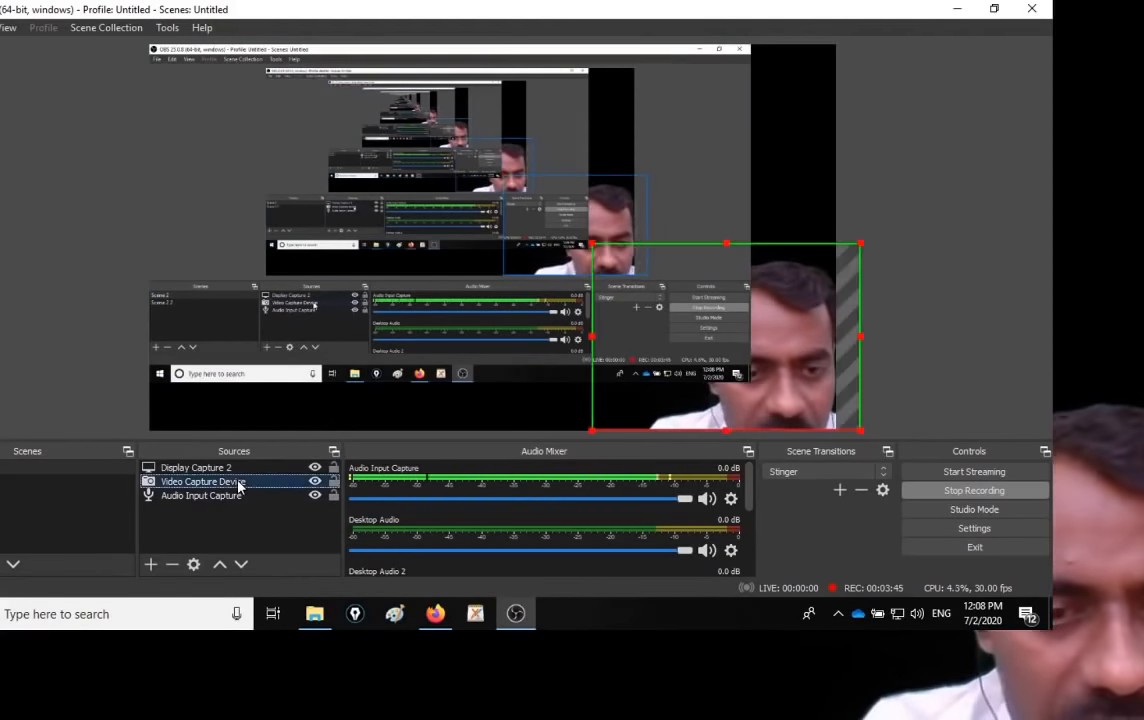
left_click_drag(242, 470, 242, 466)
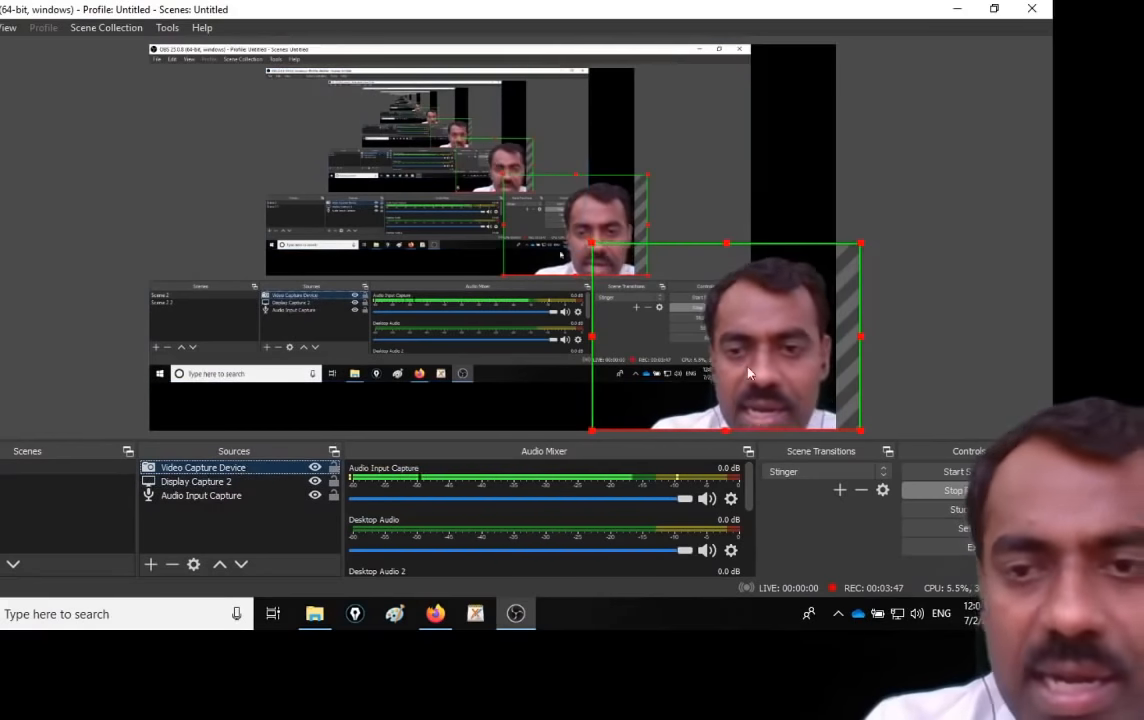
left_click(815, 340)
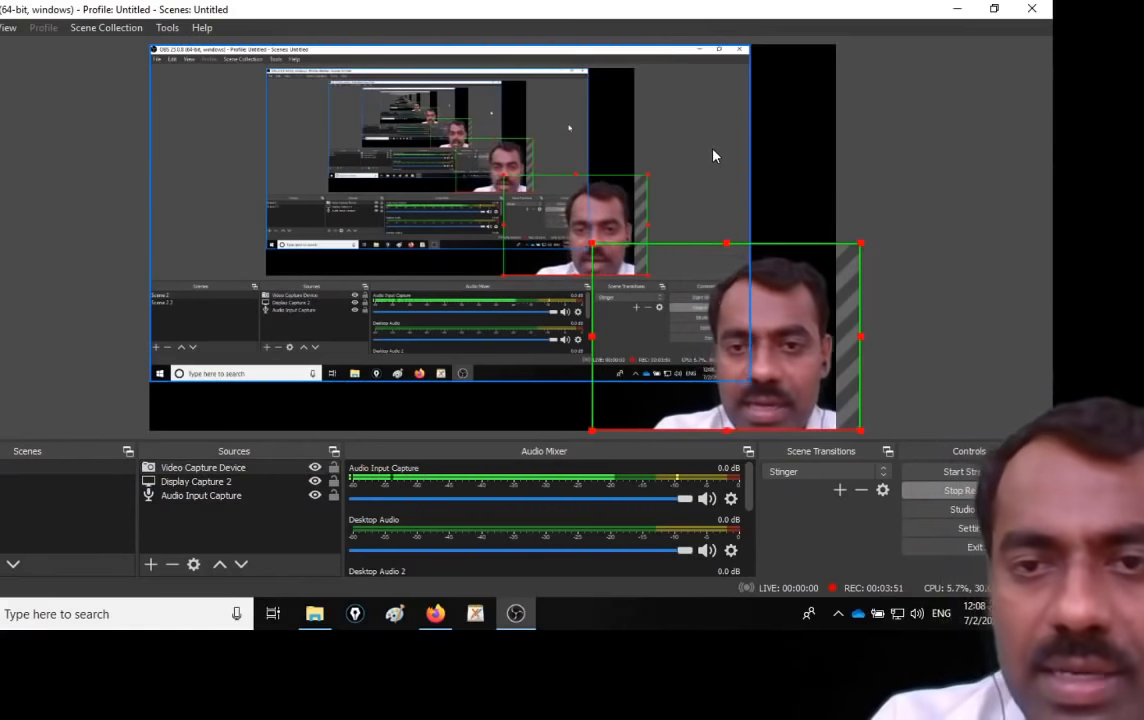
left_click(713, 155)
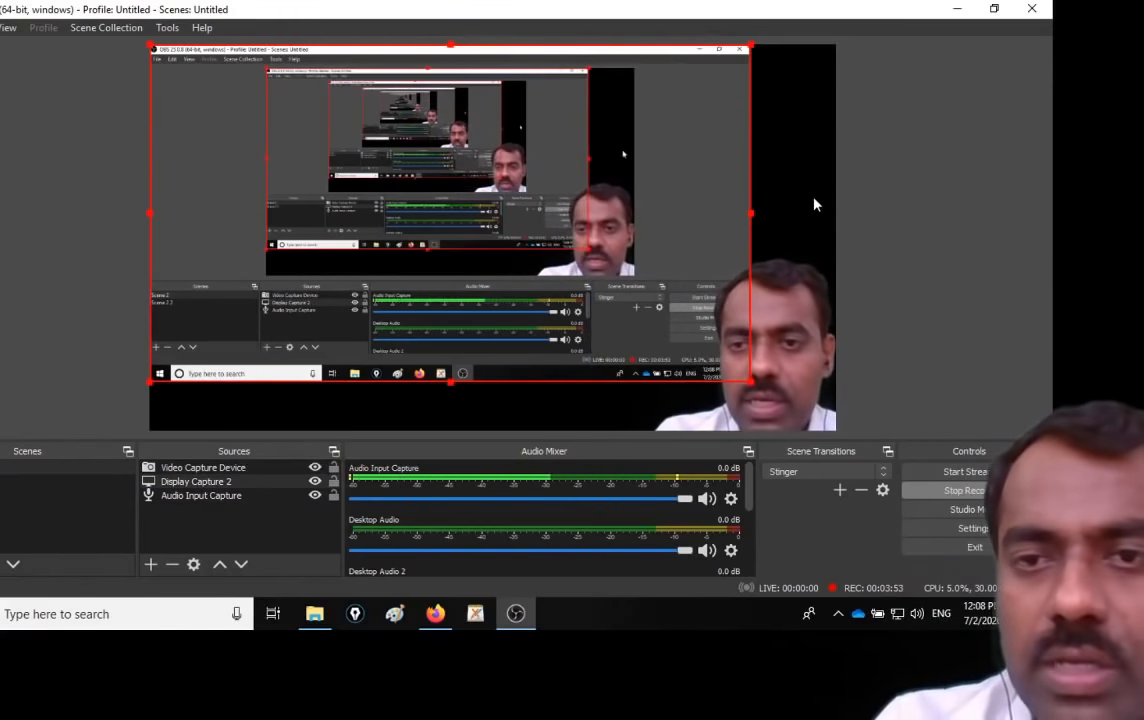
left_click(952, 370)
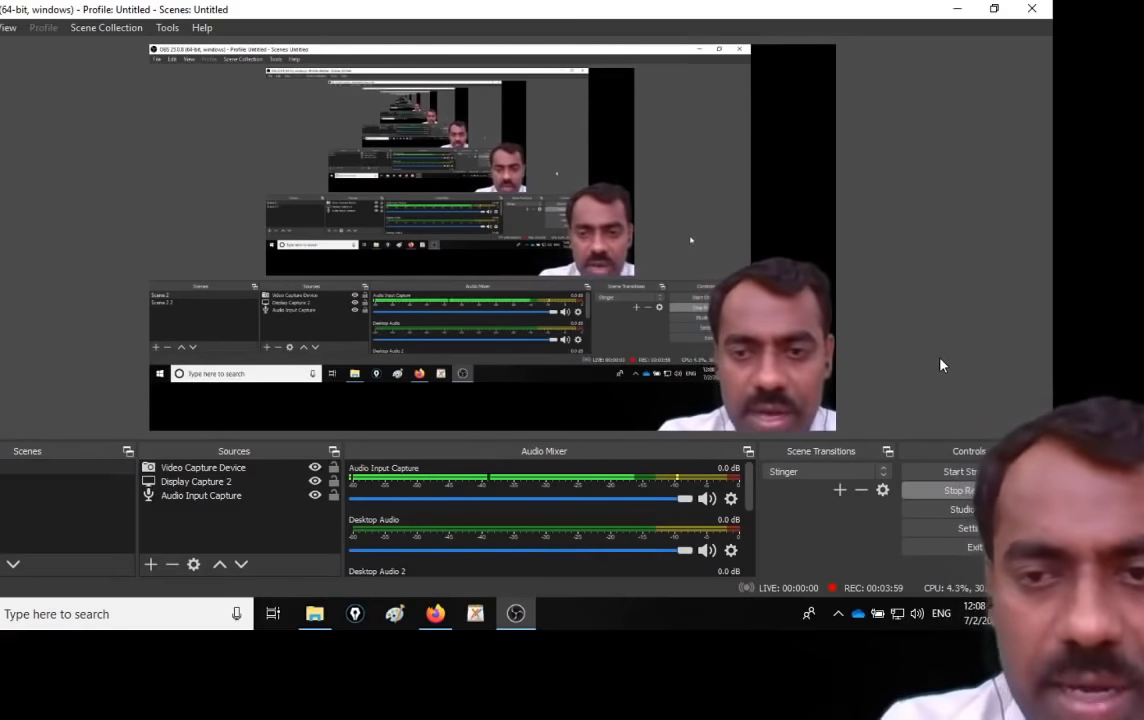
Step: Examine the Display Capture 2 and Video Capture Device sources and the source types available for adding to the scene
left_click(193, 482)
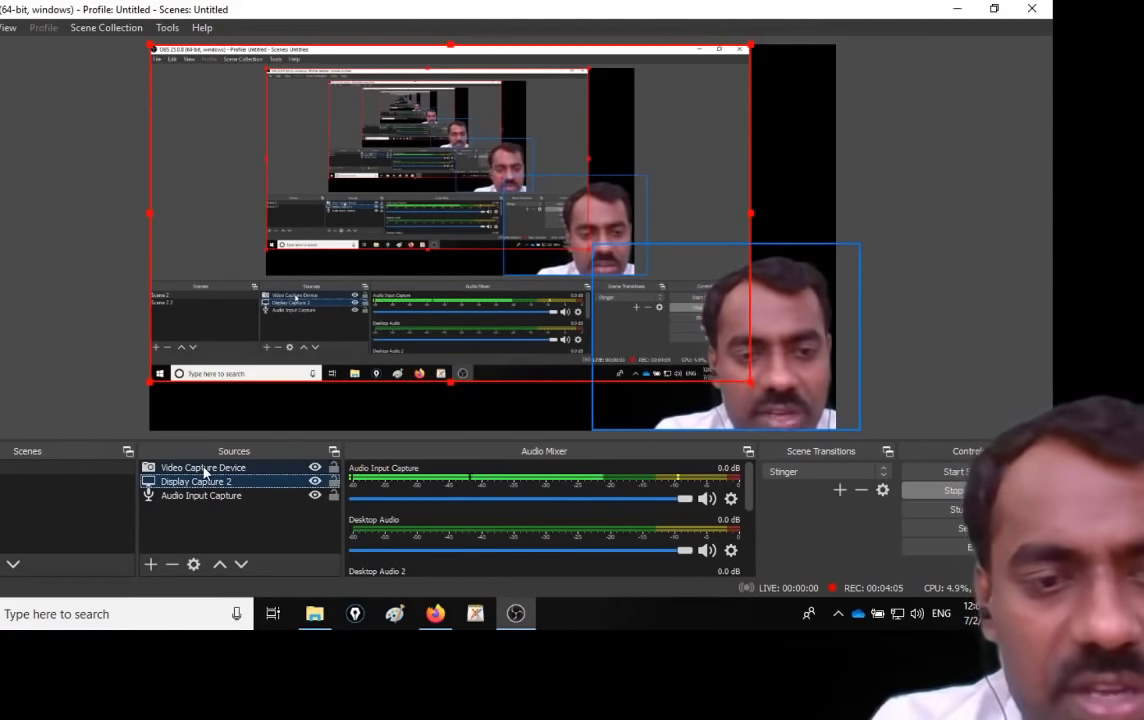
left_click(205, 468)
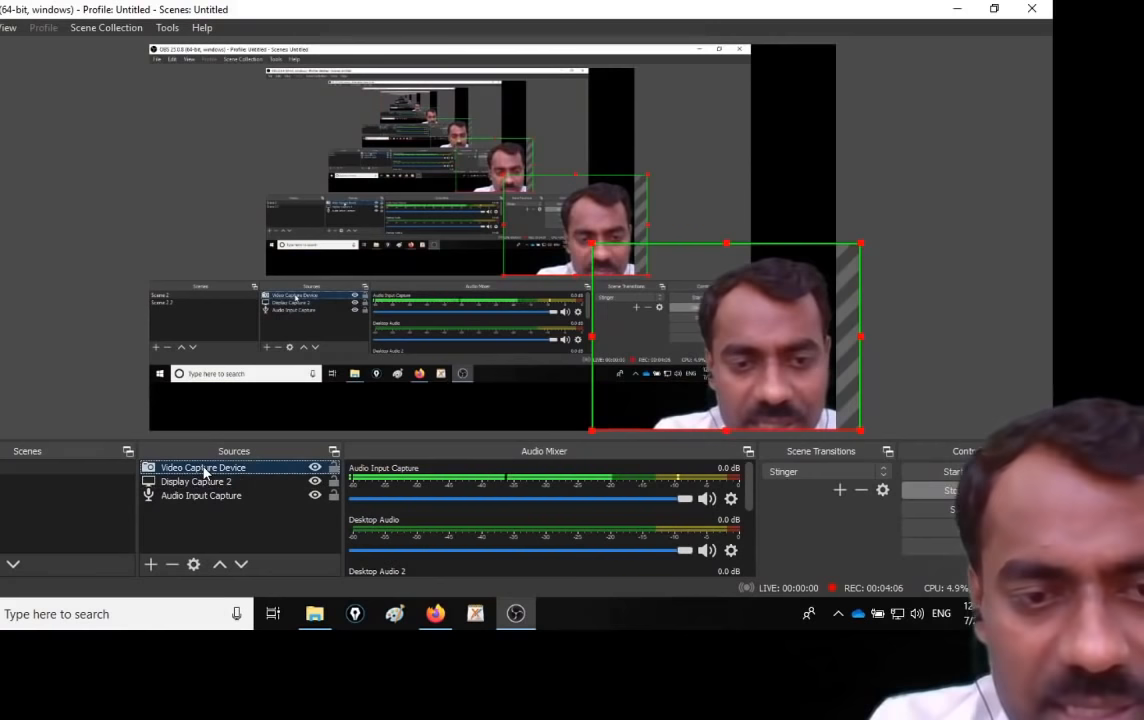
left_click(151, 565)
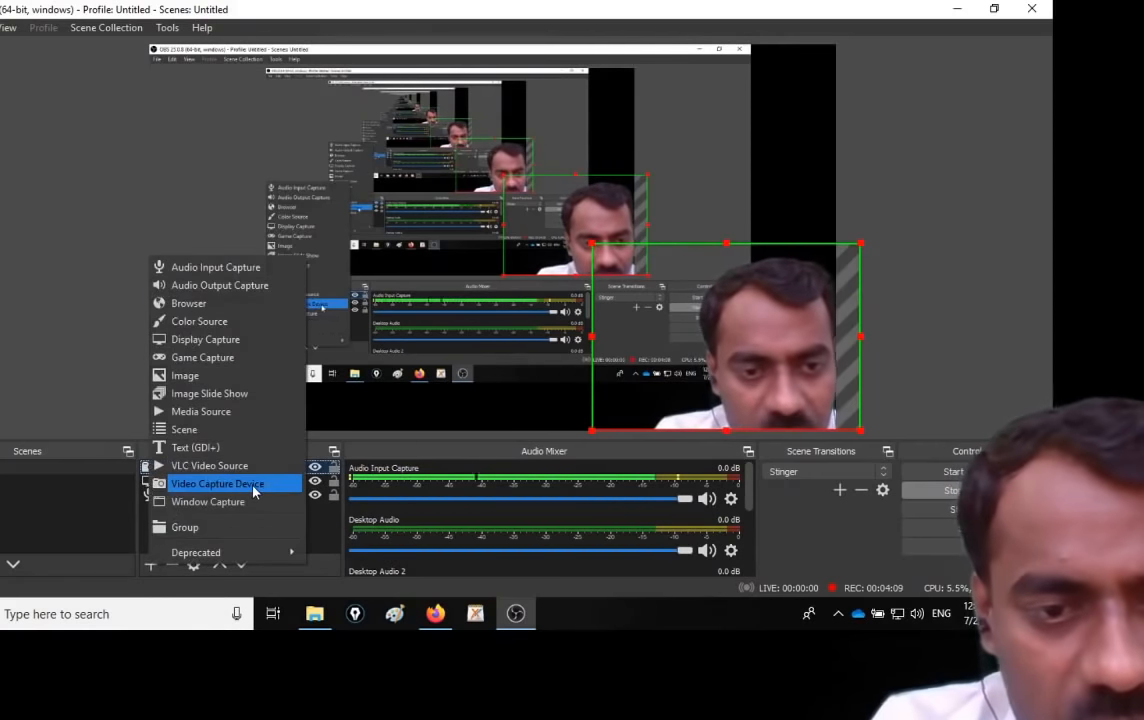
left_click(973, 329)
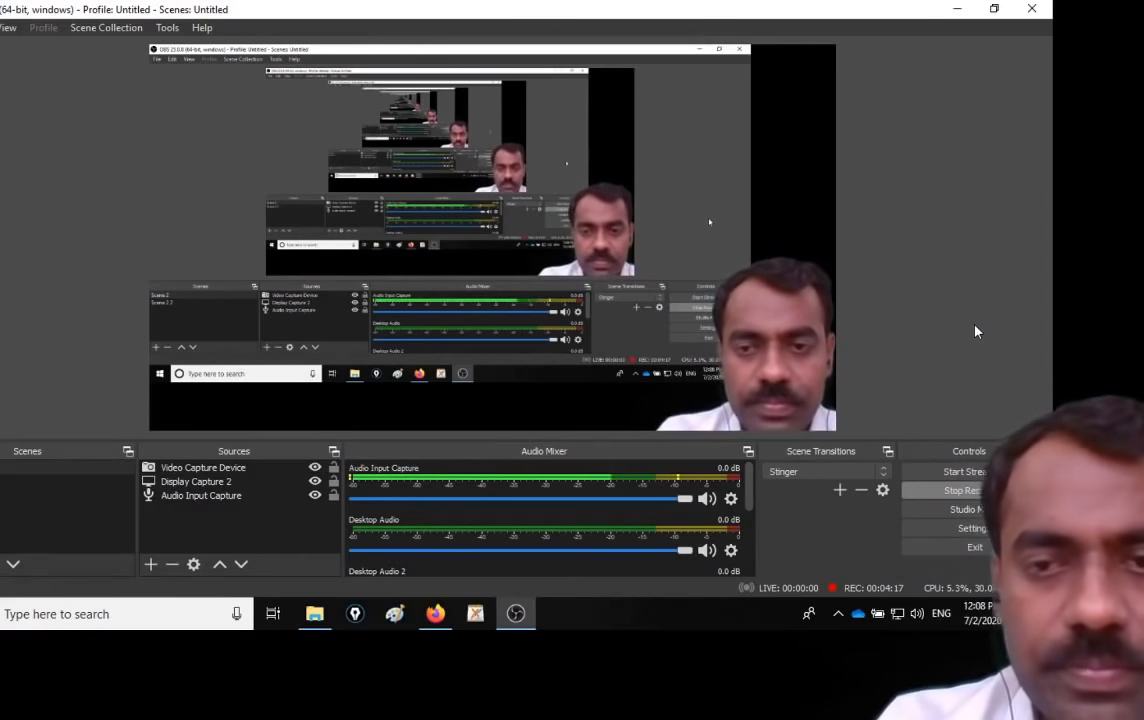
left_click(206, 486)
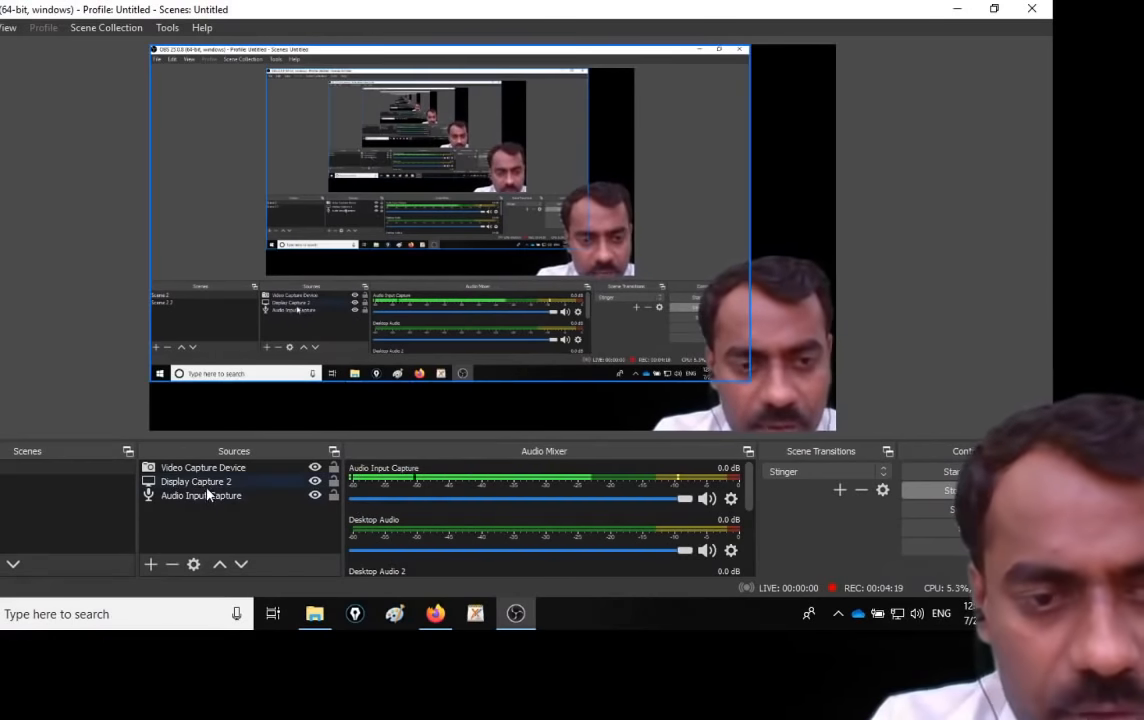
left_click(983, 310)
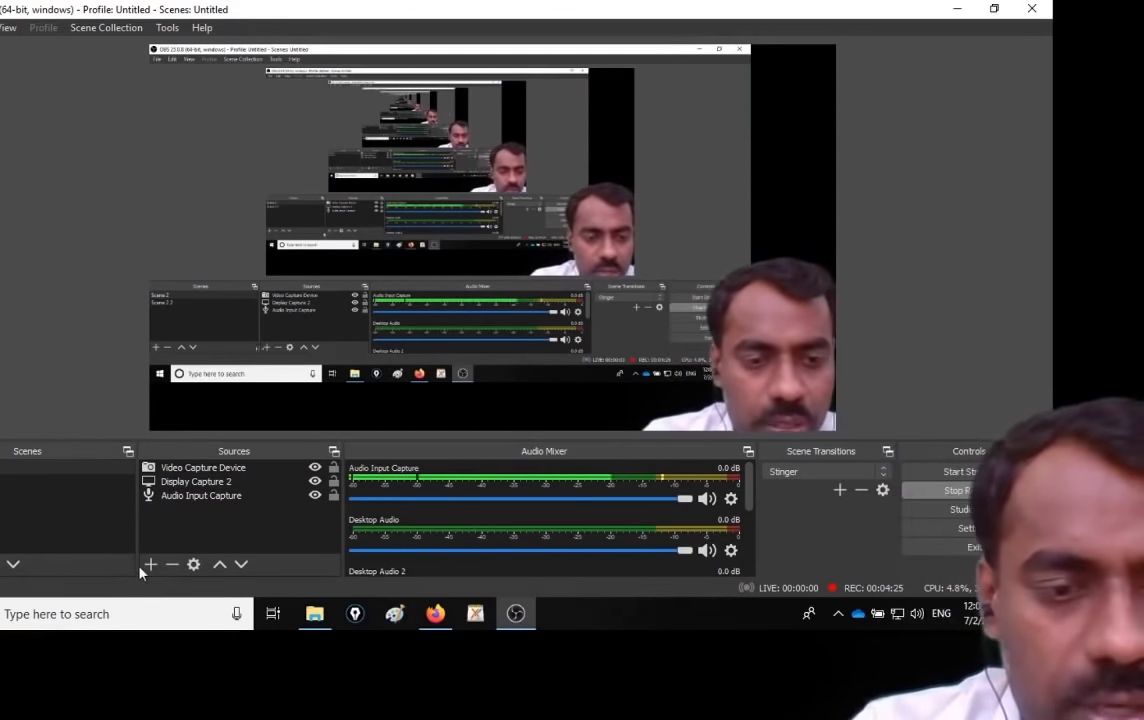
left_click(152, 566)
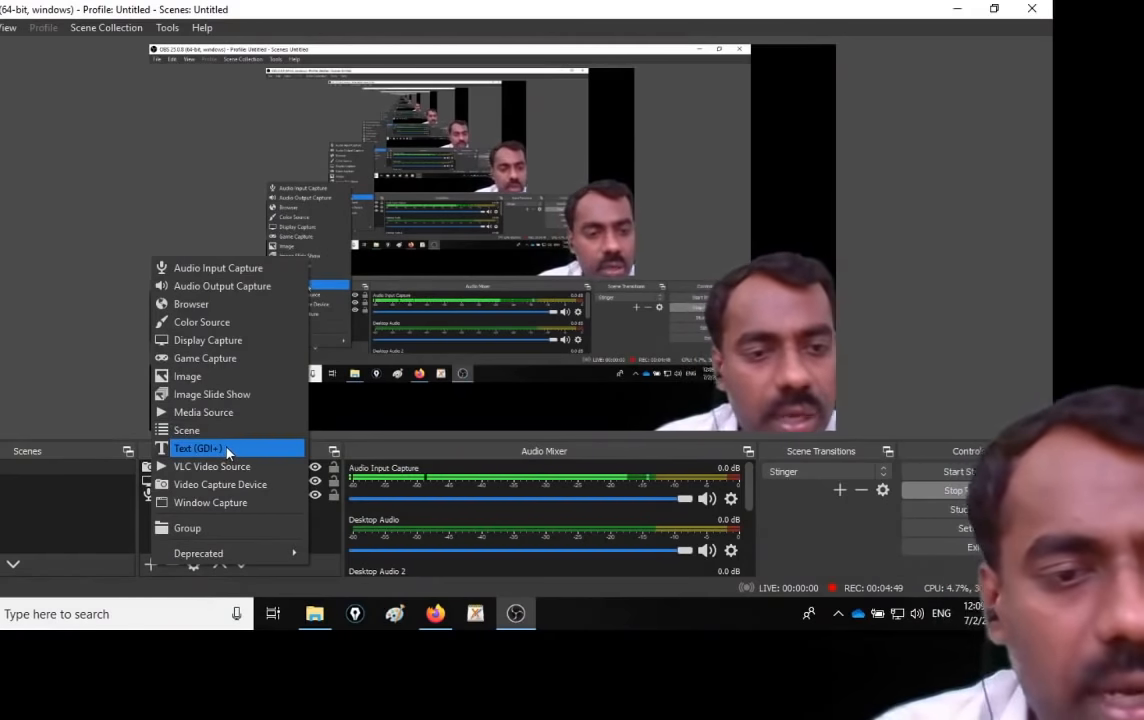
left_click(183, 598)
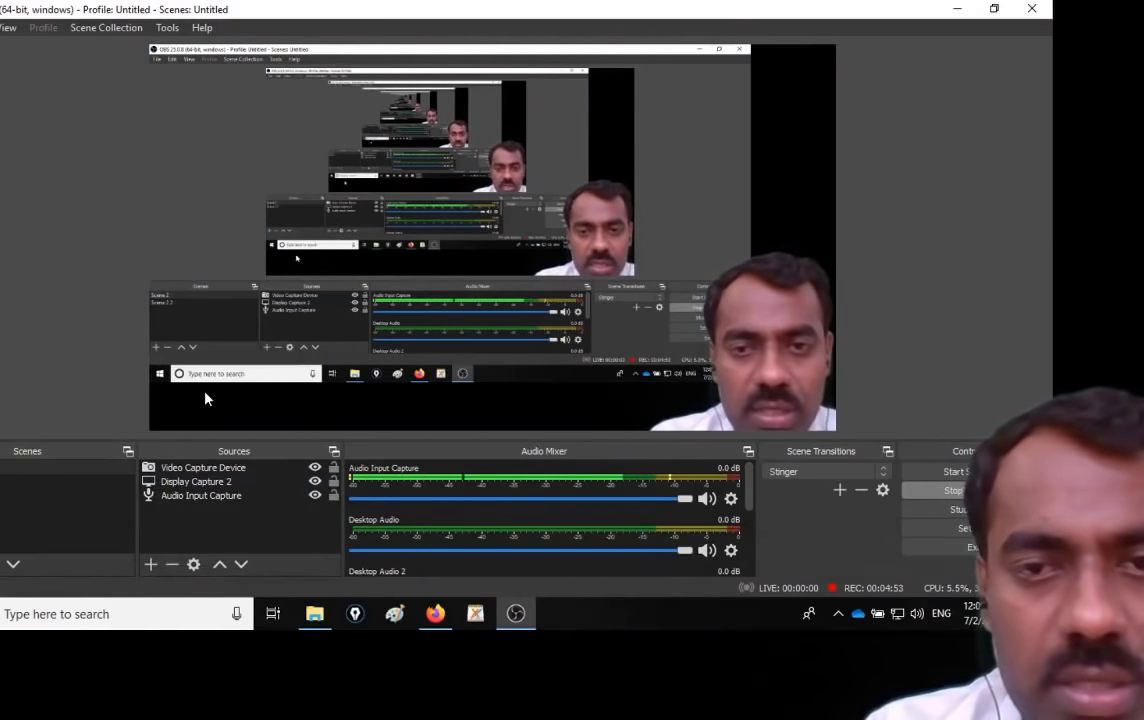
left_click(182, 349)
left_click(684, 224)
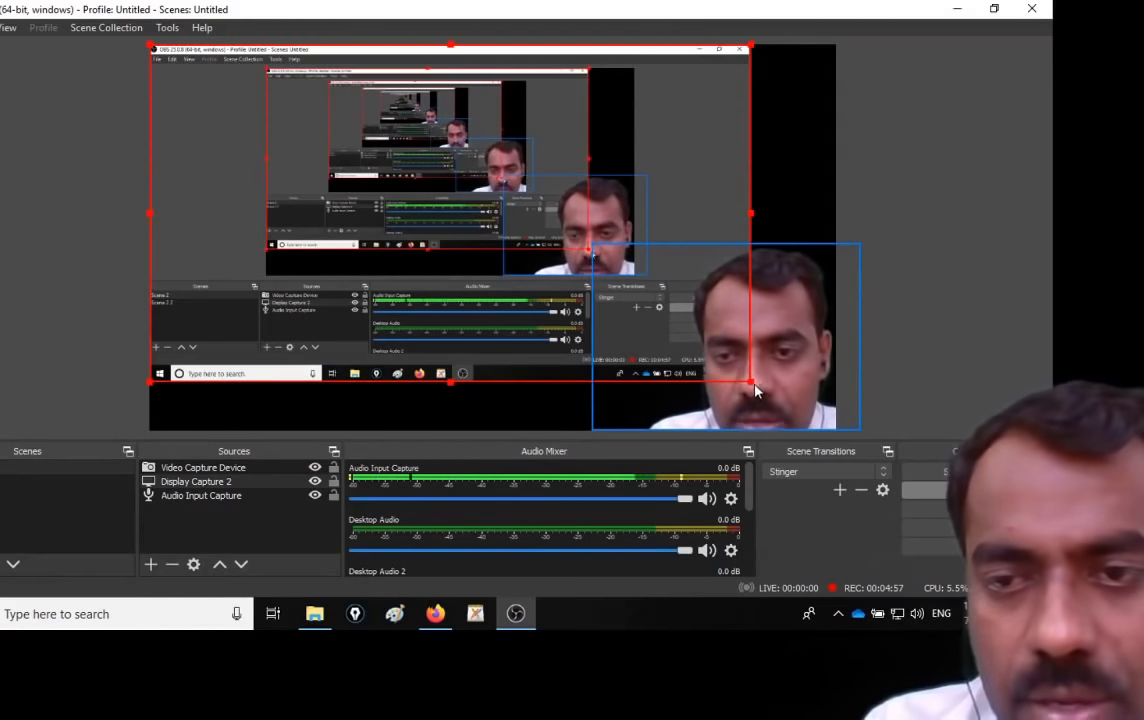
left_click(800, 160)
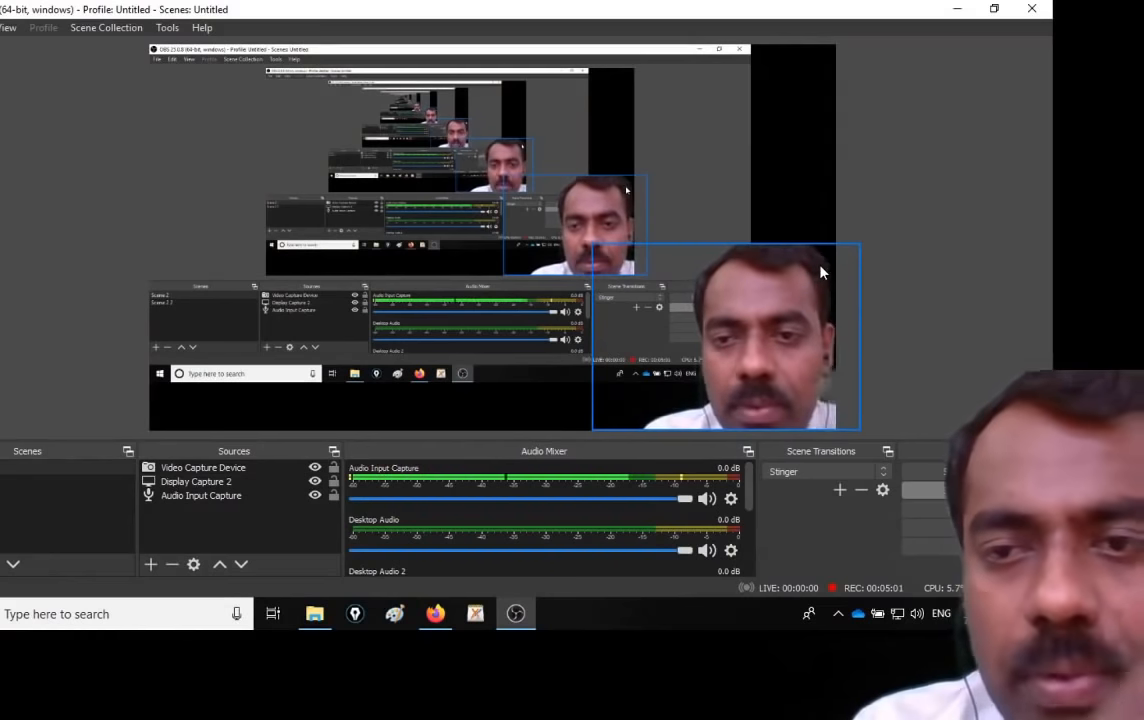
left_click(710, 215)
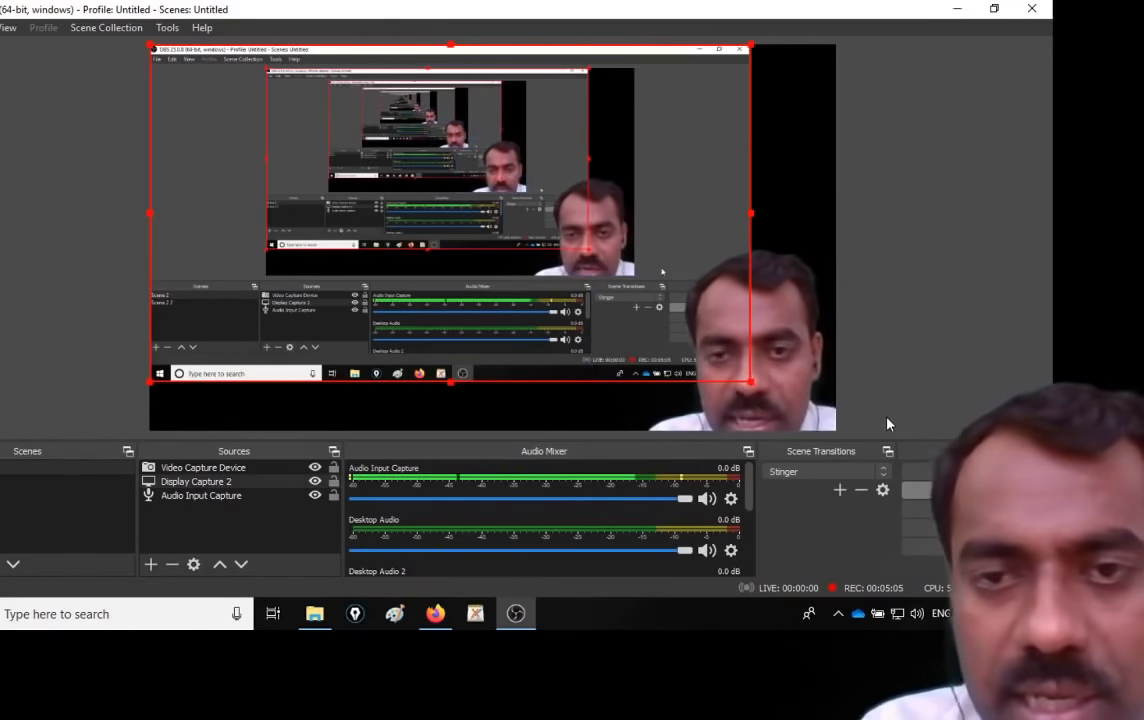
left_click(805, 240)
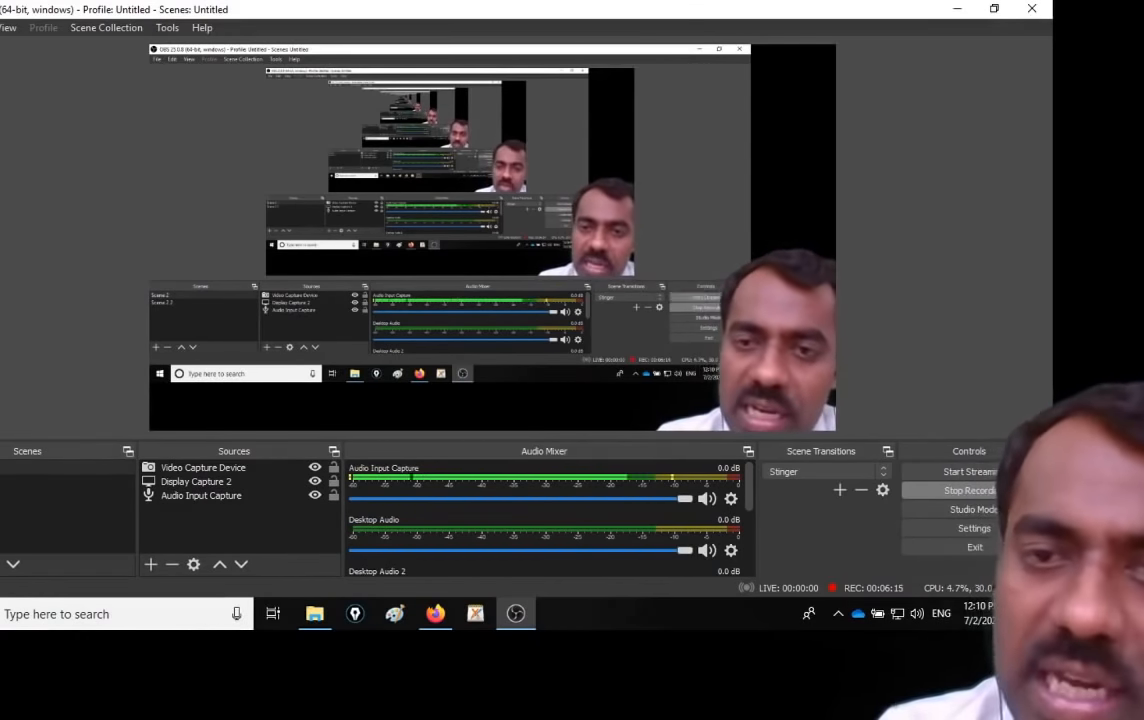
left_click(839, 388)
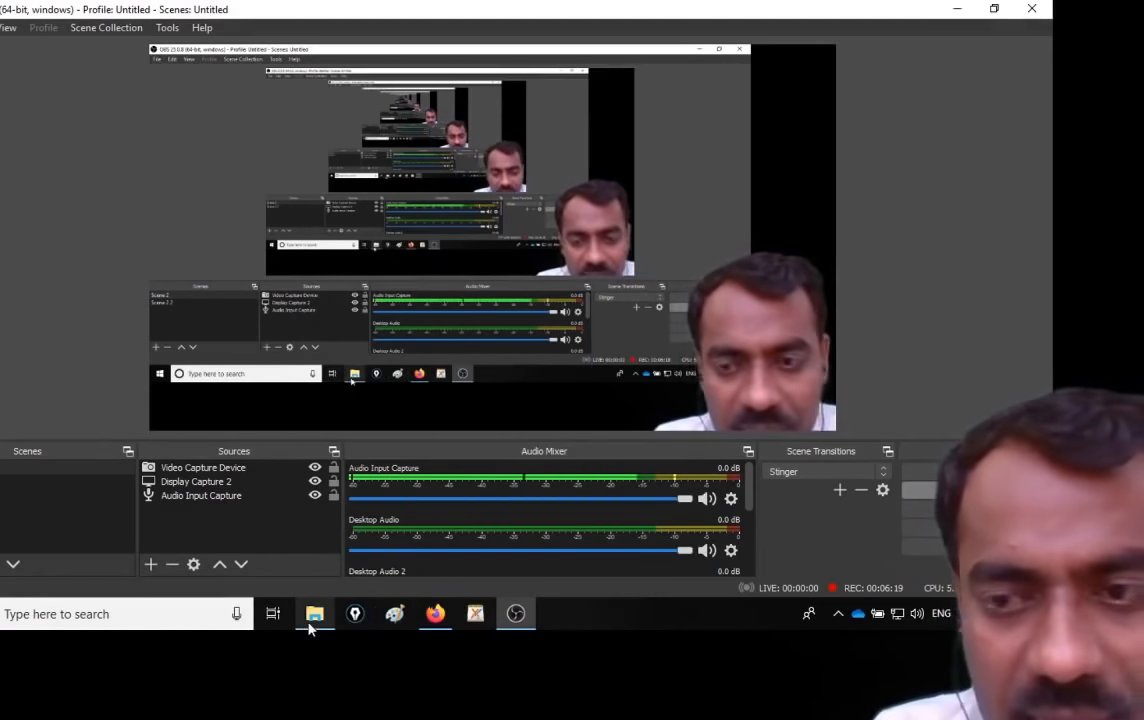
Step: Switch to File Explorer, open "Preparation of Online Lecture through various software.pdf" from the OBS folder, dismiss the accessibility dialogs and show it full screen
left_click(310, 622)
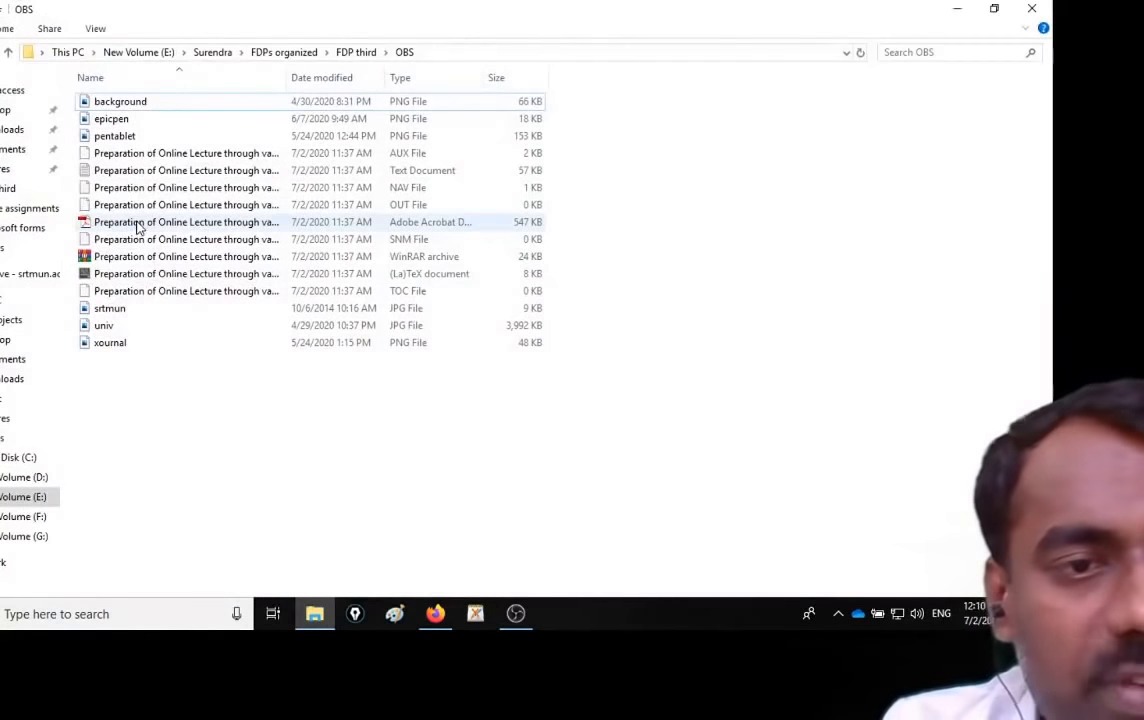
double_click(137, 224)
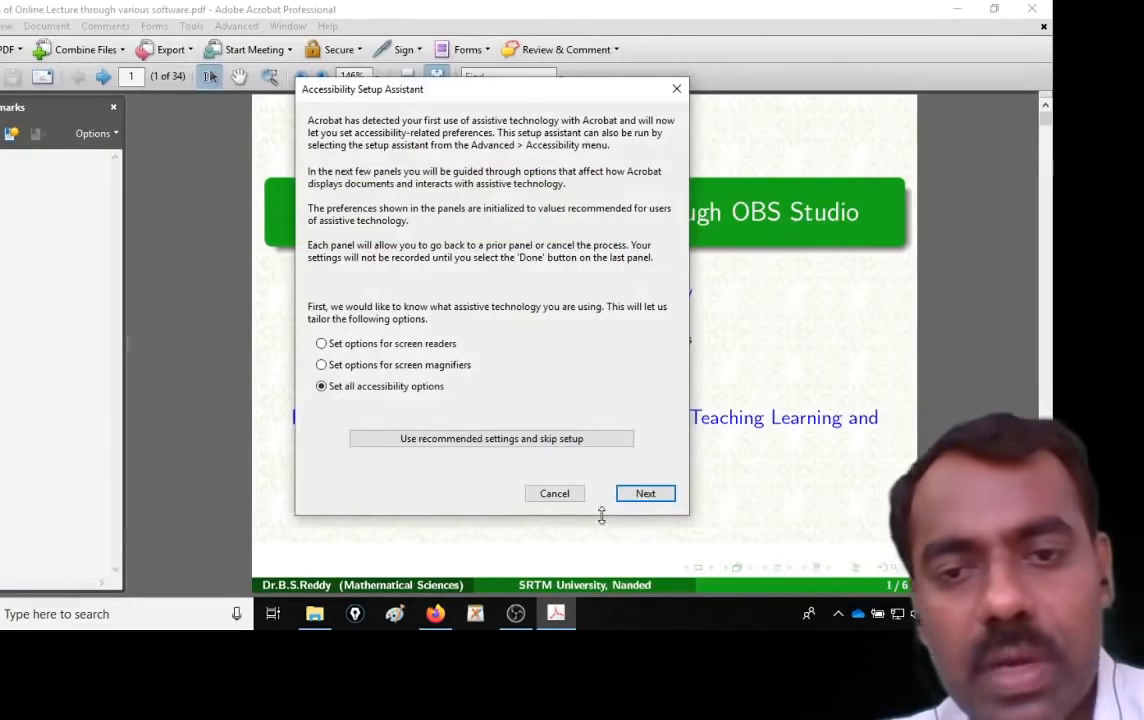
left_click(555, 495)
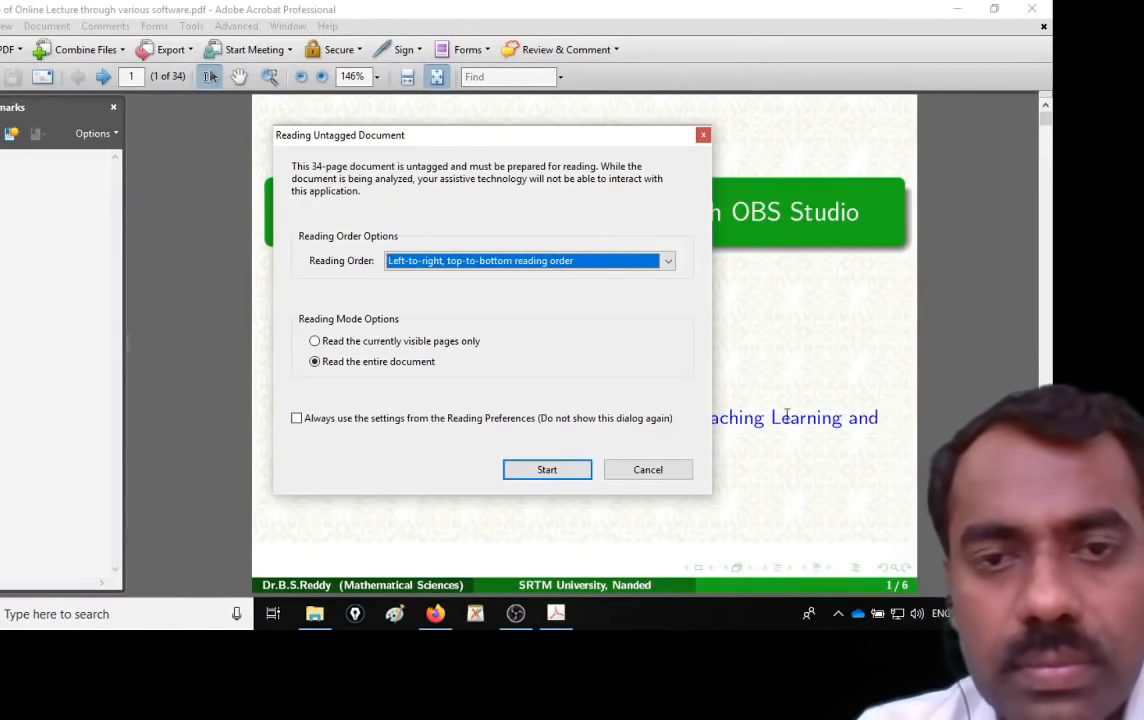
left_click(683, 471)
key("ctrl+l")
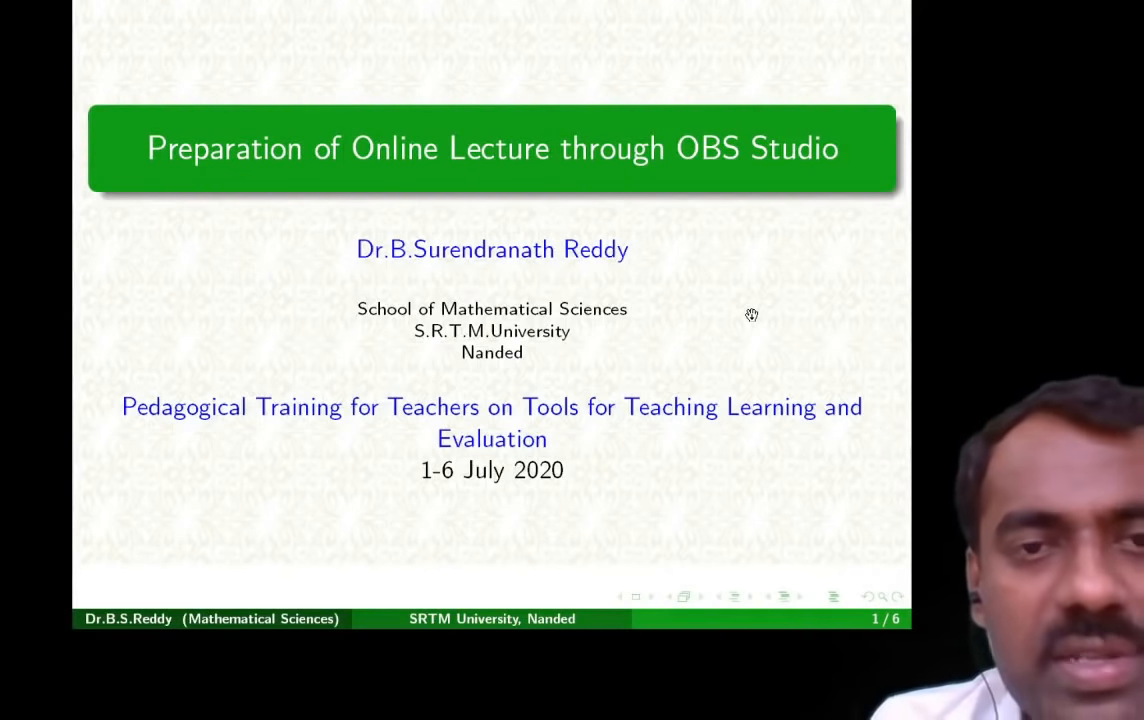
Step: Page through the presentation to the "Designing Online Lectures" slide and leave full-screen view
key("Right")
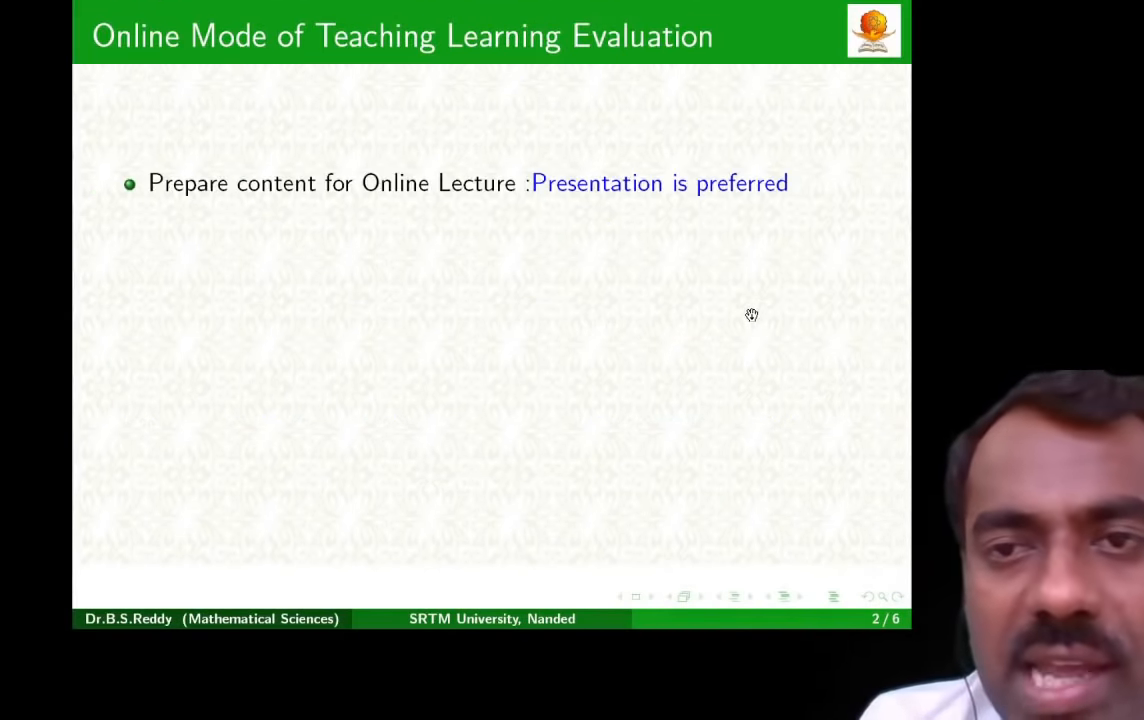
key("Right")
key("Right")
key("Right")
key("Right")
key("Right")
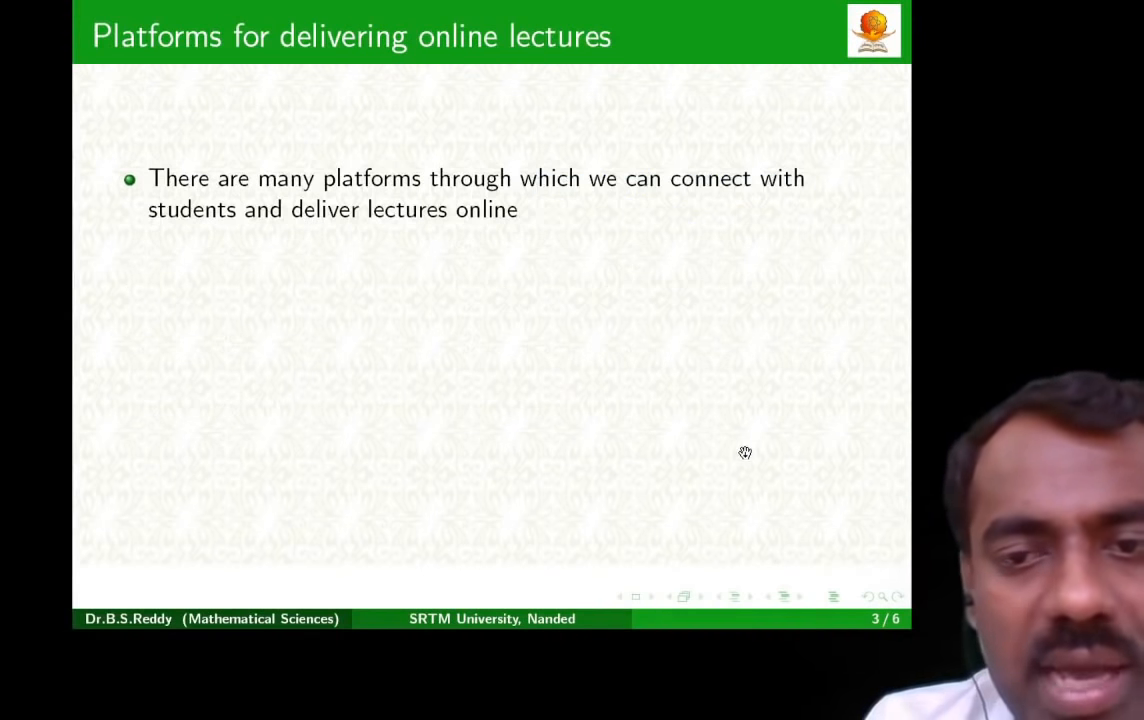
key("Right")
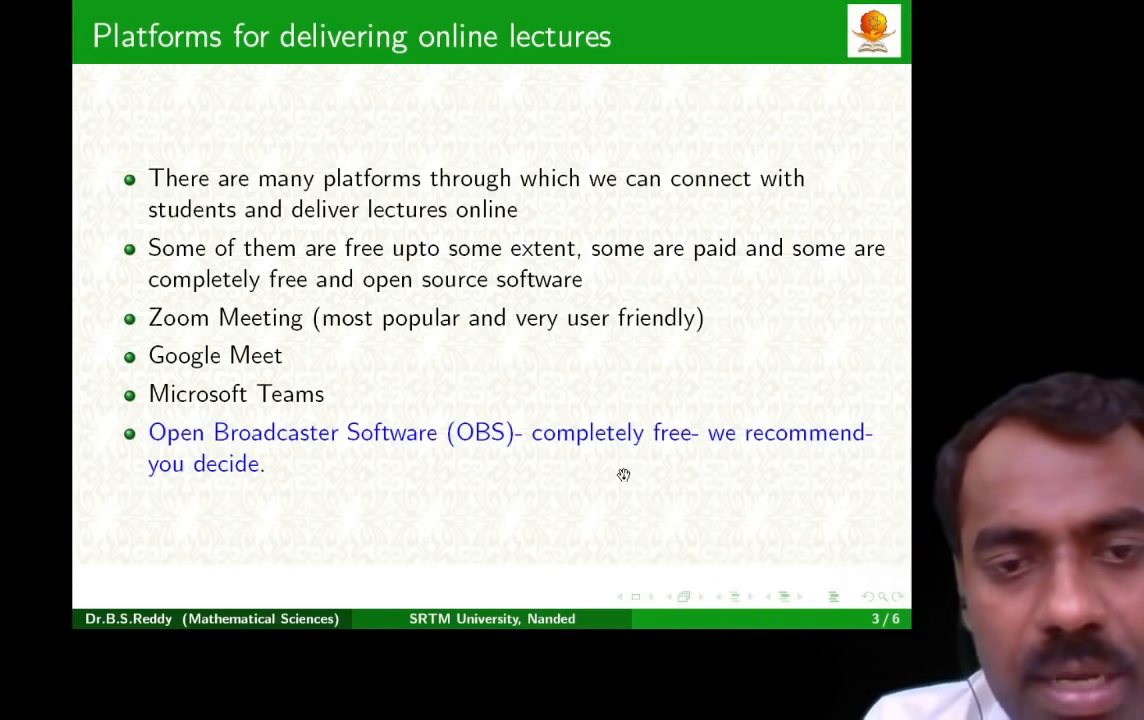
key("Right")
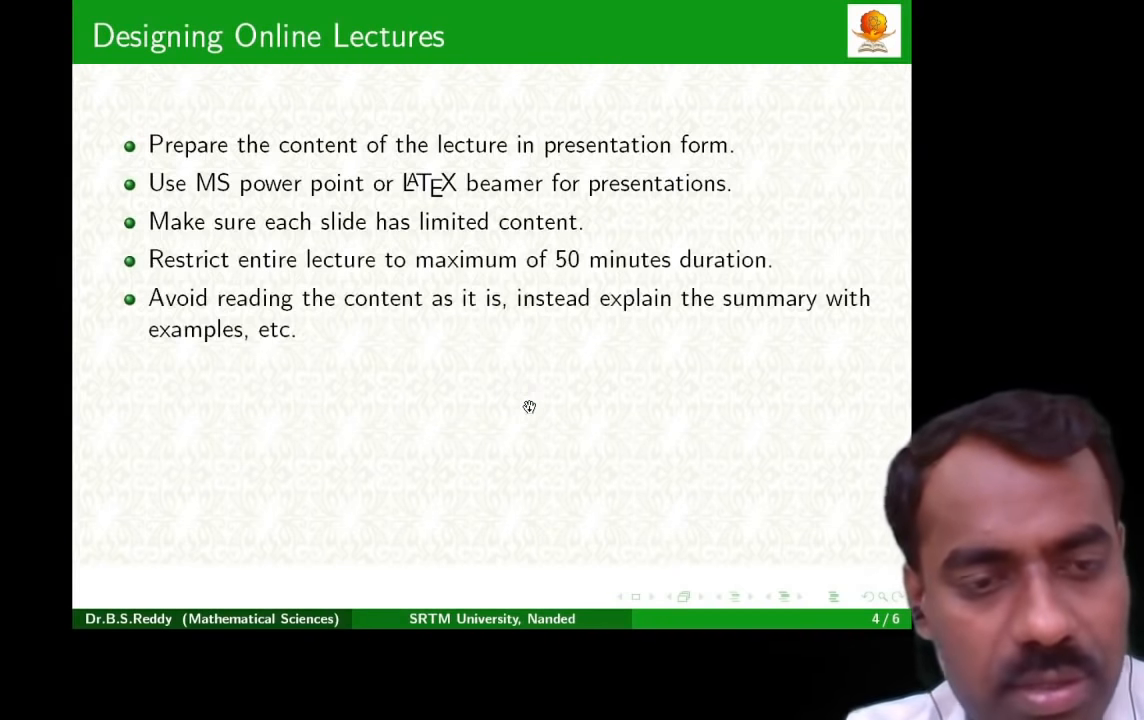
key("Escape")
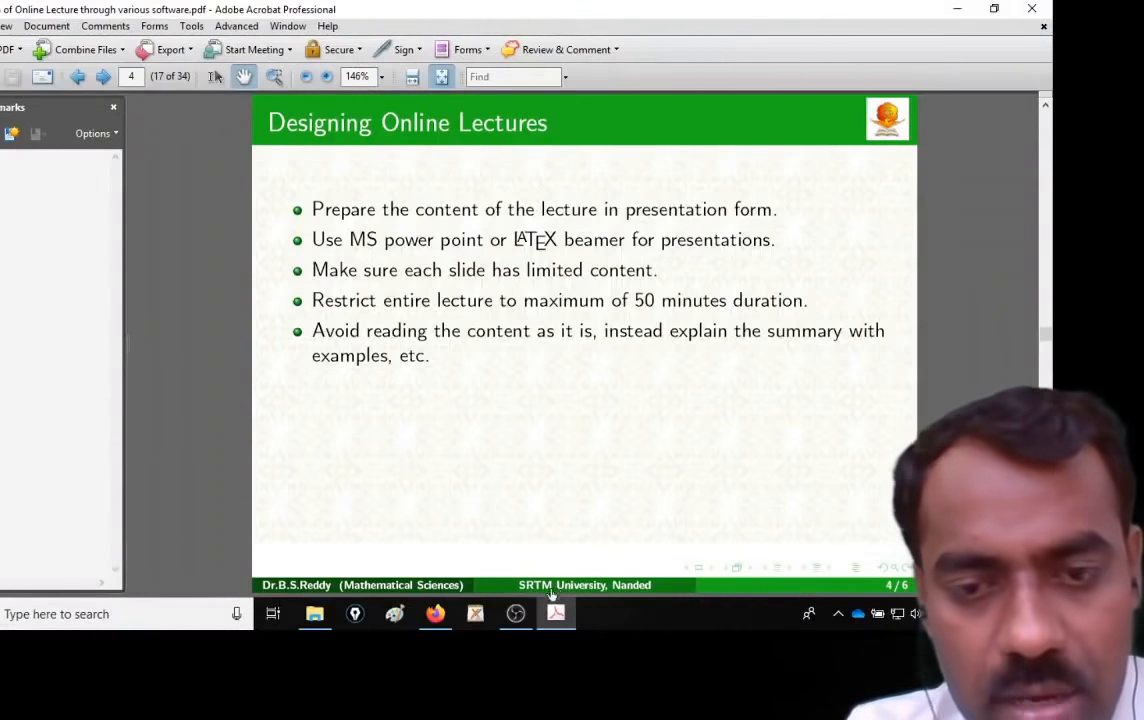
left_click(516, 614)
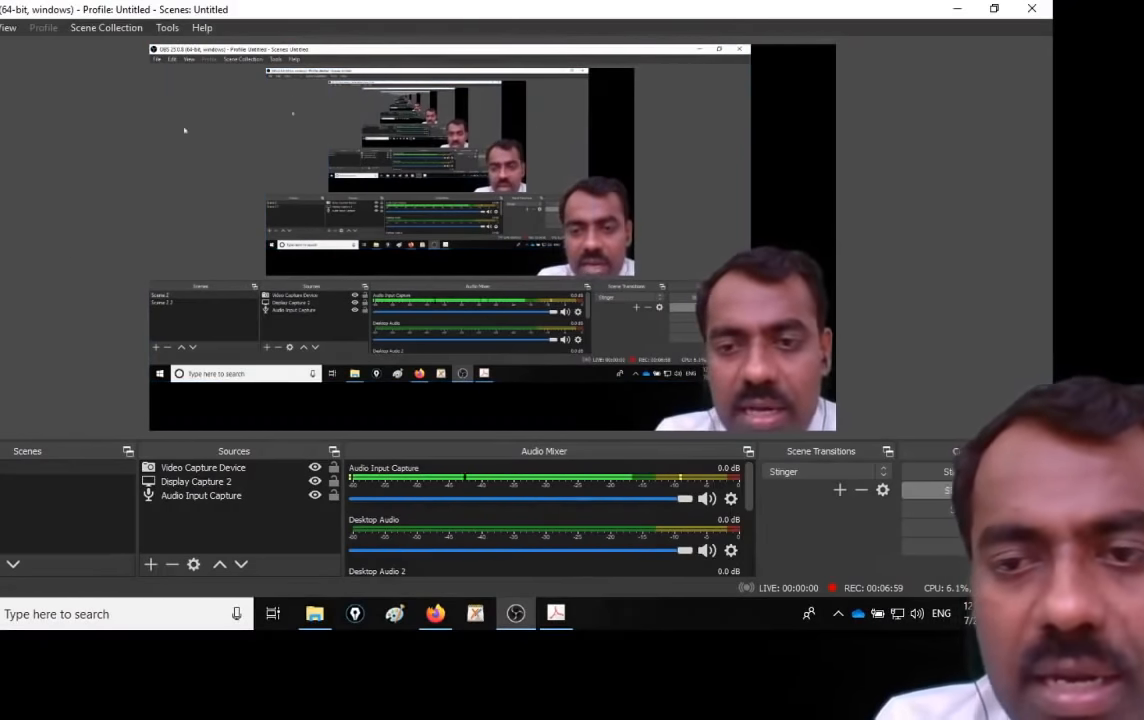
left_click(163, 62)
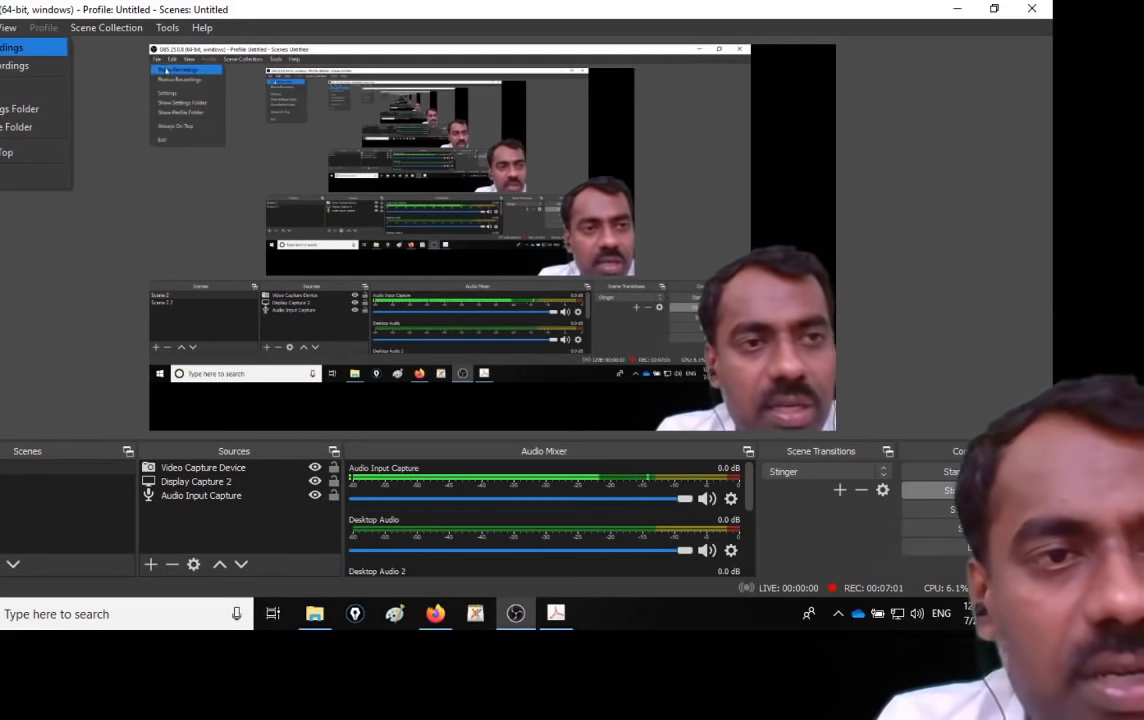
left_click(20, 47)
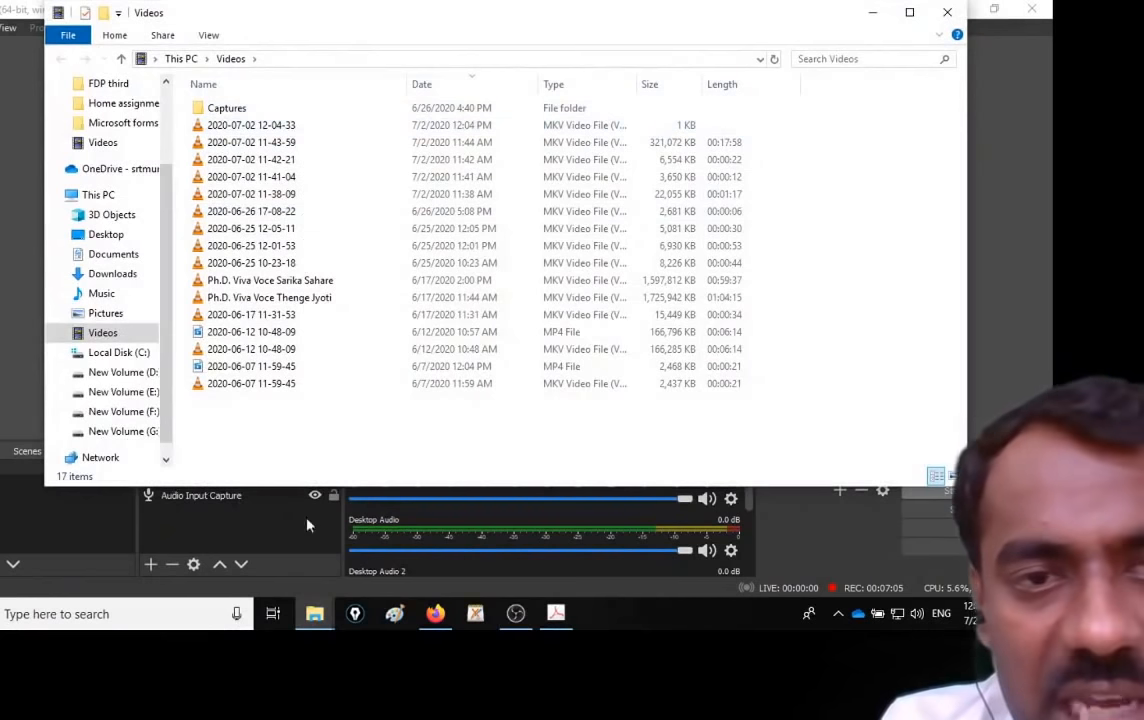
double_click(264, 160)
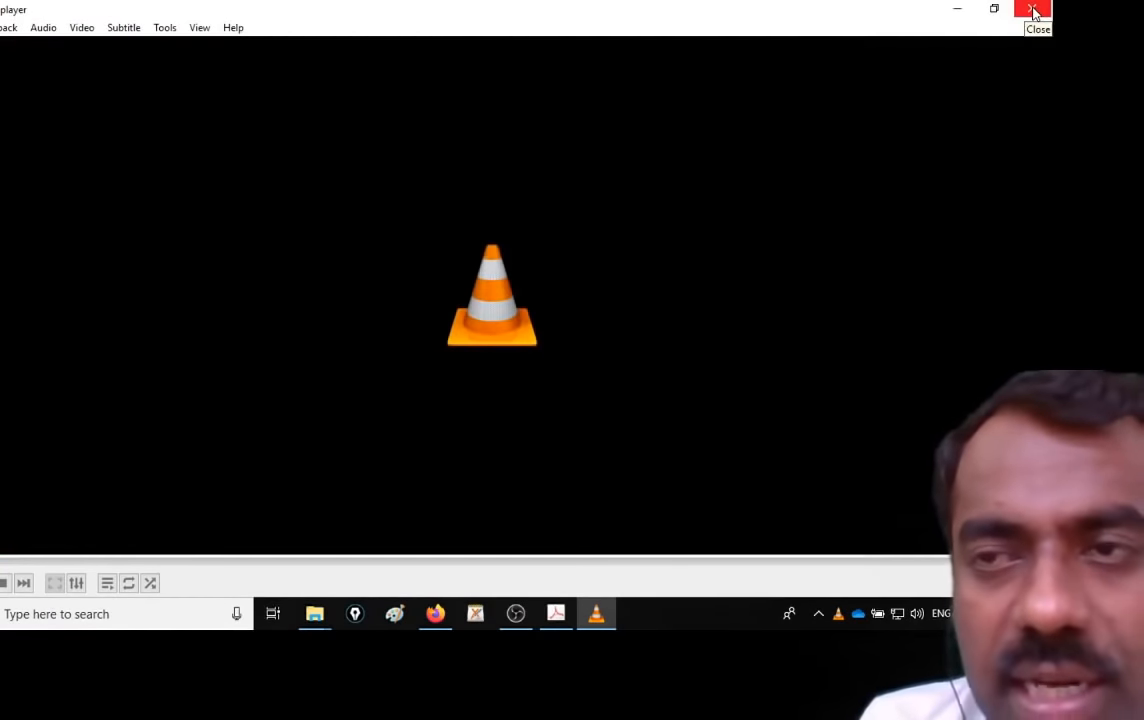
left_click(1034, 12)
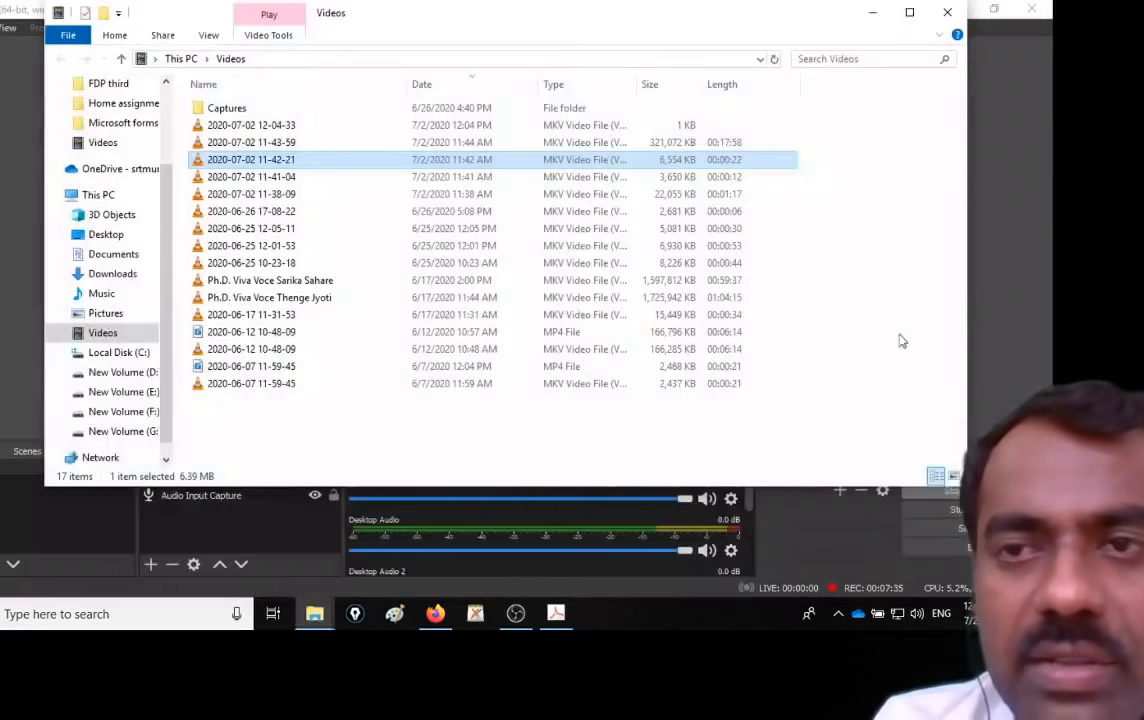
Step: Close the Videos folder window and switch back and forth between Scene 2 2 and Scene 2, ending on Scene 2
left_click(953, 11)
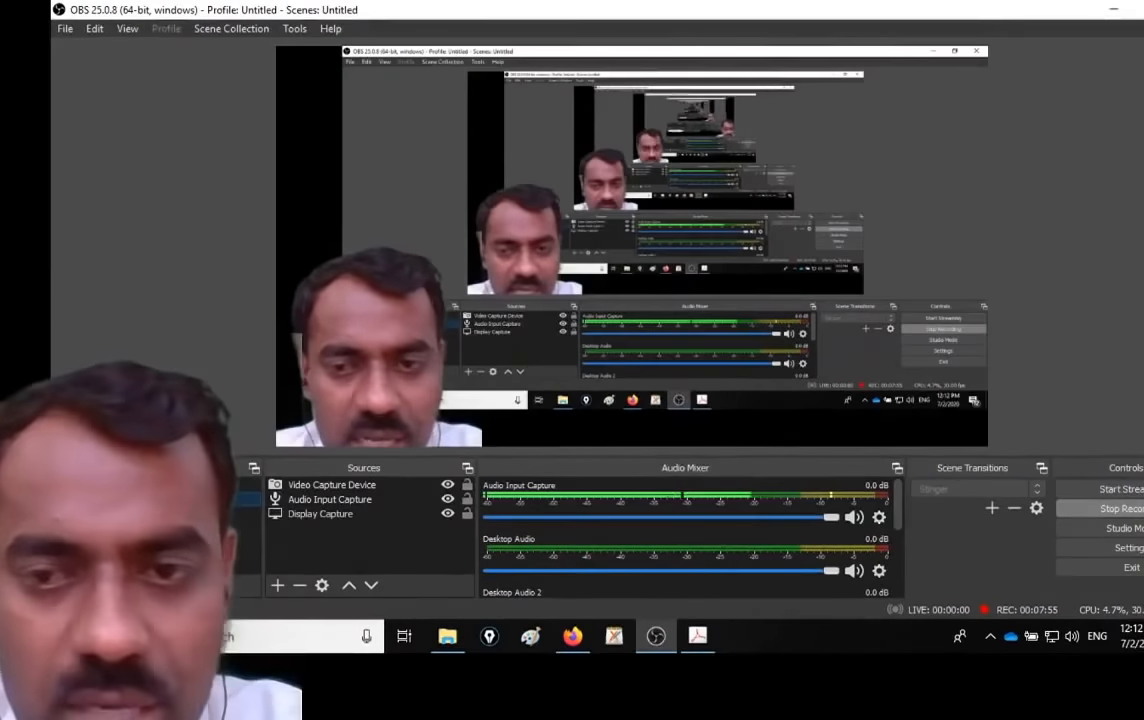
left_click(381, 368)
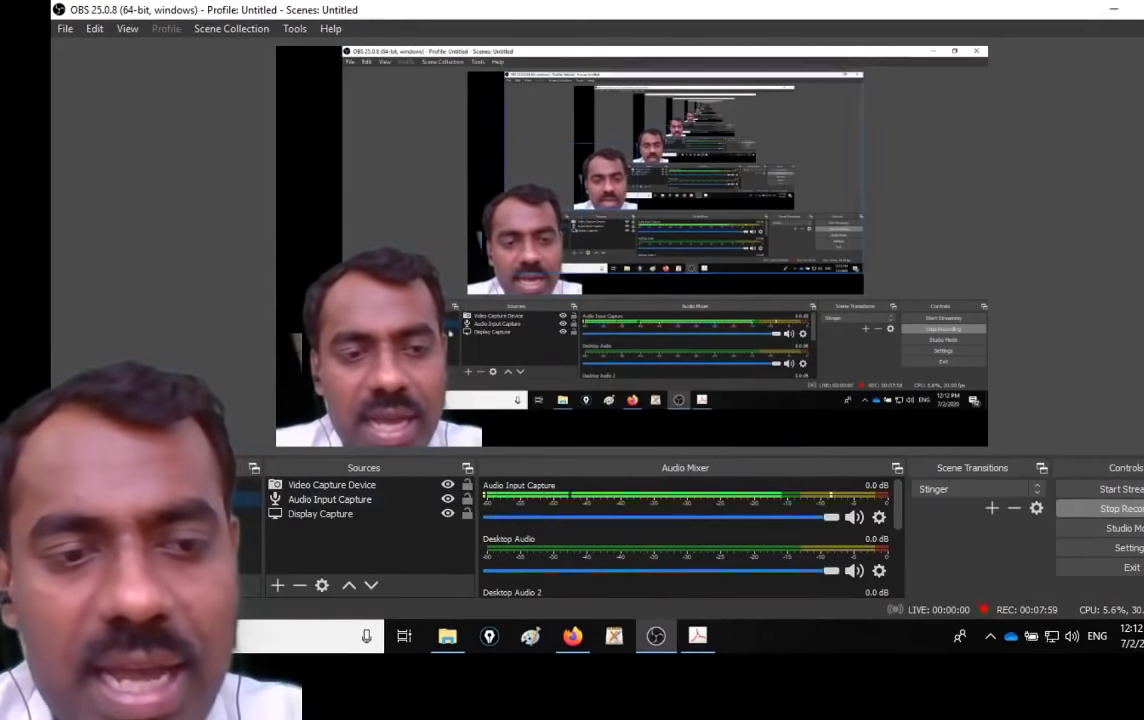
left_click(136, 486)
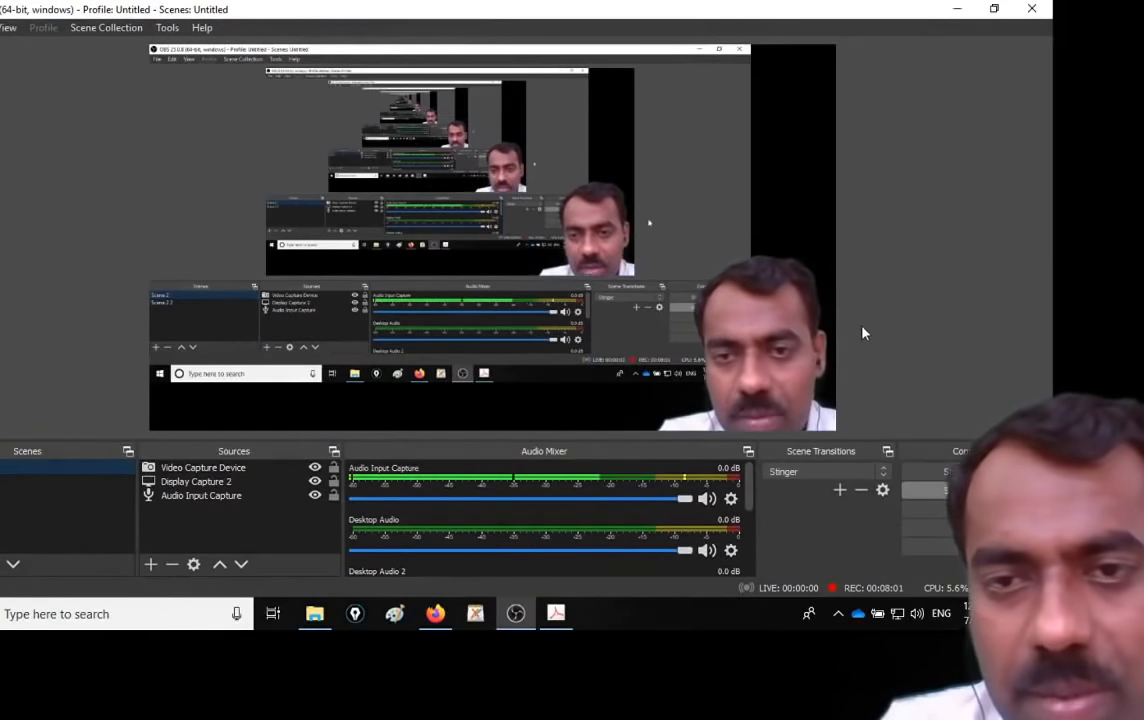
left_click(8, 481)
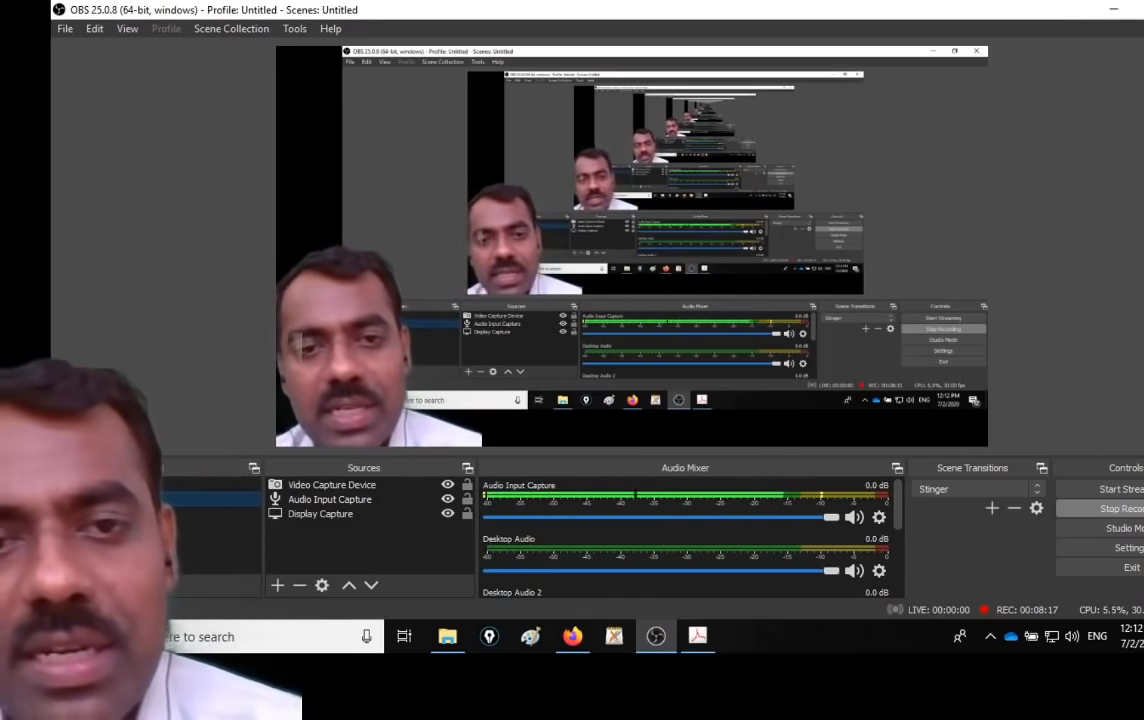
left_click(164, 487)
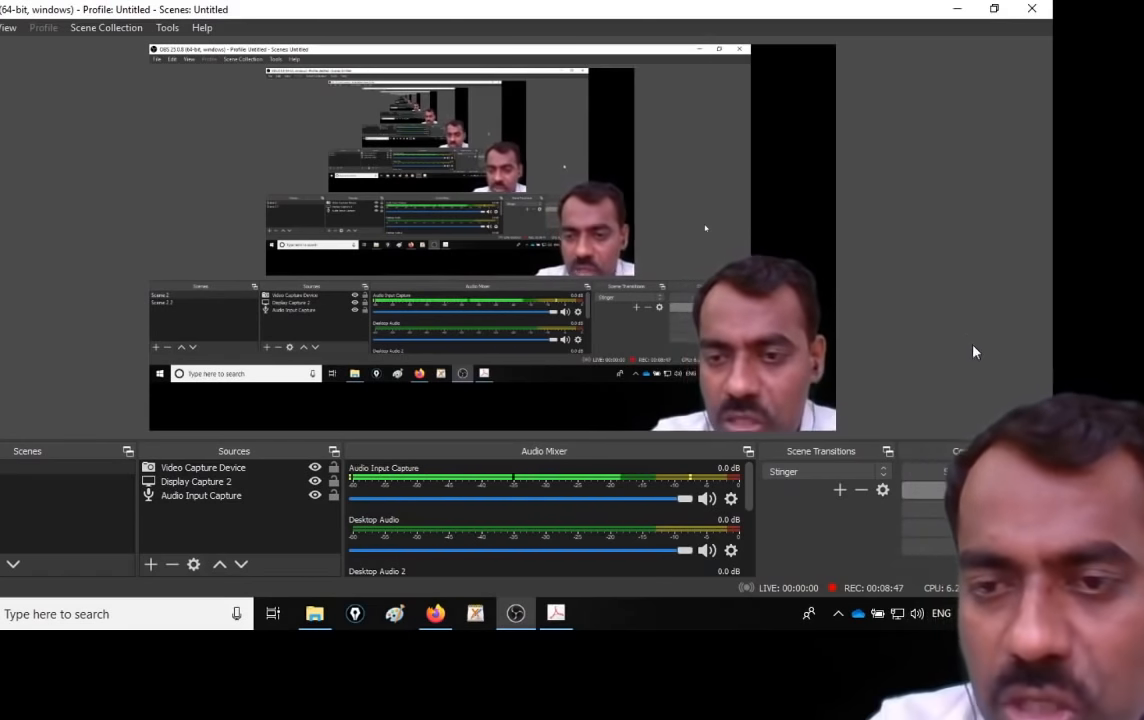
Step: Show the folder with the saved recordings, refresh its file list and close the folder window
left_click(157, 61)
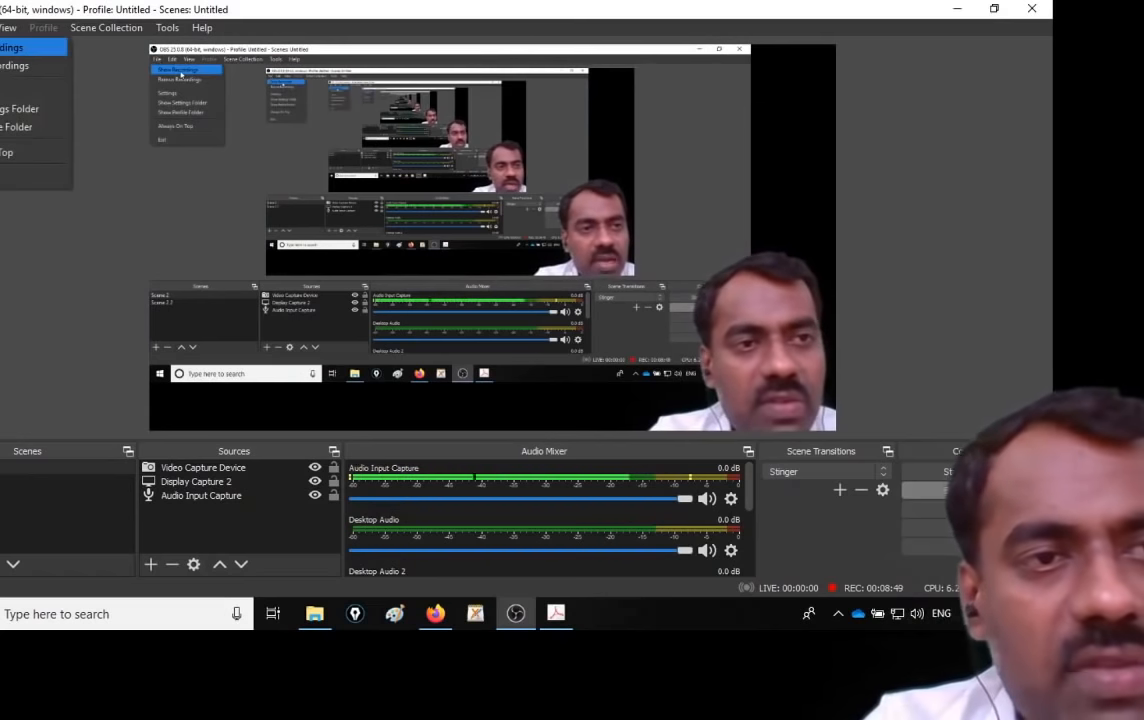
left_click(944, 291)
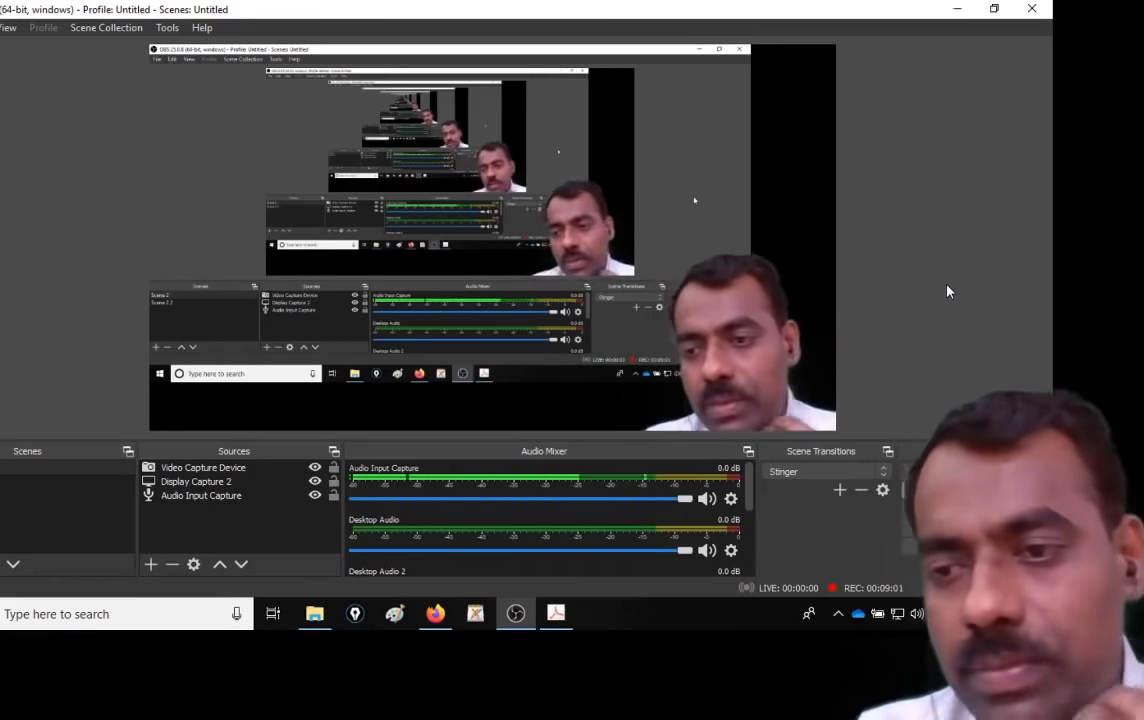
left_click(0, 28)
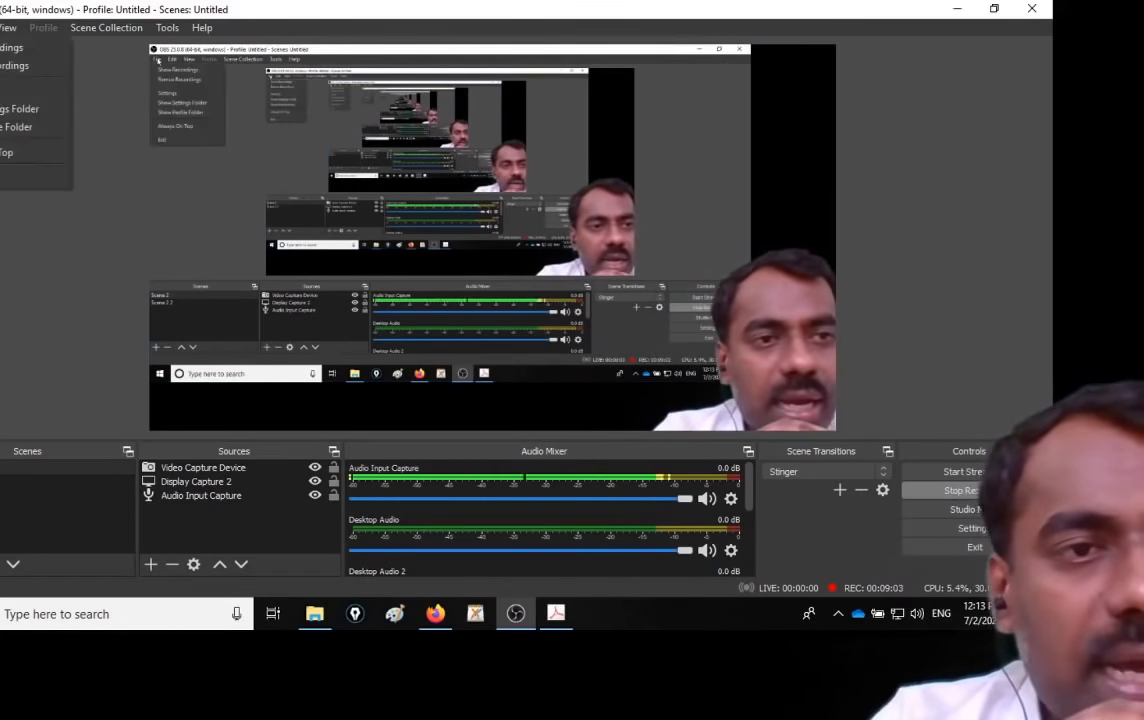
left_click(5, 45)
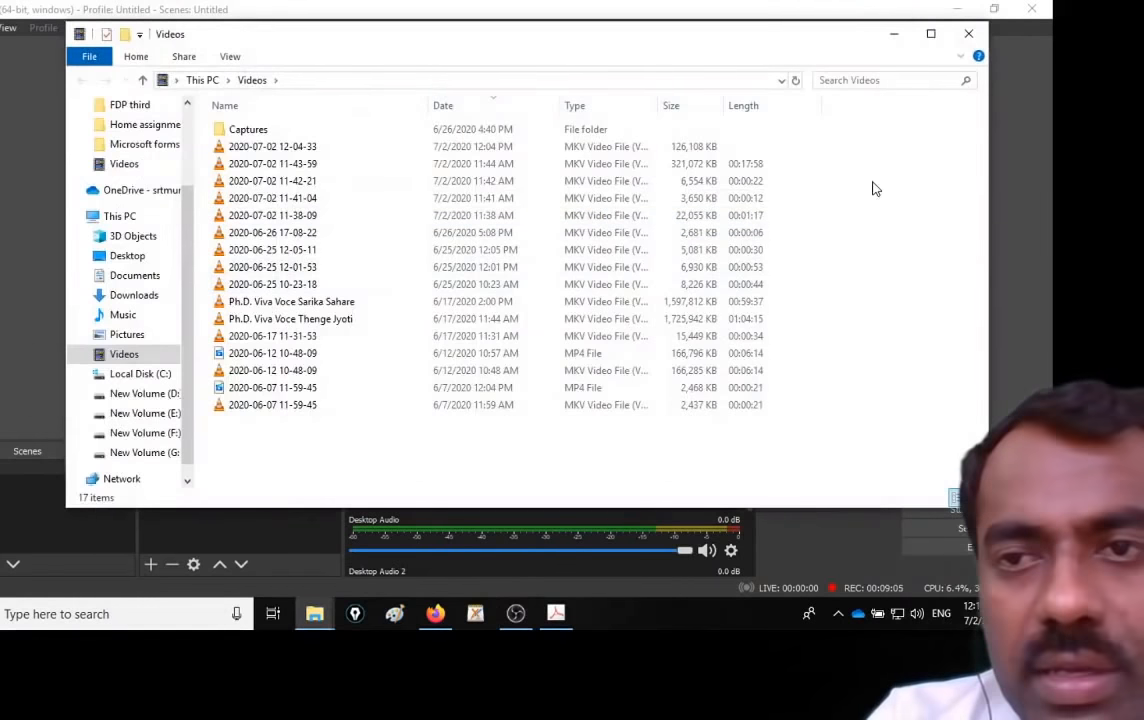
right_click(938, 185)
left_click(955, 250)
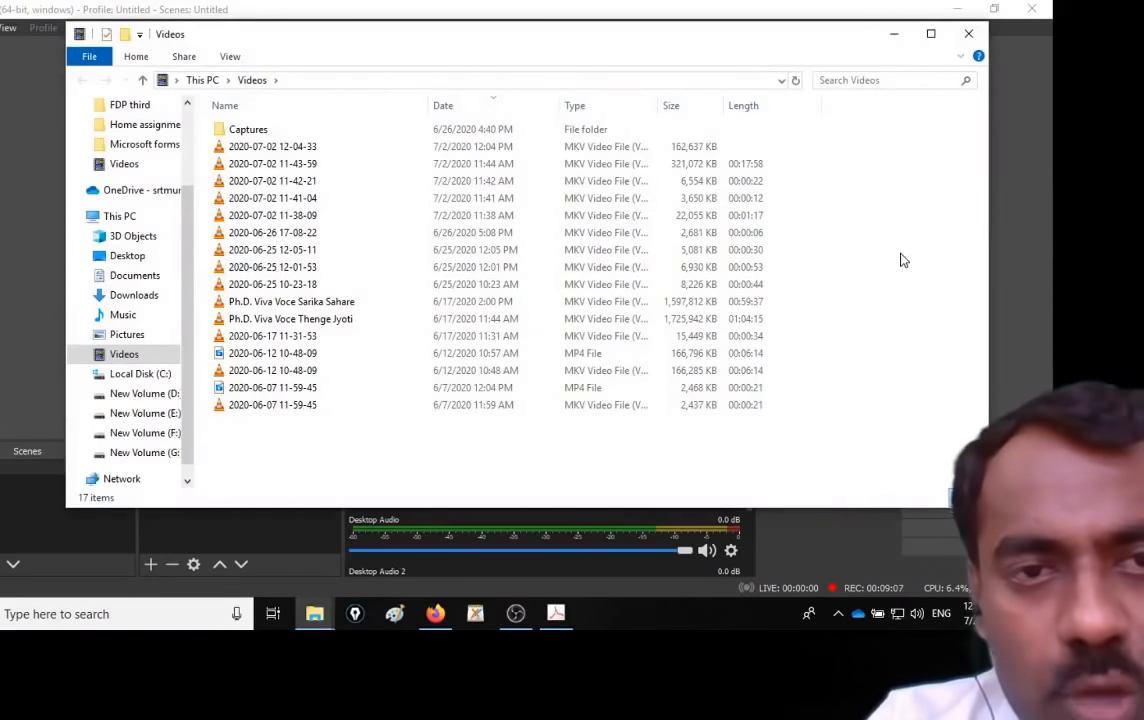
left_click(980, 34)
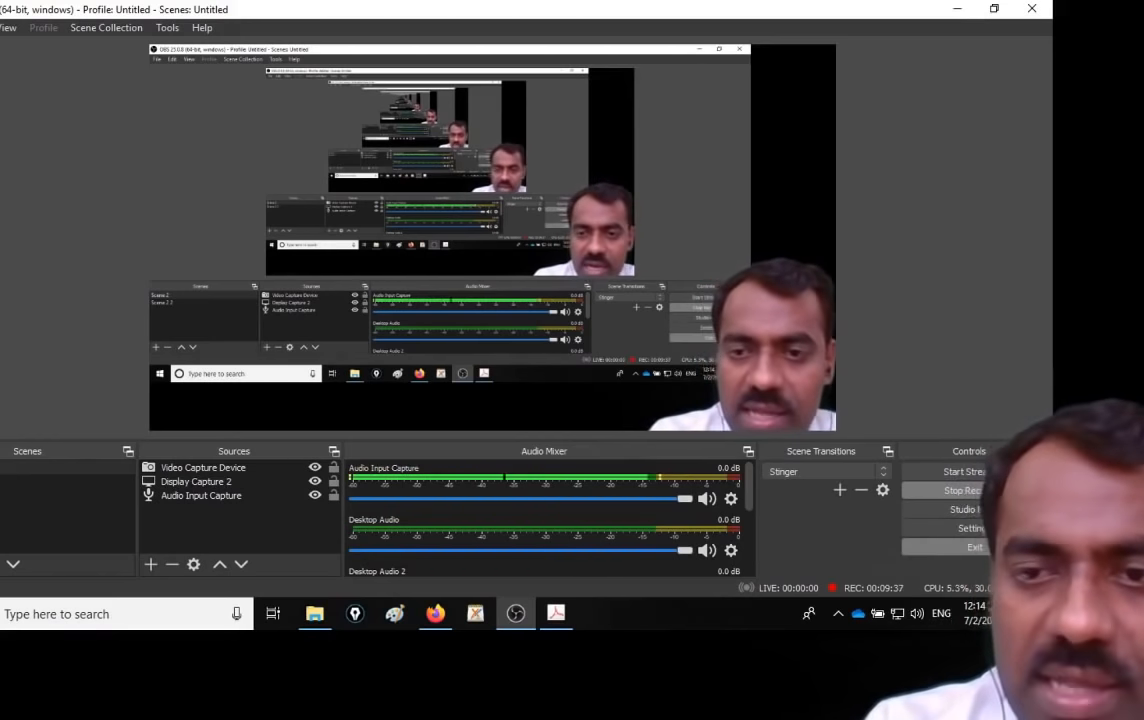
Step: Open the OBS settings, reposition the dialog and look through the Stream, Output, Audio and Video settings
left_click(974, 528)
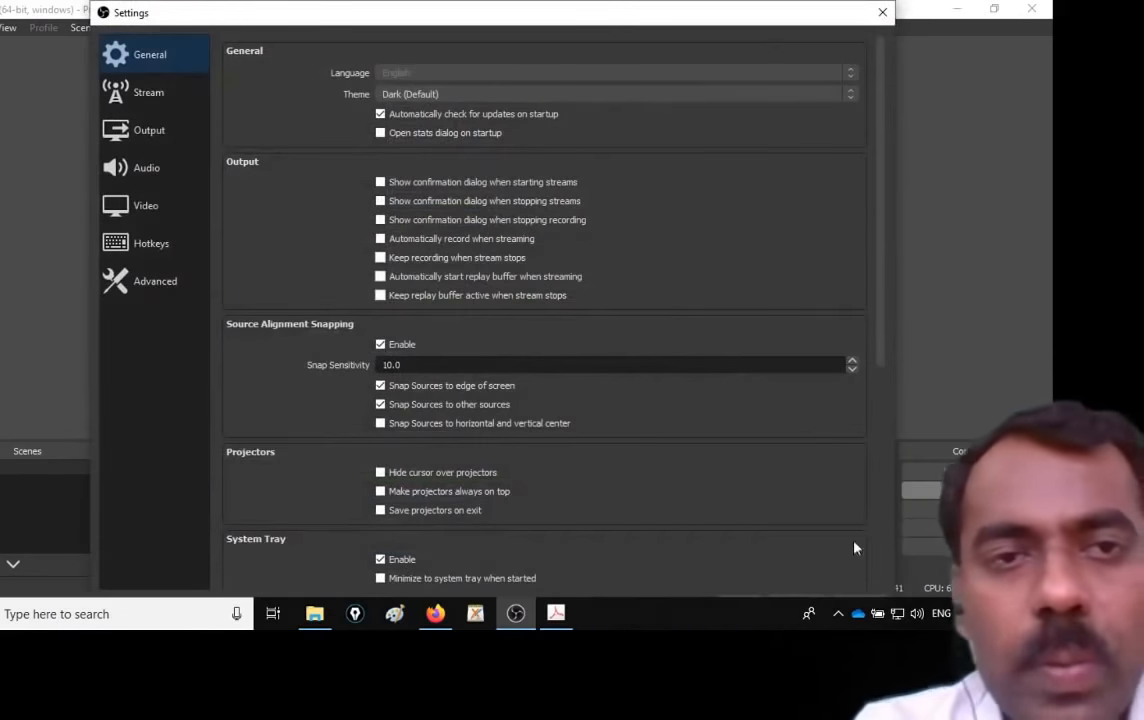
mouse_move(567, 12)
left_mouse_down()
mouse_move(557, 79)
mouse_move(551, 26)
left_mouse_up()
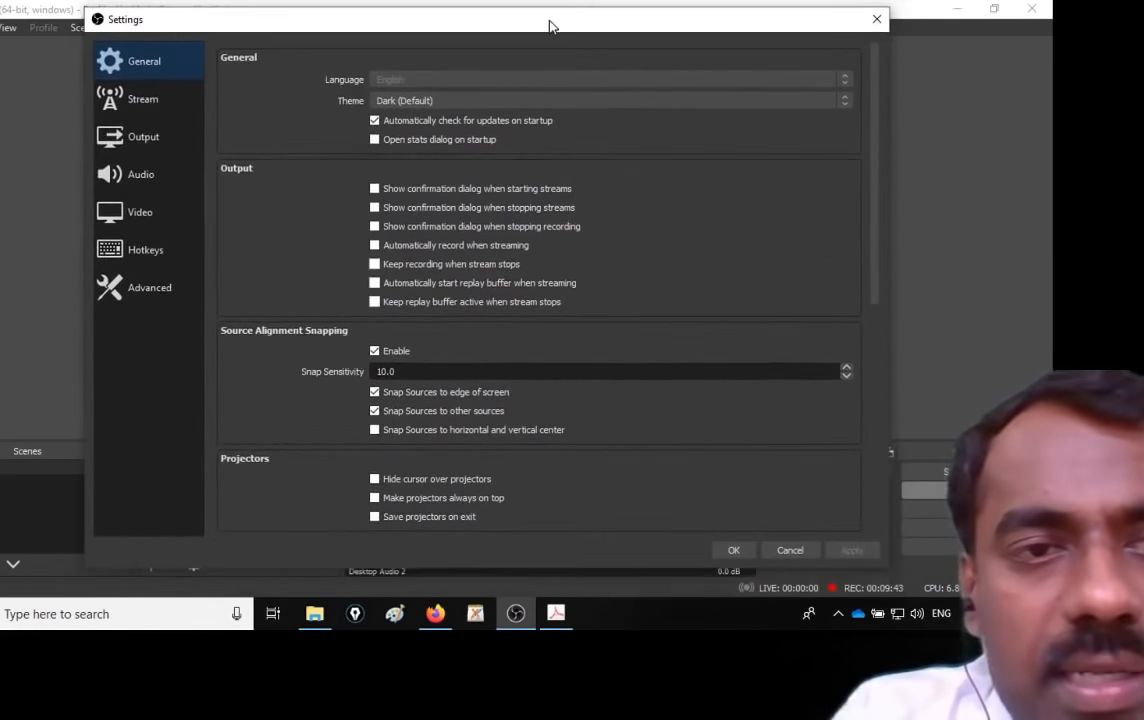
left_click(146, 110)
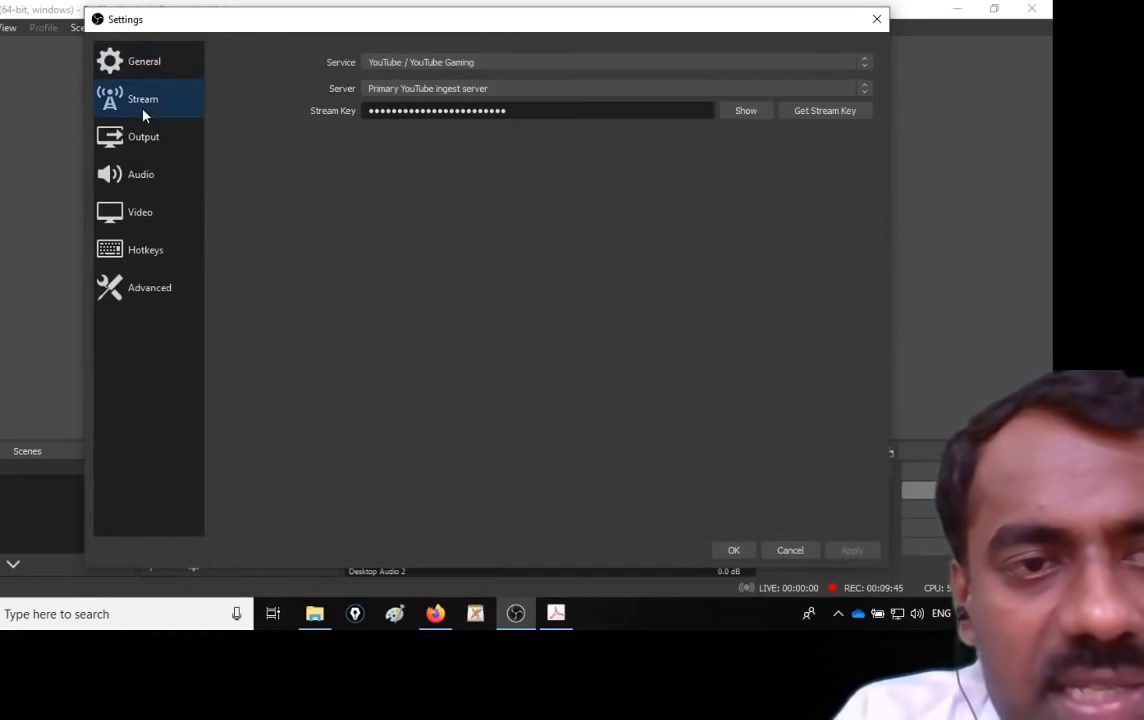
left_click(160, 146)
left_click(146, 180)
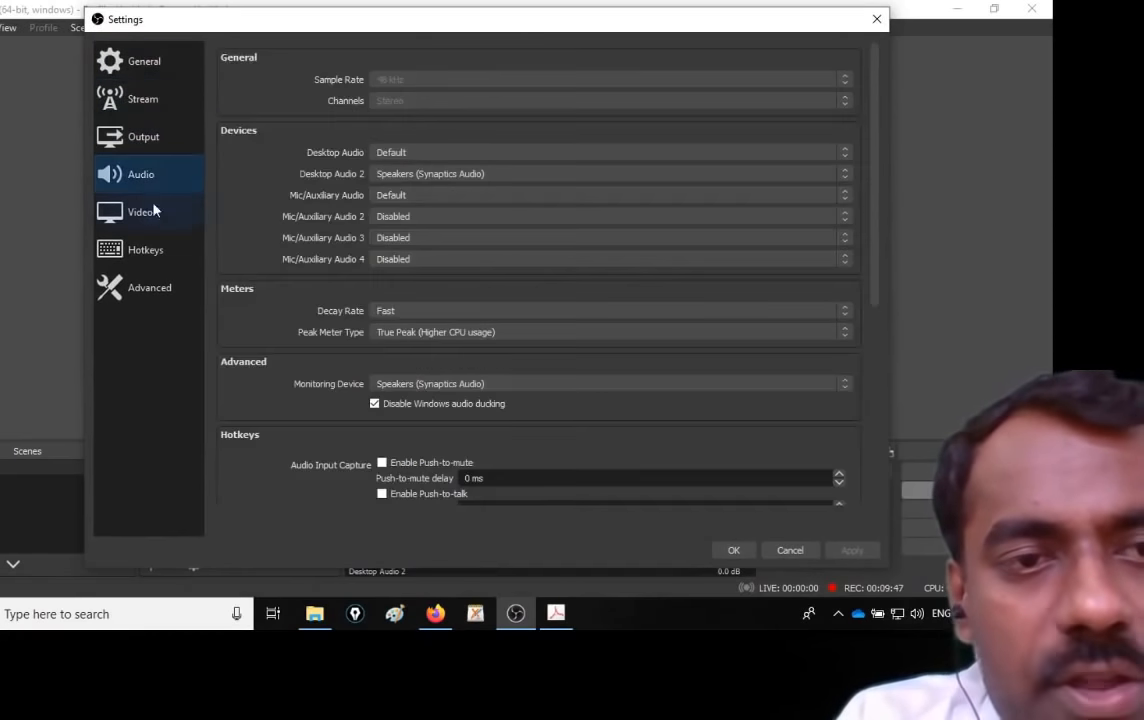
left_click(155, 213)
Step: Examine the hotkey assignments for recording, scene switching and audio sources, returning to the start of the list
left_click(157, 255)
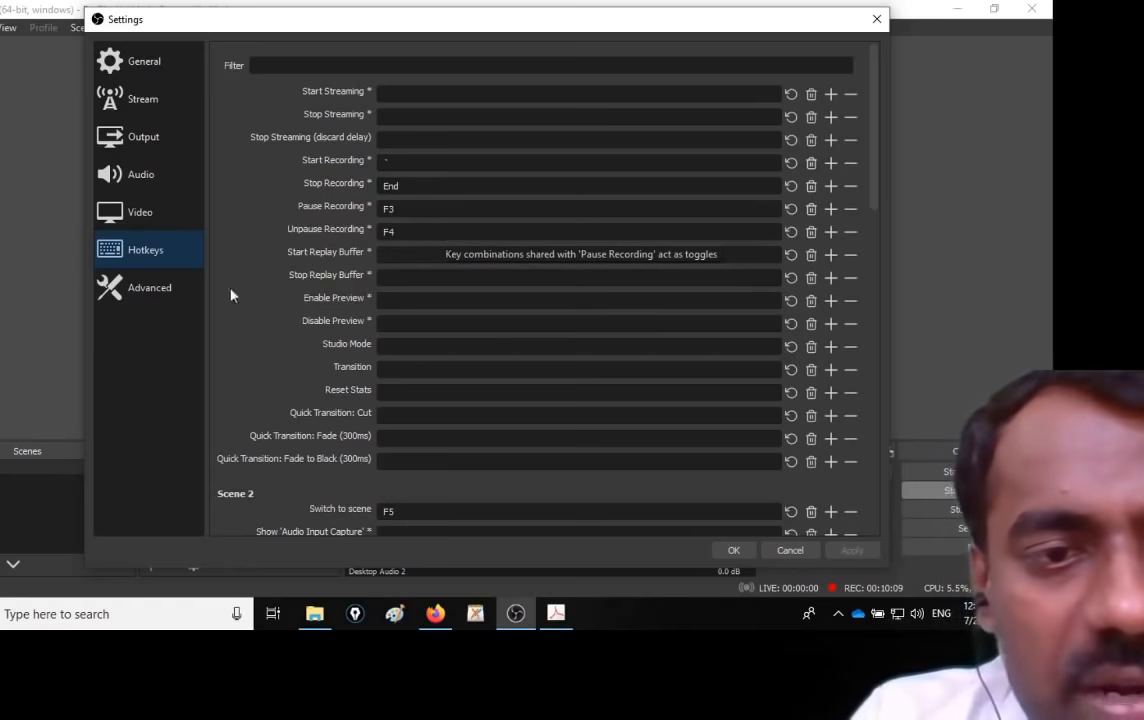
scroll(265, 315, "down", 5)
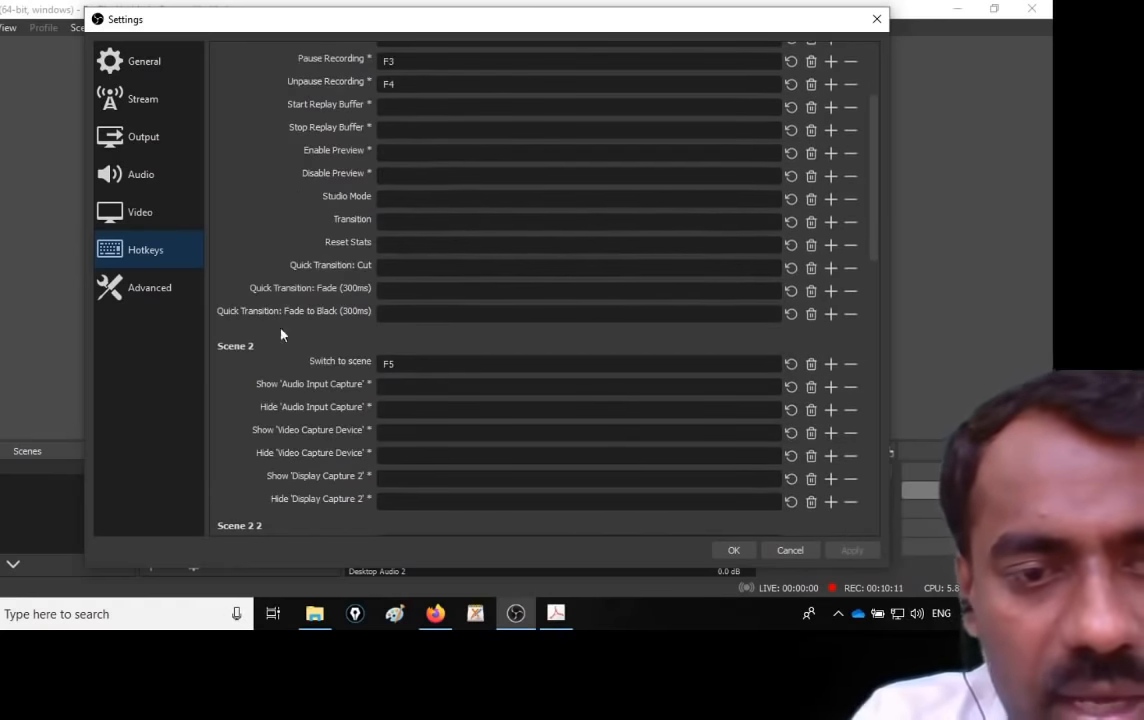
scroll(343, 344, "down", 1)
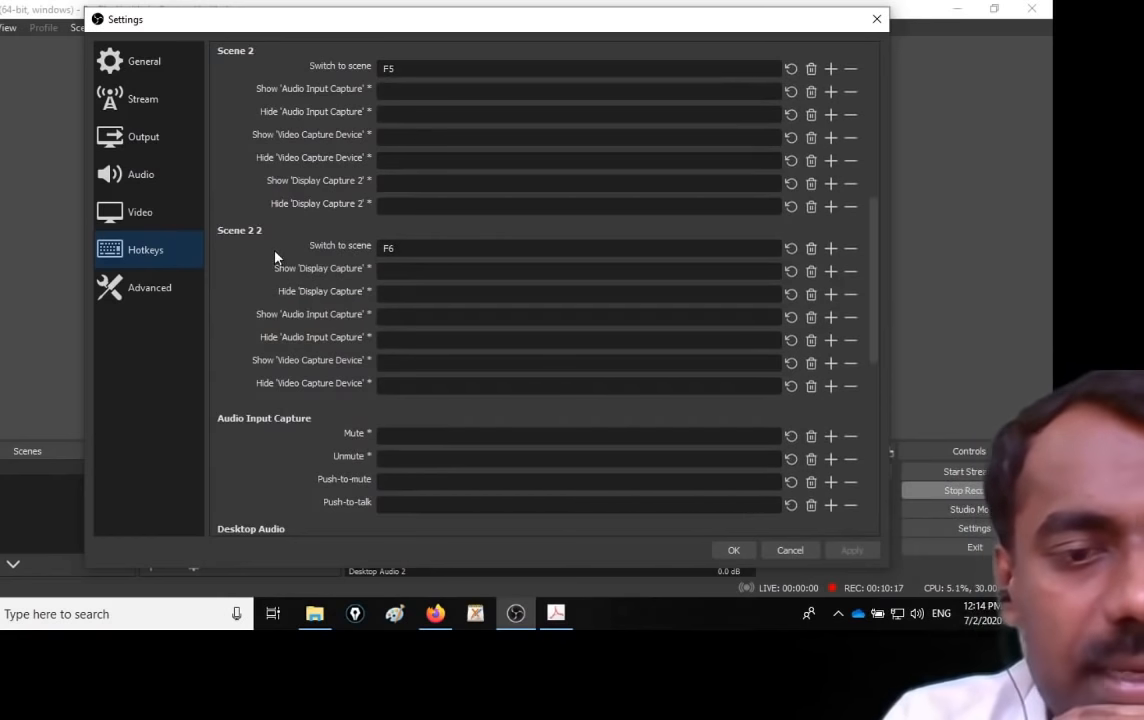
scroll(275, 257, "down", 3)
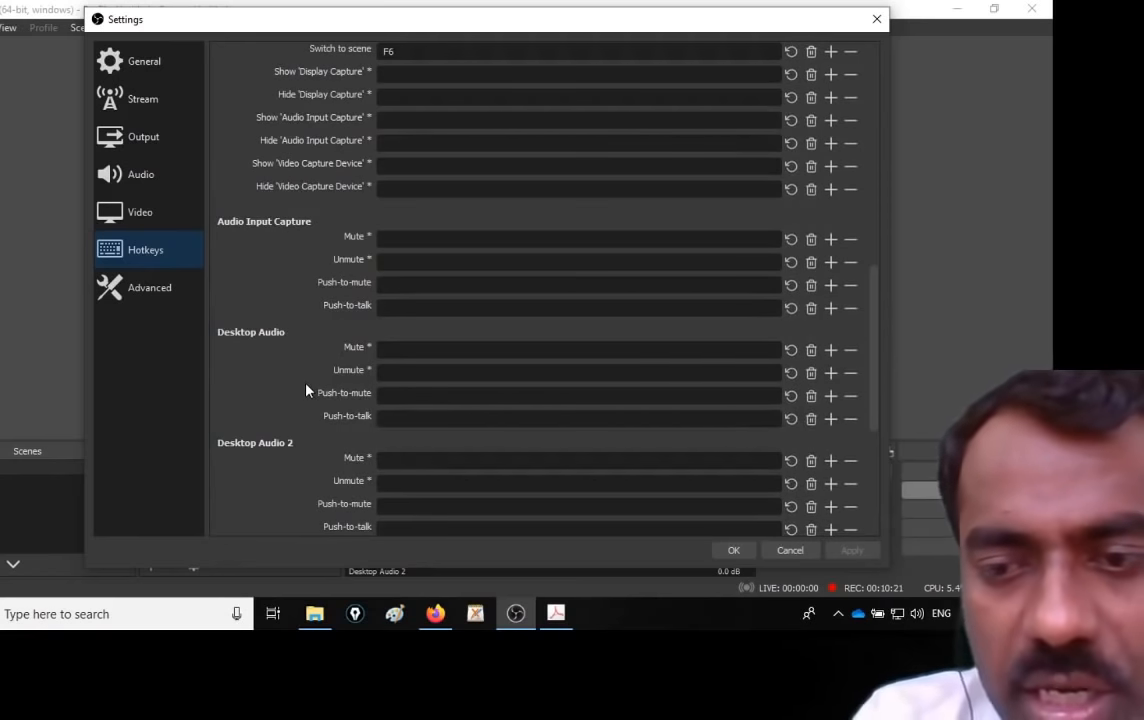
scroll(300, 400, "down", 5)
scroll(298, 404, "up", 7)
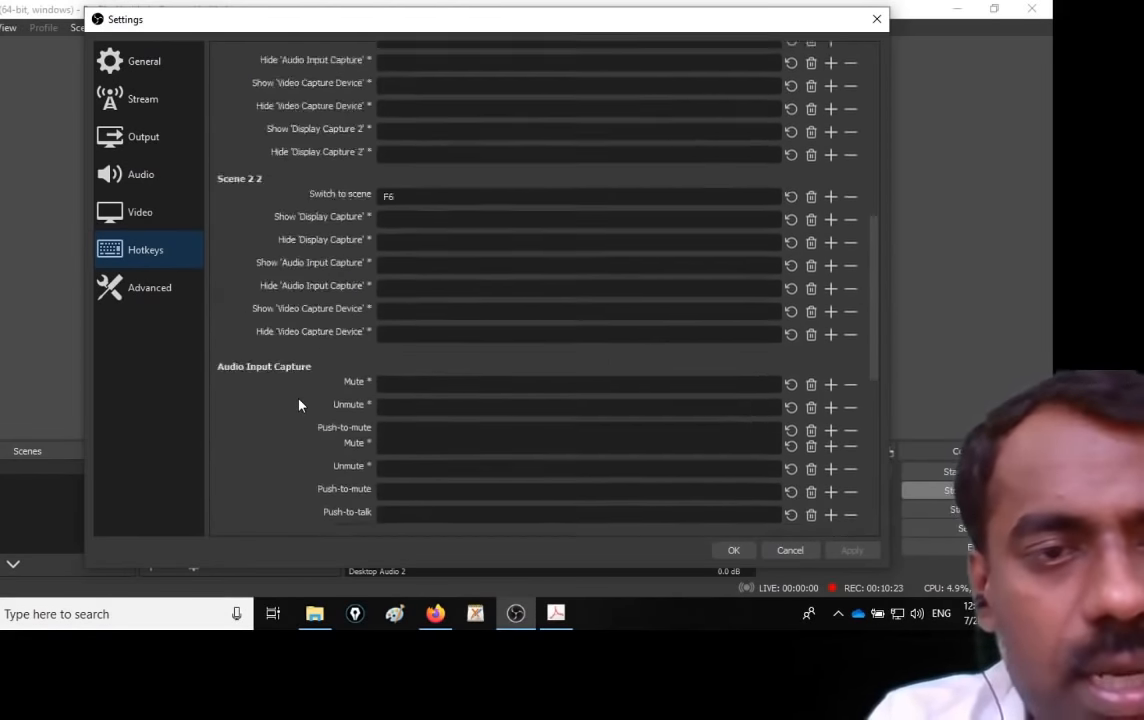
scroll(298, 404, "up", 8)
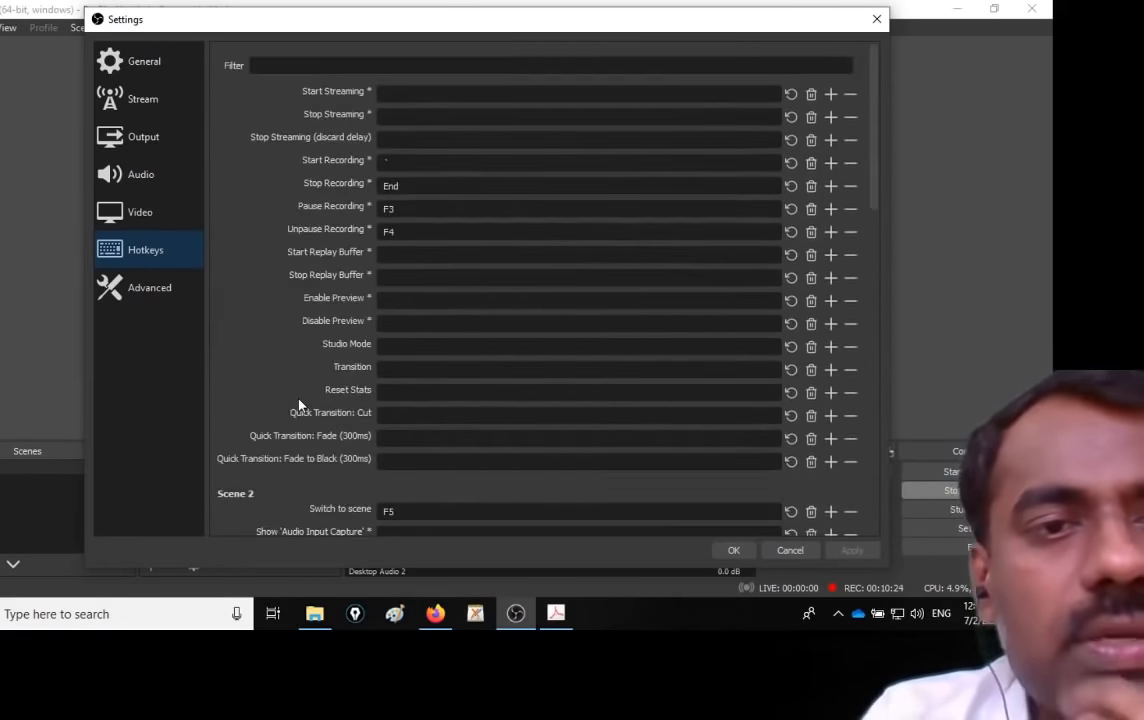
Step: Review the Video settings and the streaming and recording Output settings, and return to the Stream settings
left_click(147, 219)
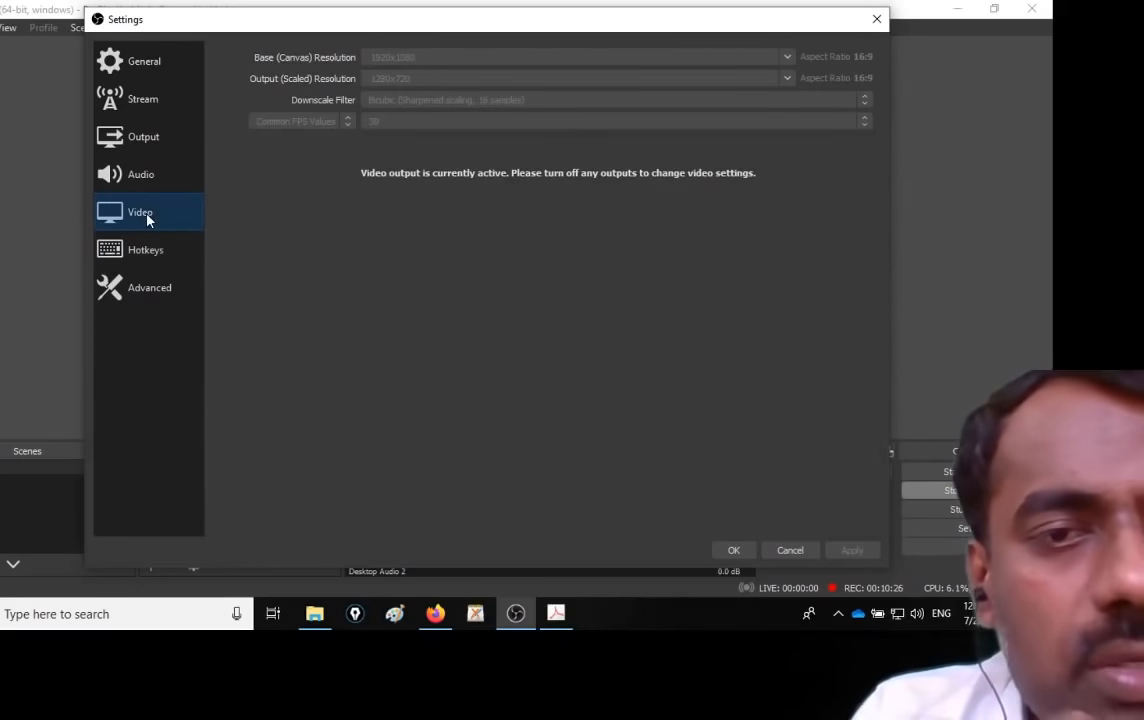
left_click(151, 143)
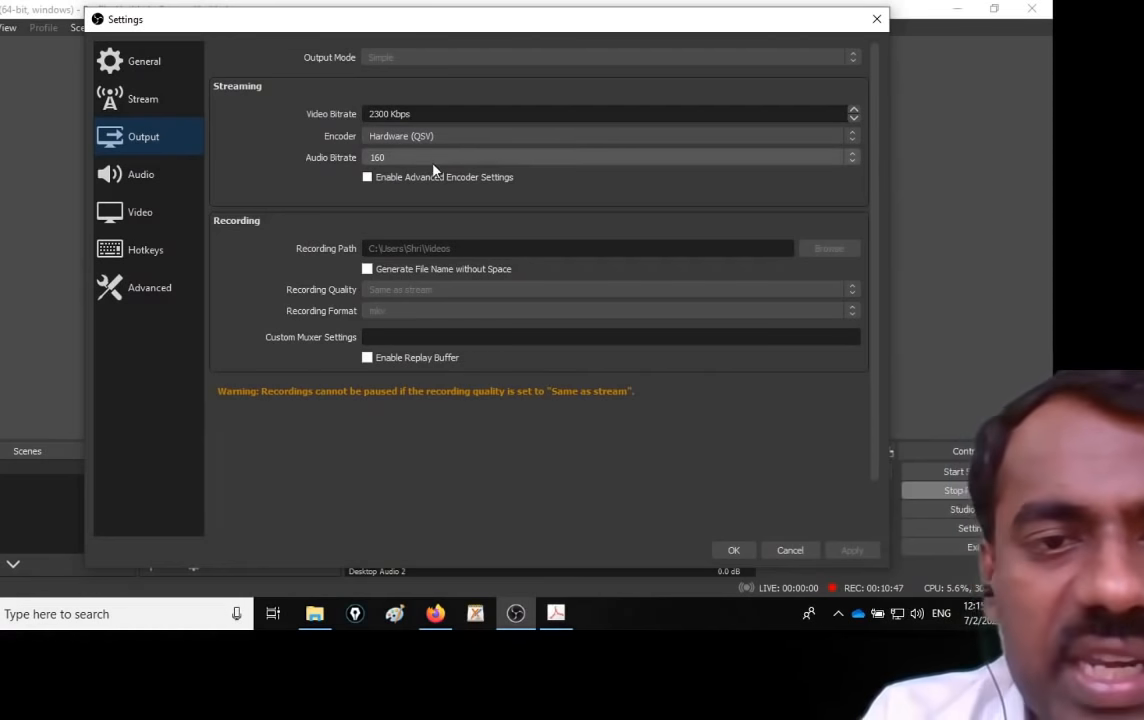
left_click(146, 101)
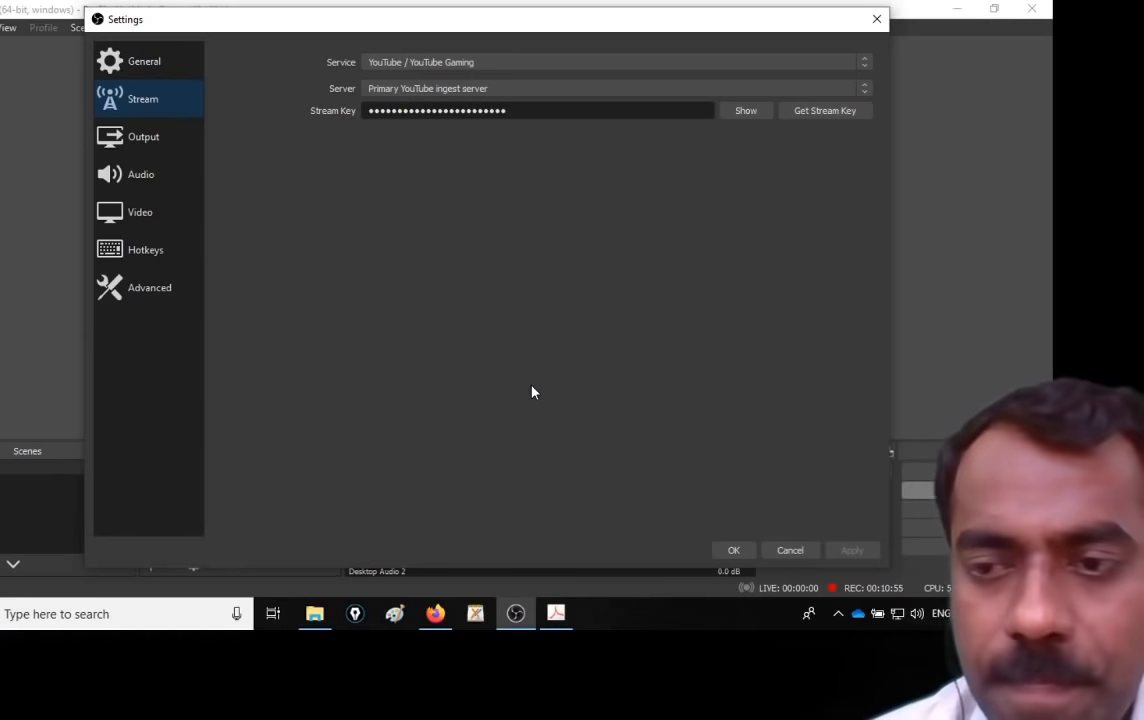
left_click(150, 76)
left_click(130, 99)
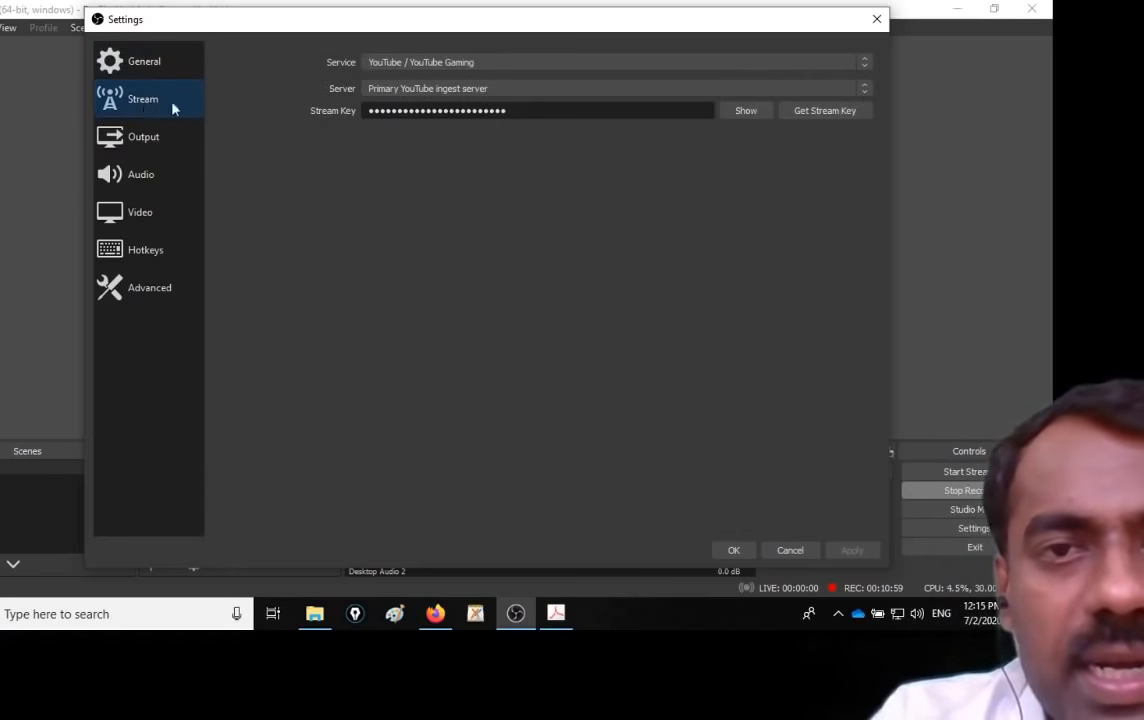
Step: Choose YouTube / YouTube Gaming as the streaming service and select the contents of the stream key field
left_click(863, 62)
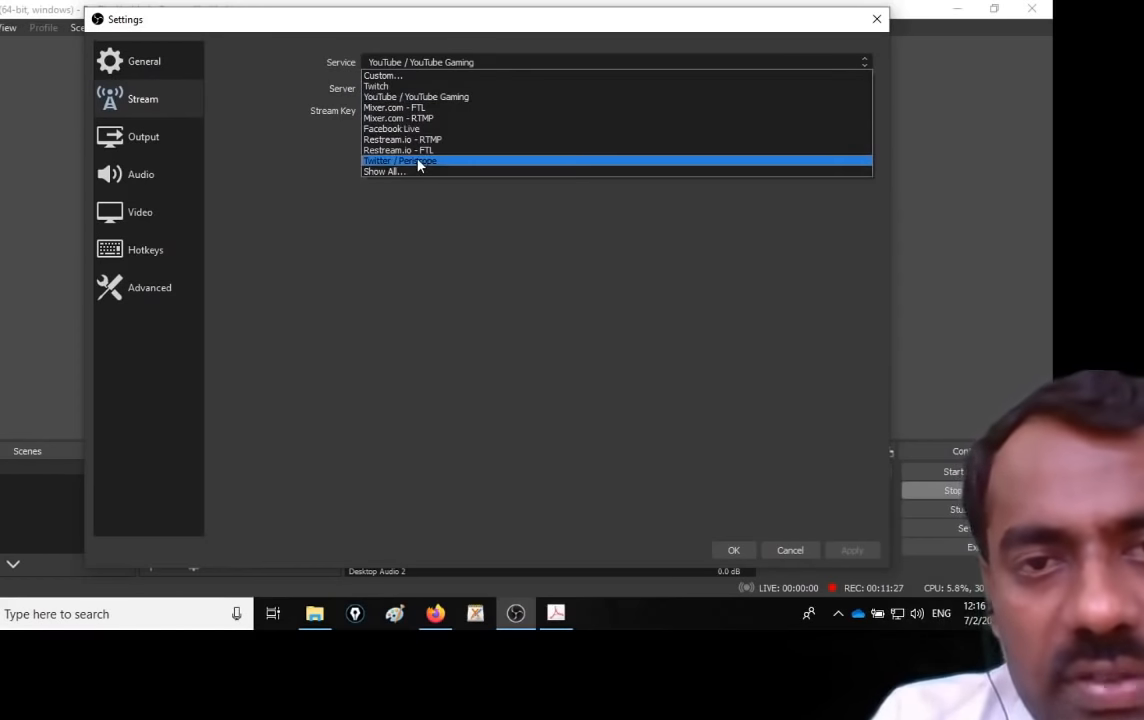
left_click(476, 100)
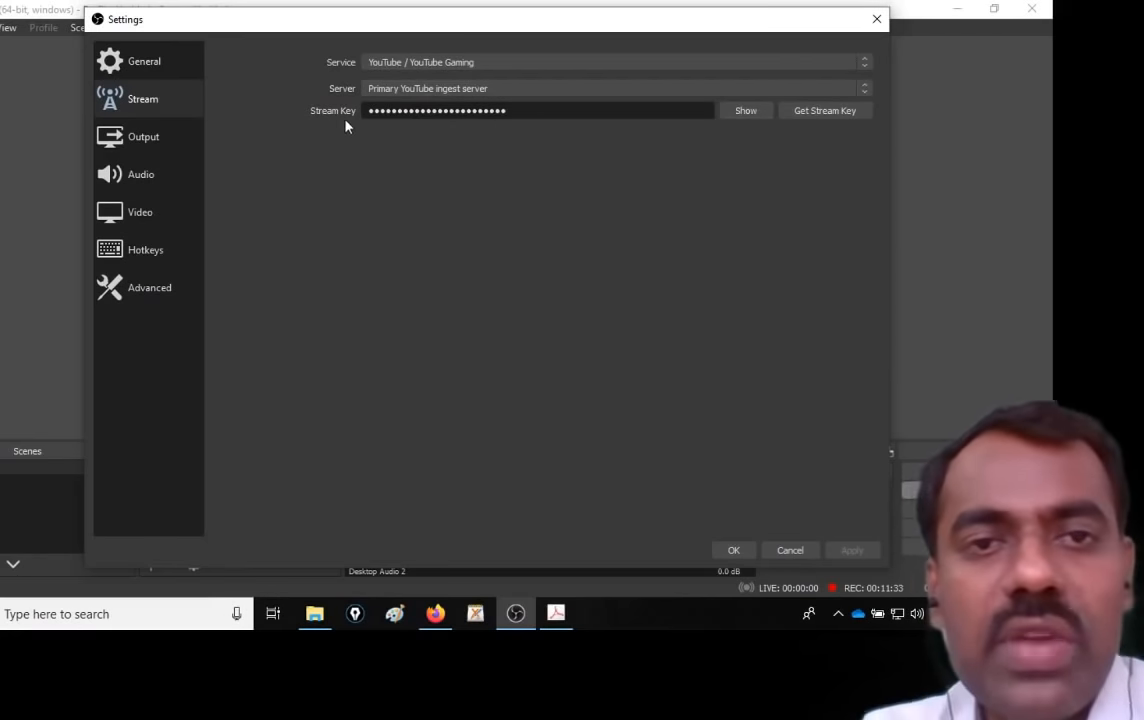
left_click_drag(512, 110, 356, 120)
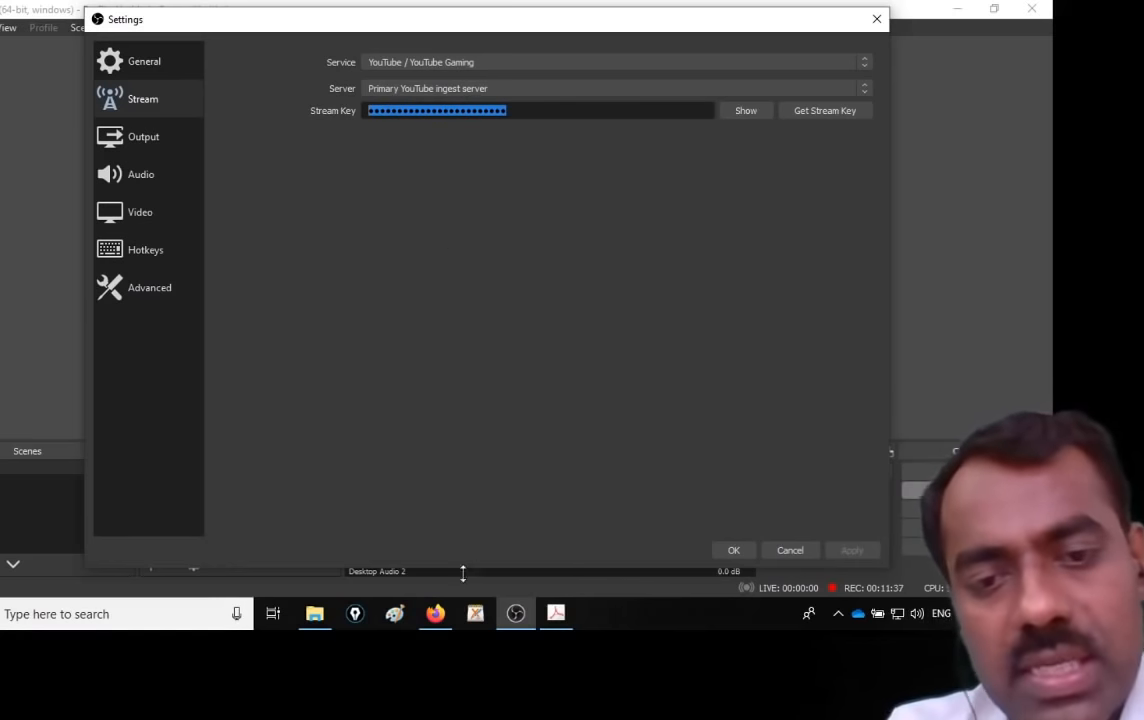
Step: Switch to Firefox and open YouTube in place of the OBS welcome page
left_click(436, 618)
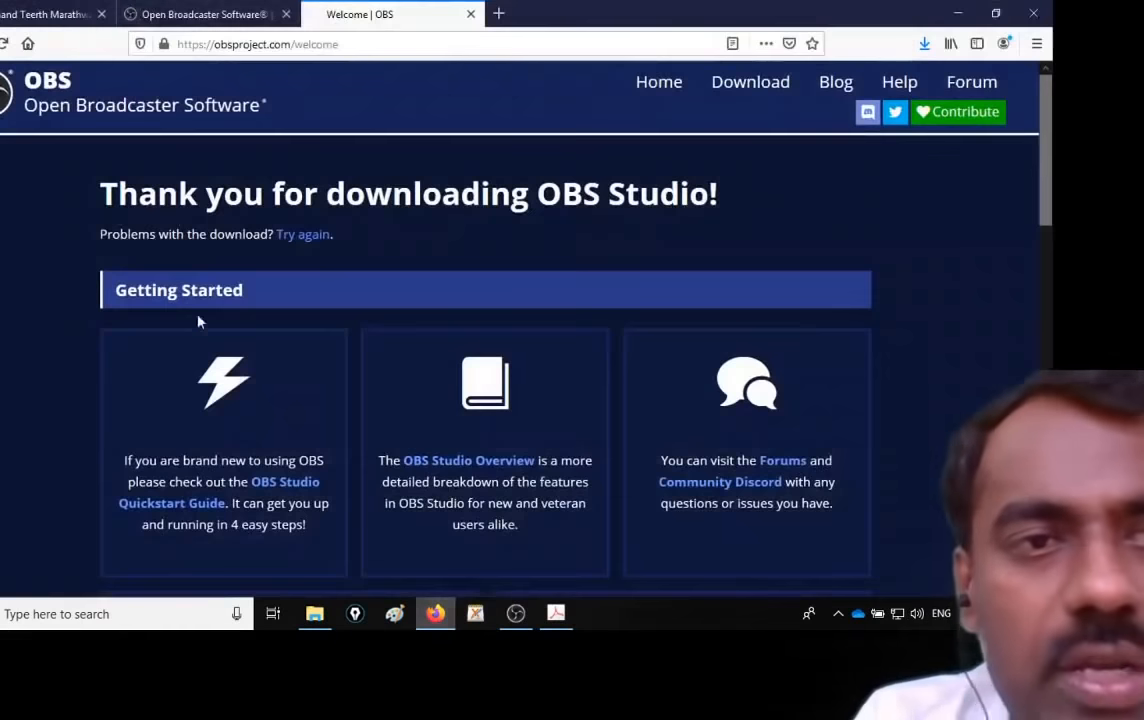
left_click(416, 47)
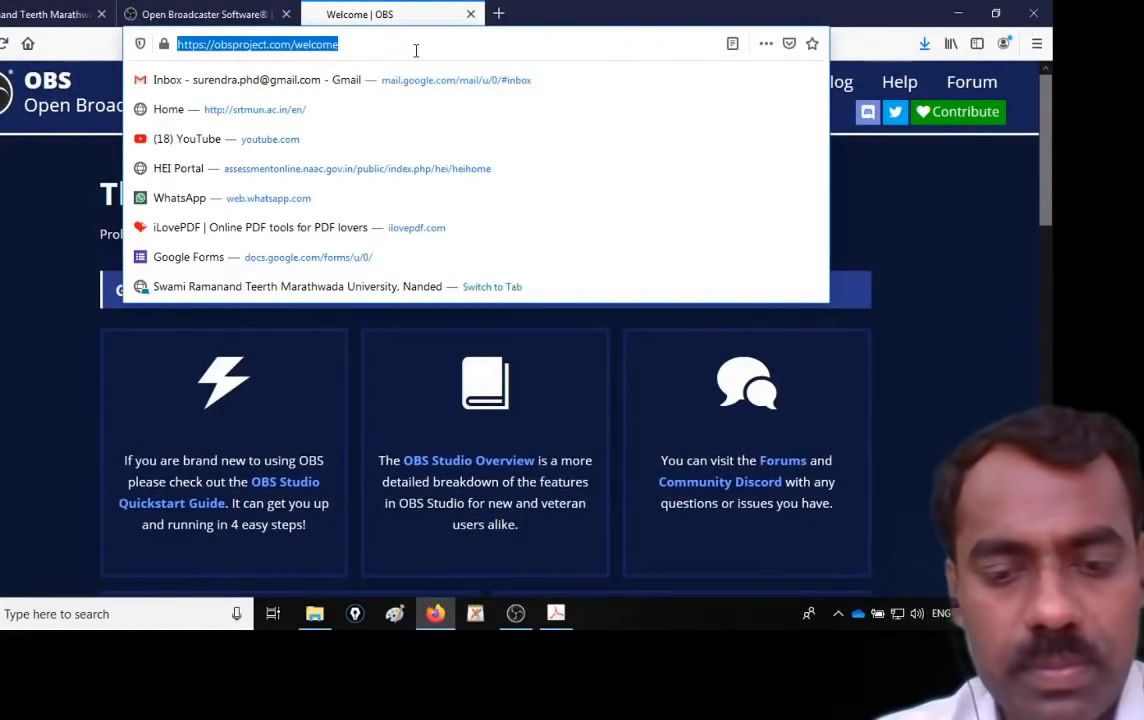
type("youtu")
left_click(254, 91)
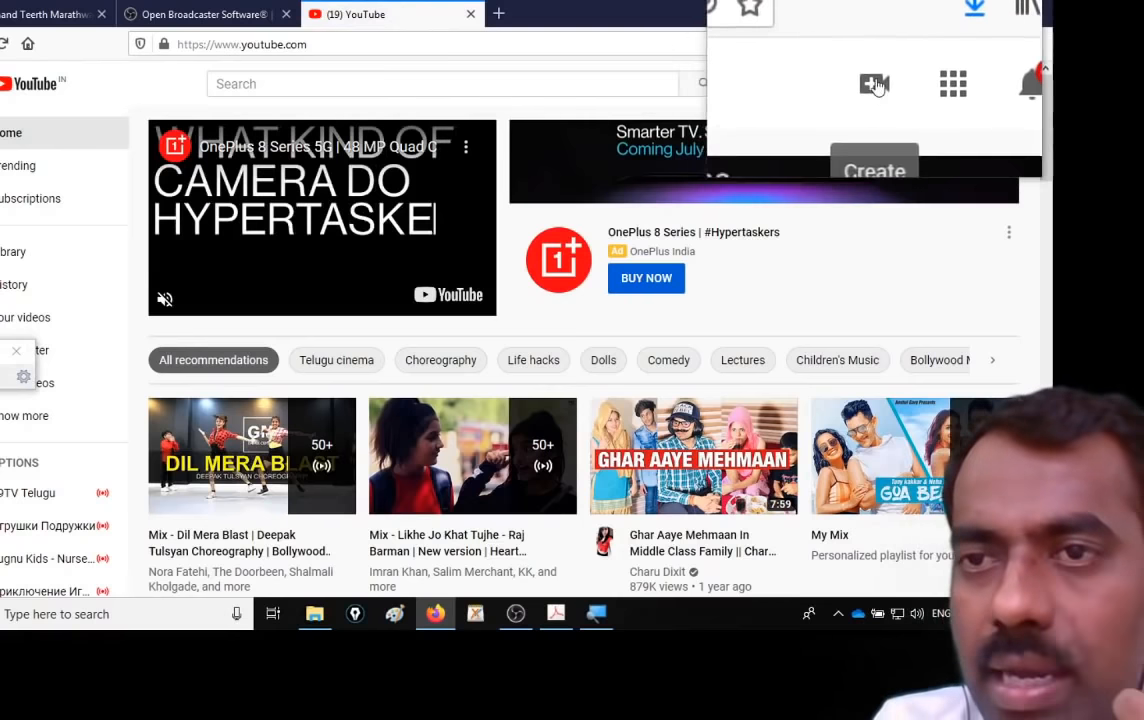
Step: Start a new YouTube live stream by reusing the settings of the previous Question and Answer session
left_click(875, 87)
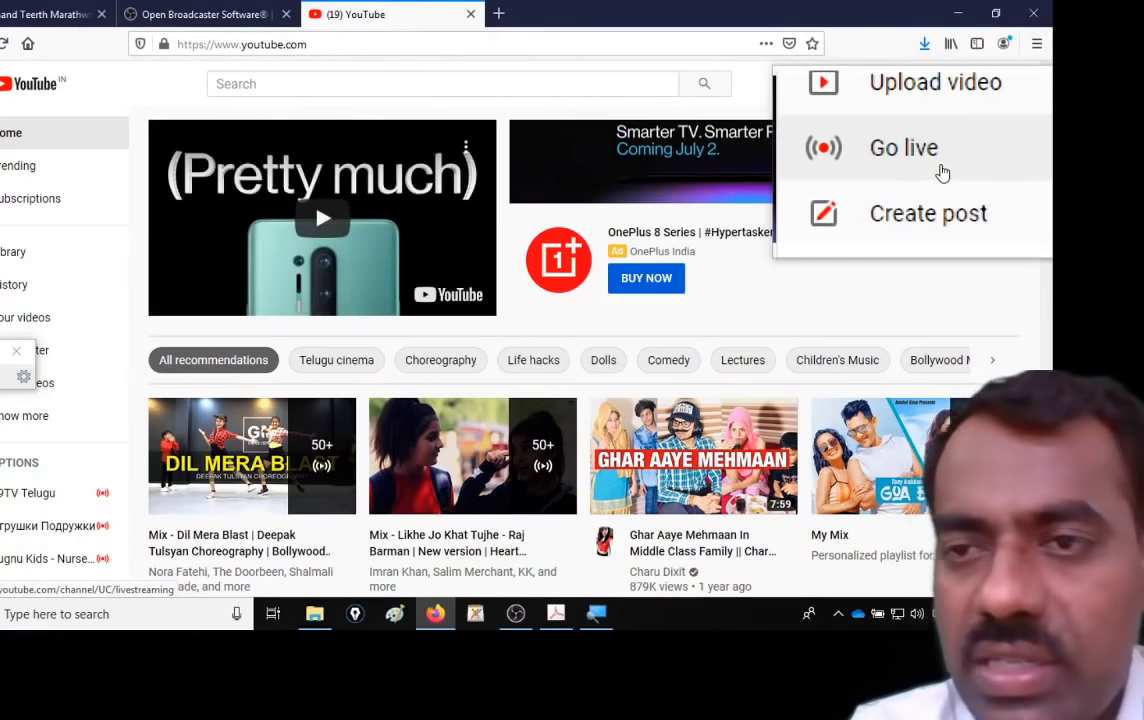
left_click(932, 163)
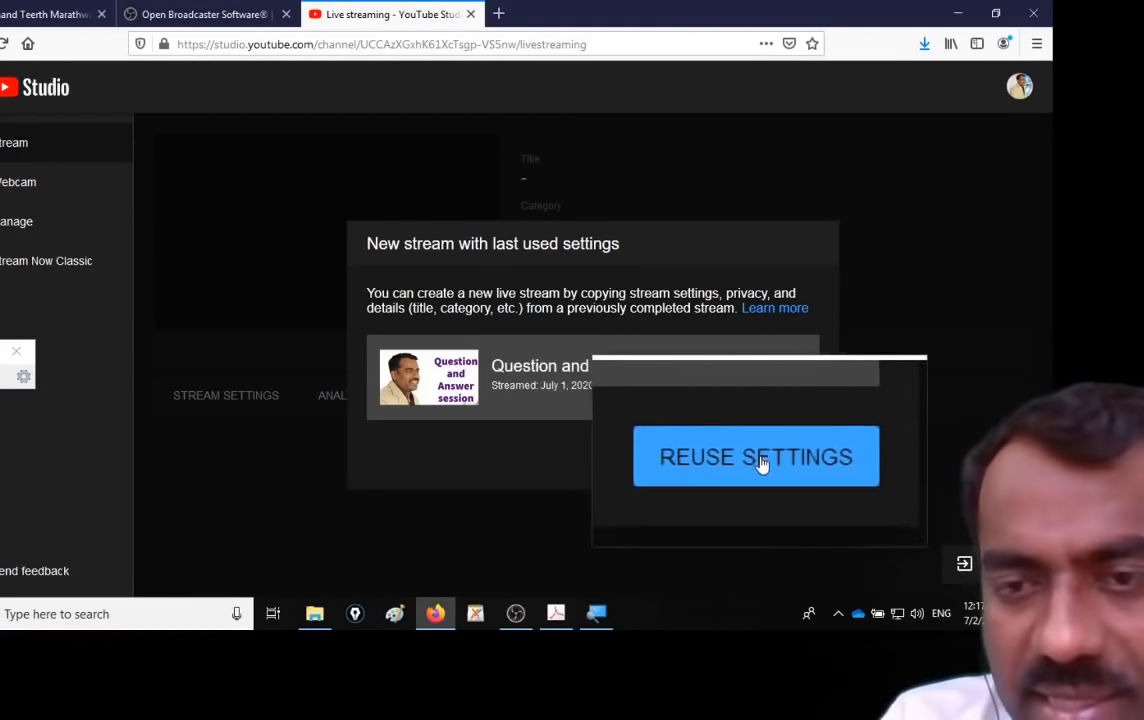
left_click(760, 461)
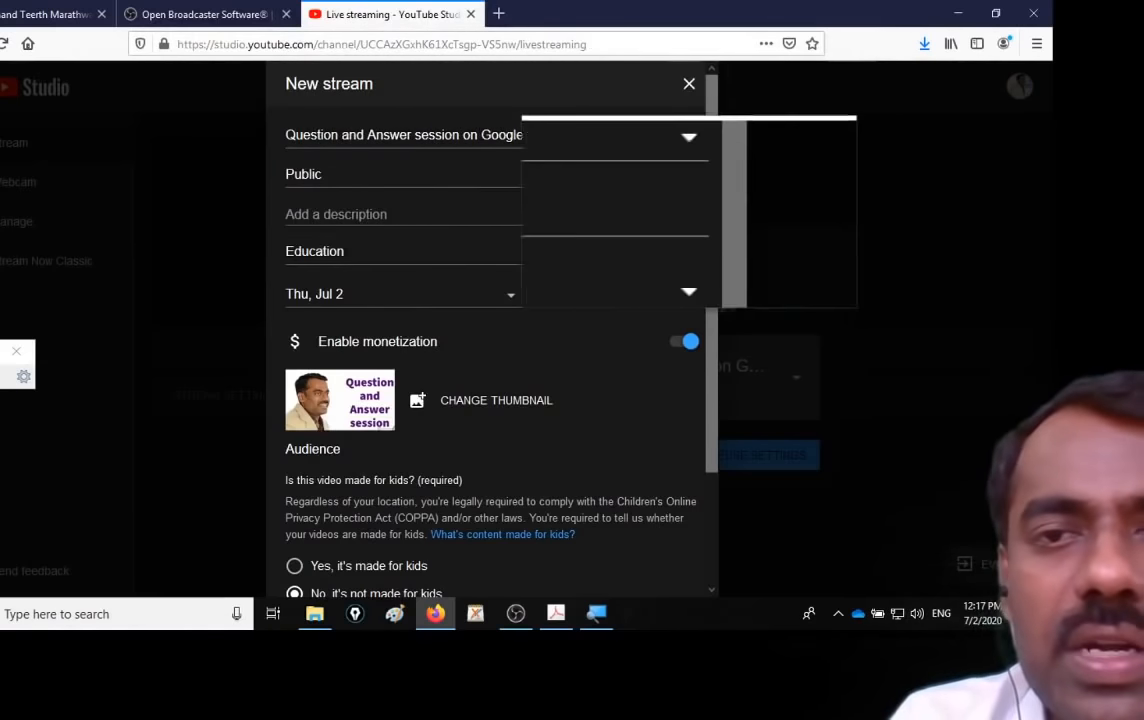
Step: Replace the new stream's title with "Demo on OBS and youtube live"
double_click(595, 134)
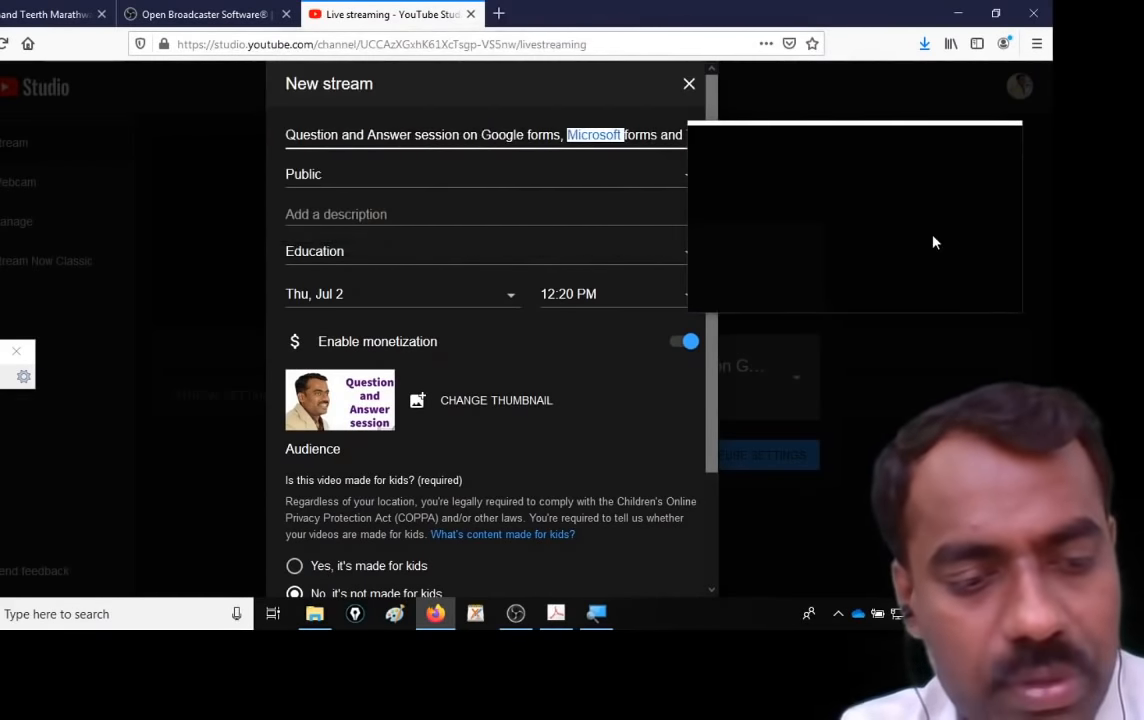
key("super+Escape")
left_click(595, 134)
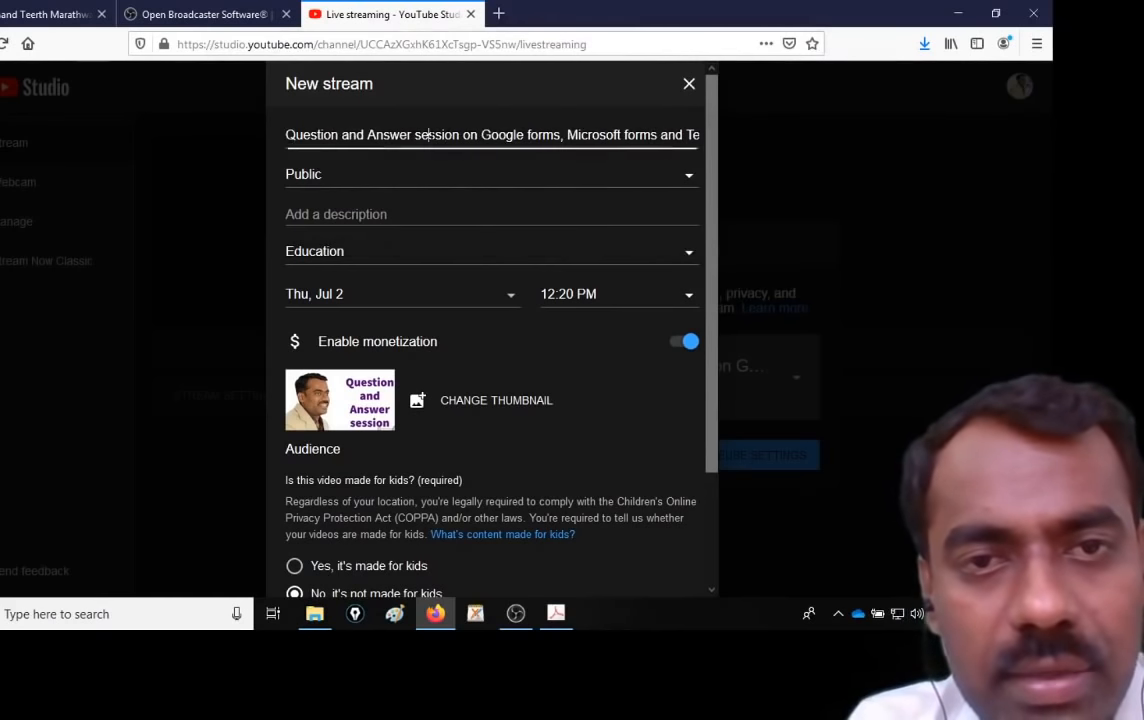
key("ctrl+a")
type("Dem")
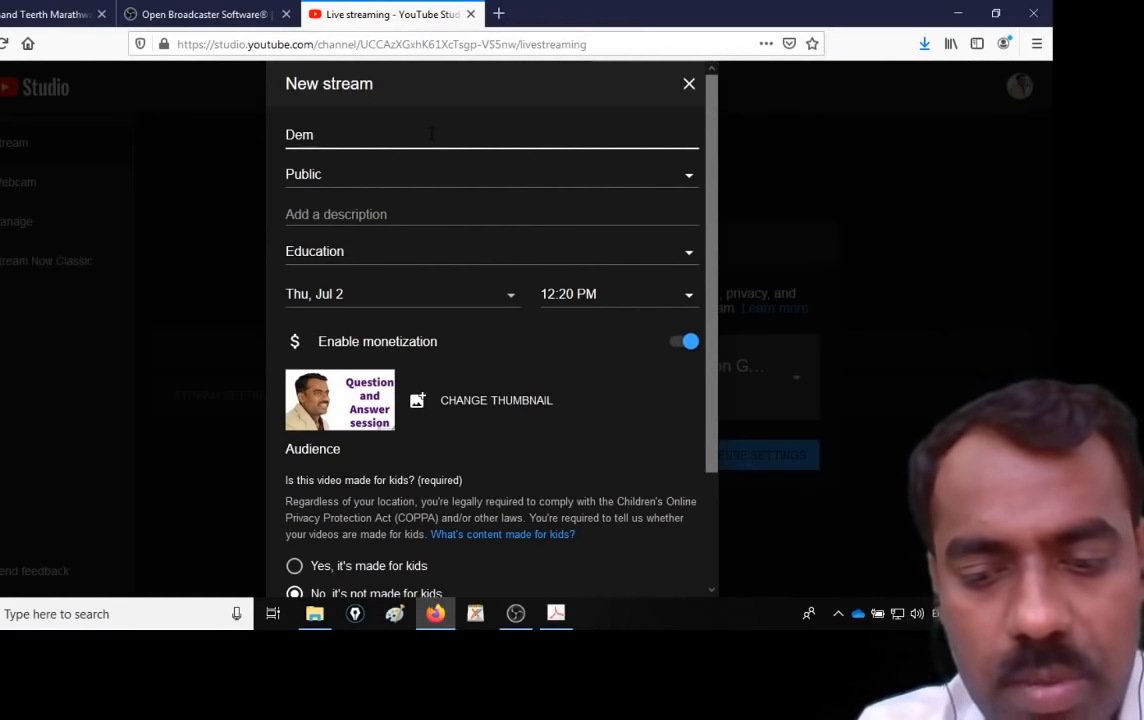
type("o on OBS and youtube live")
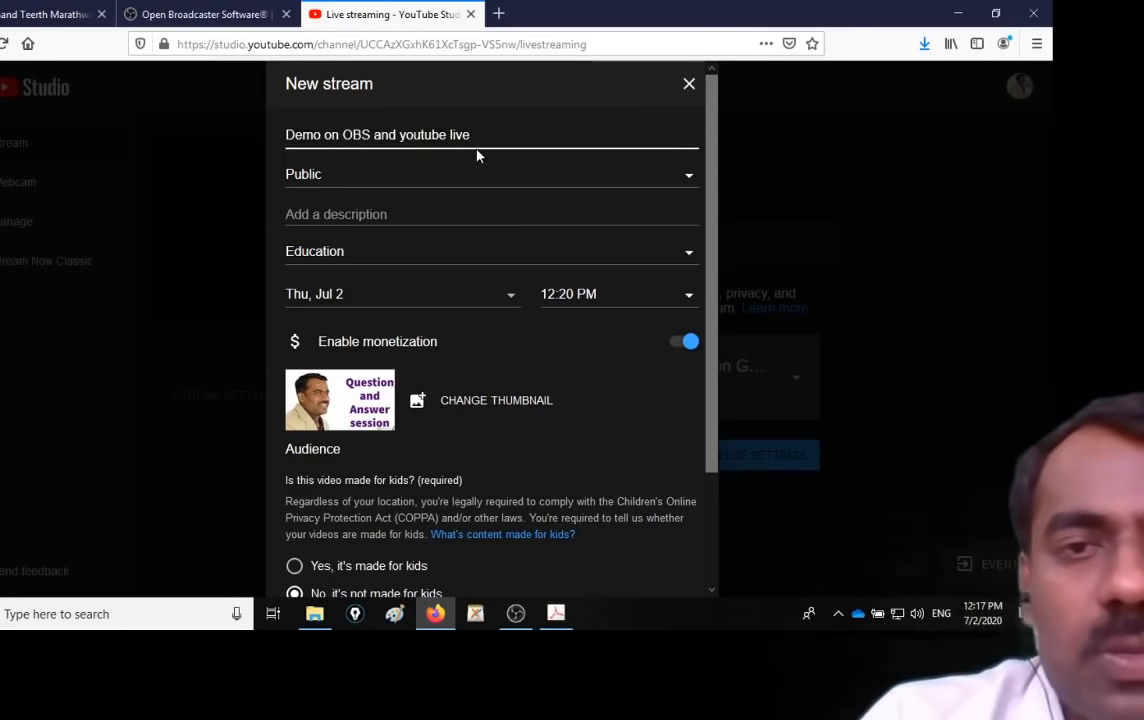
Step: Set the visibility to Public and the description to "In this live session we are going to lern how to go live on youtube through OBS"
left_click(566, 181)
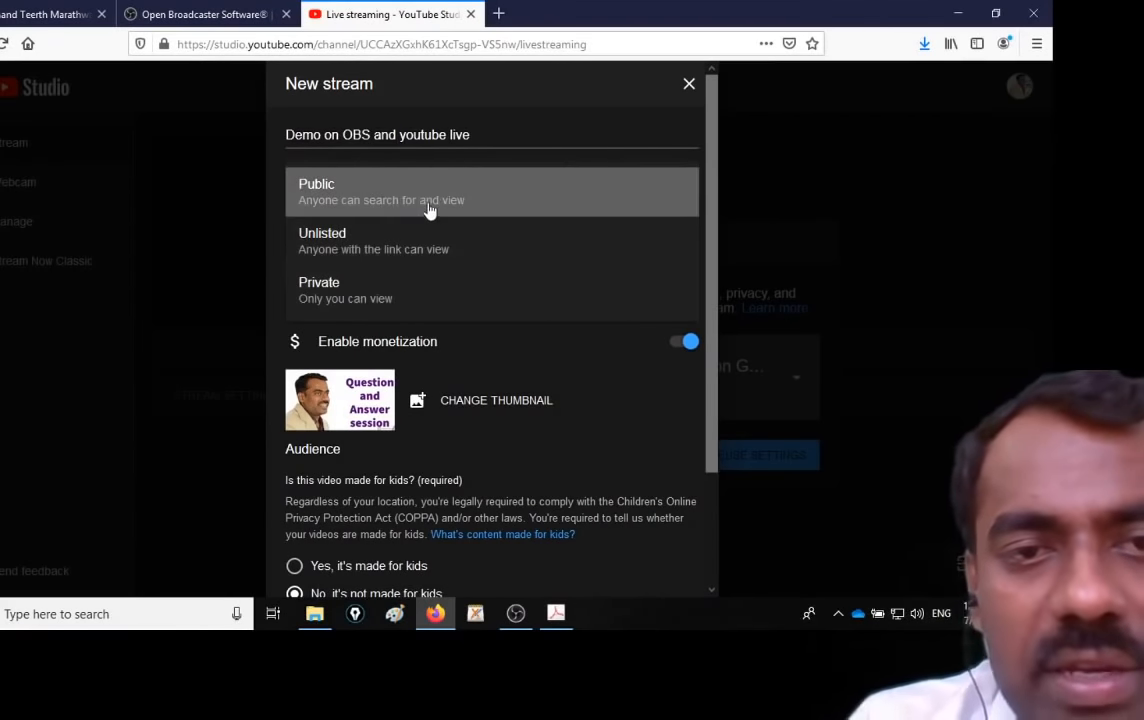
left_click(435, 204)
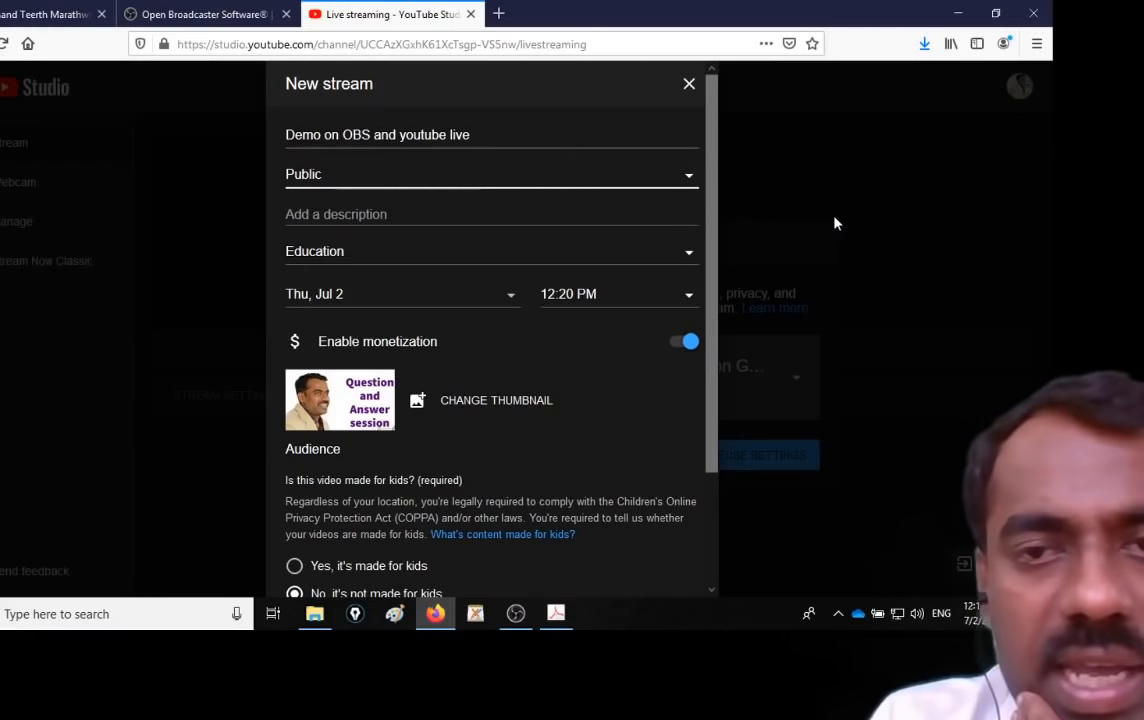
left_click(487, 210)
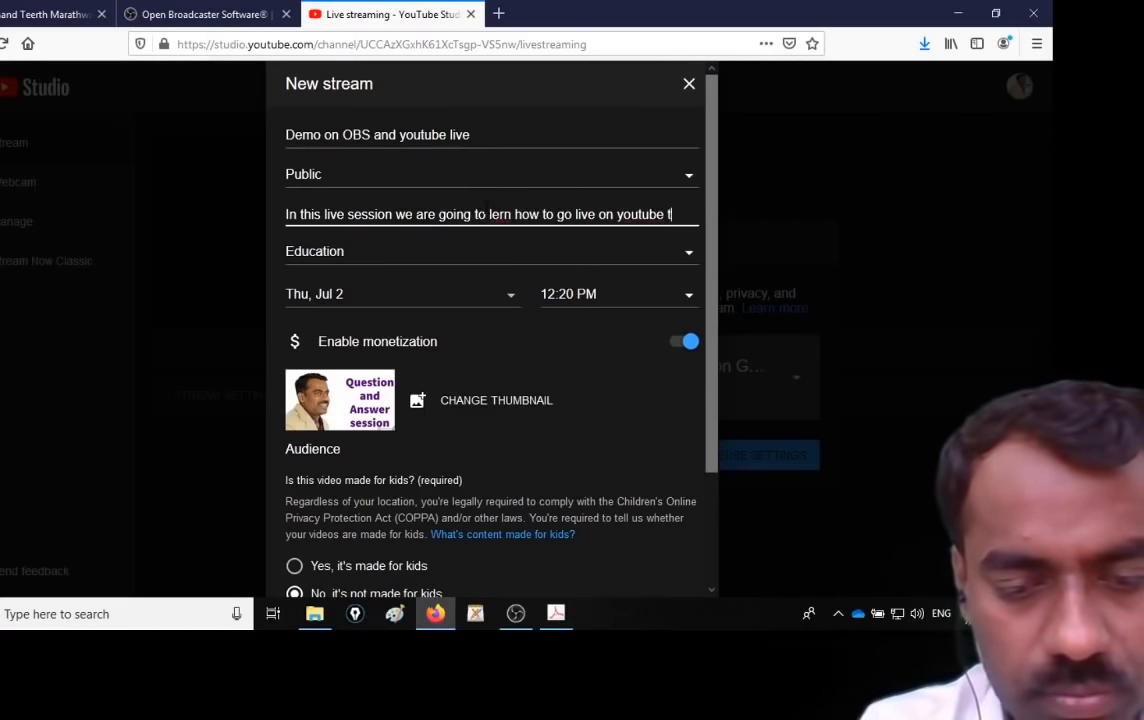
type("ugh OBS")
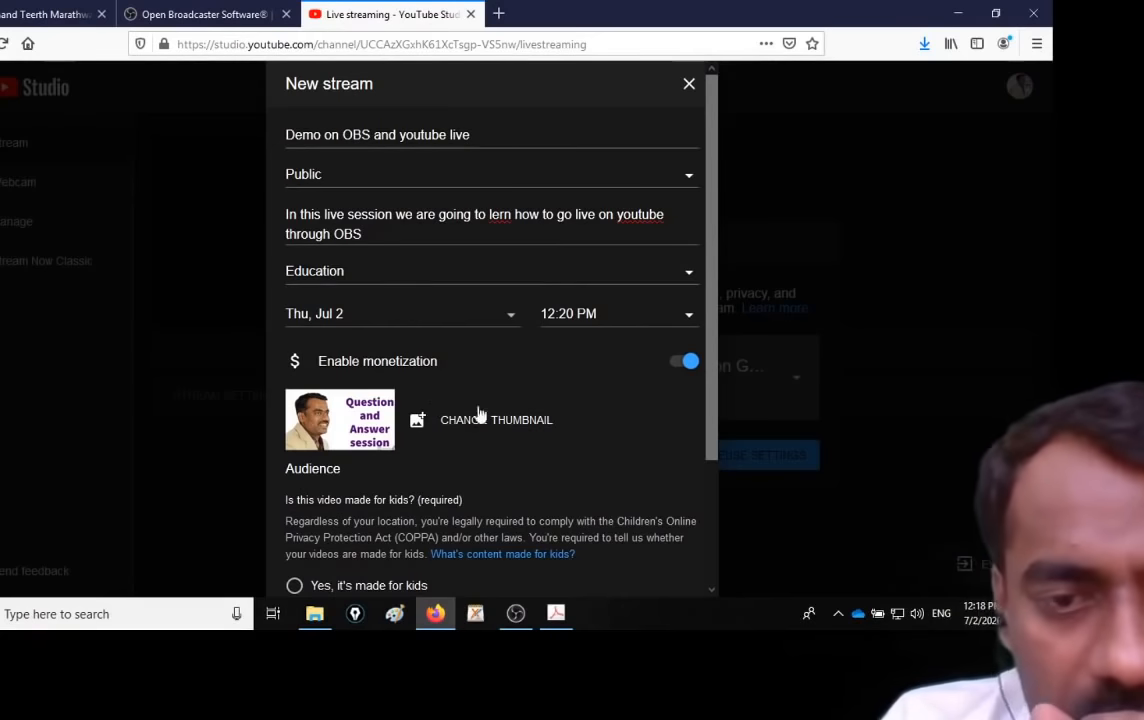
Step: Check the remaining monetization, thumbnail and audience details of the new stream and create it
scroll(479, 413, "down", 1)
scroll(520, 440, "down", 1)
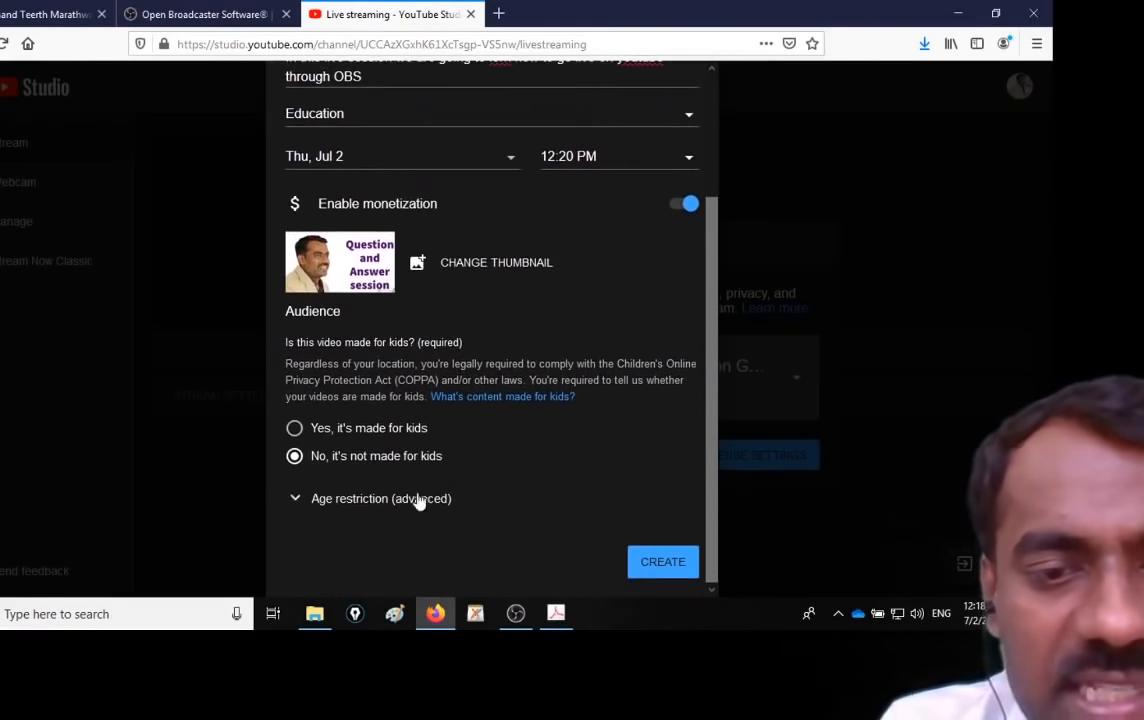
left_click(662, 562)
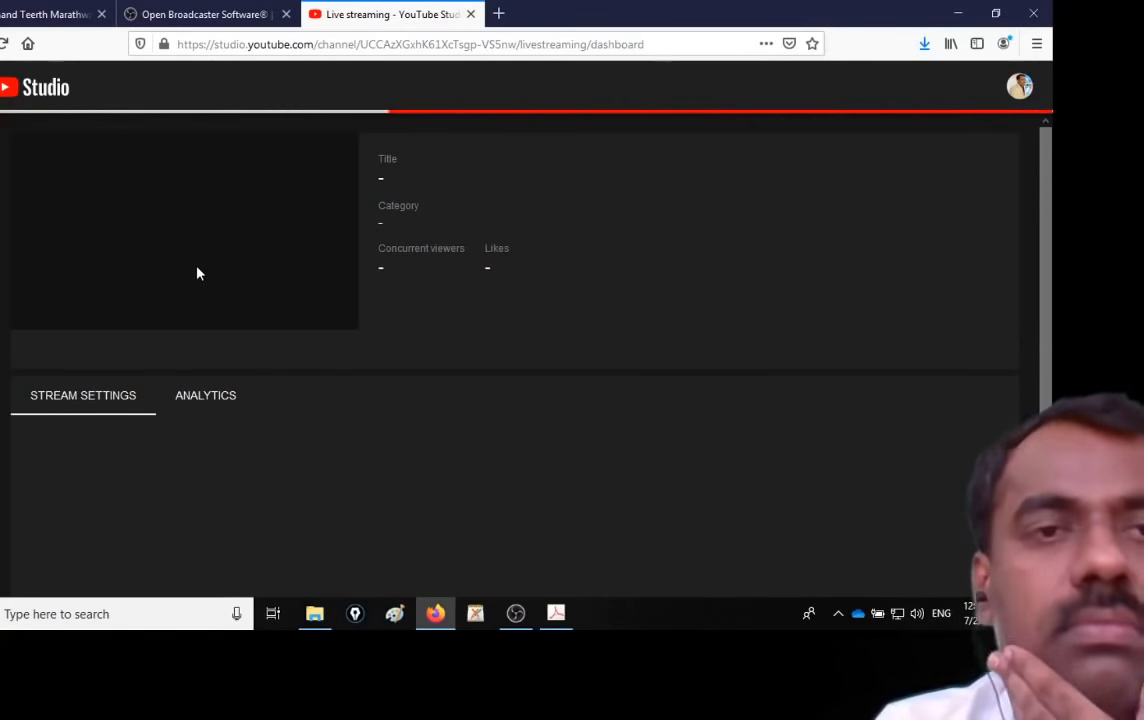
Step: Locate the encoder stream key in the stream settings of the new broadcast and copy it
scroll(212, 237, "down", 2)
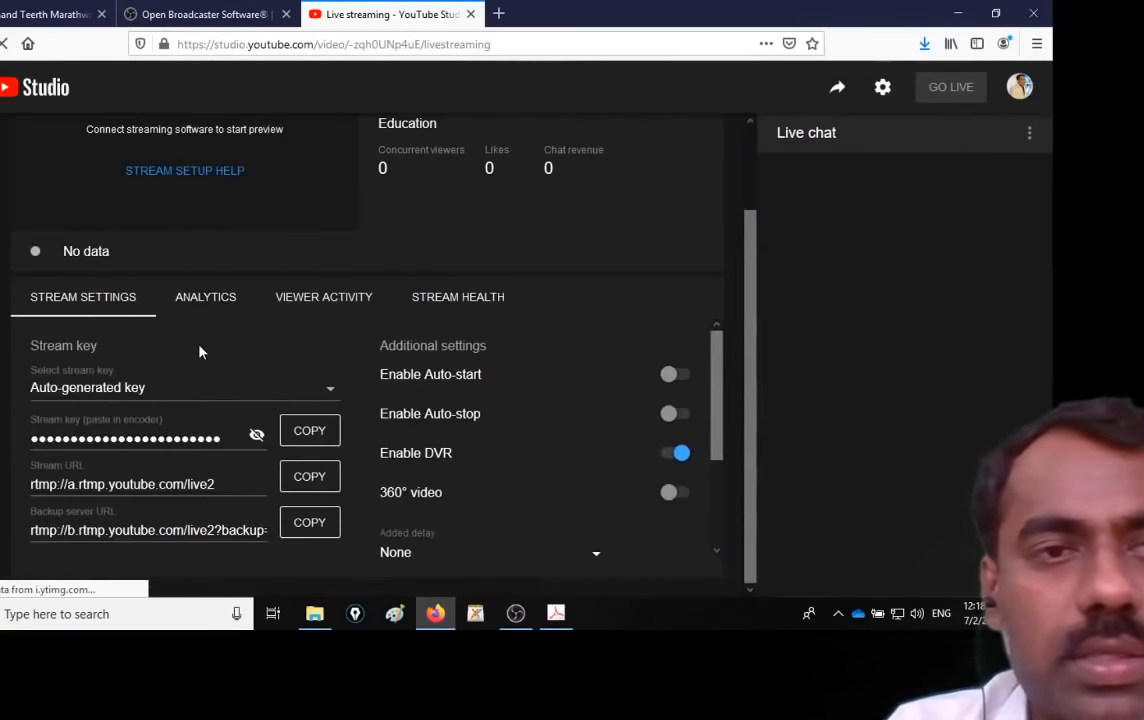
scroll(233, 379, "up", 2)
scroll(264, 436, "down", 3)
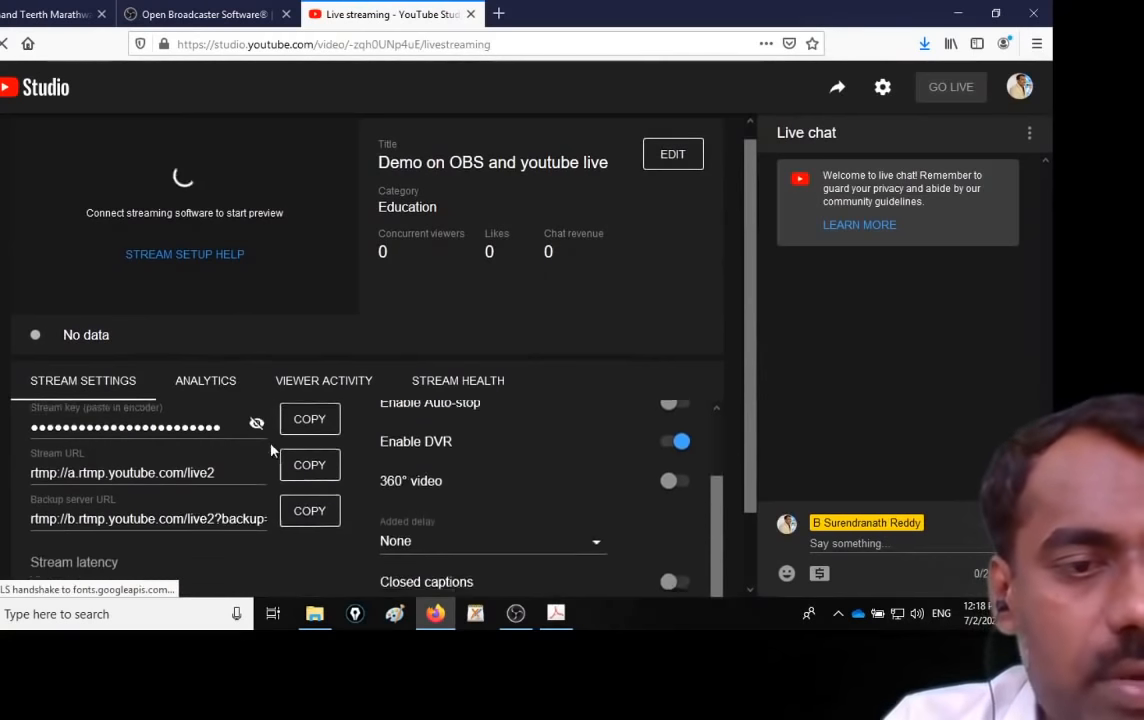
scroll(72, 431, "up", 2)
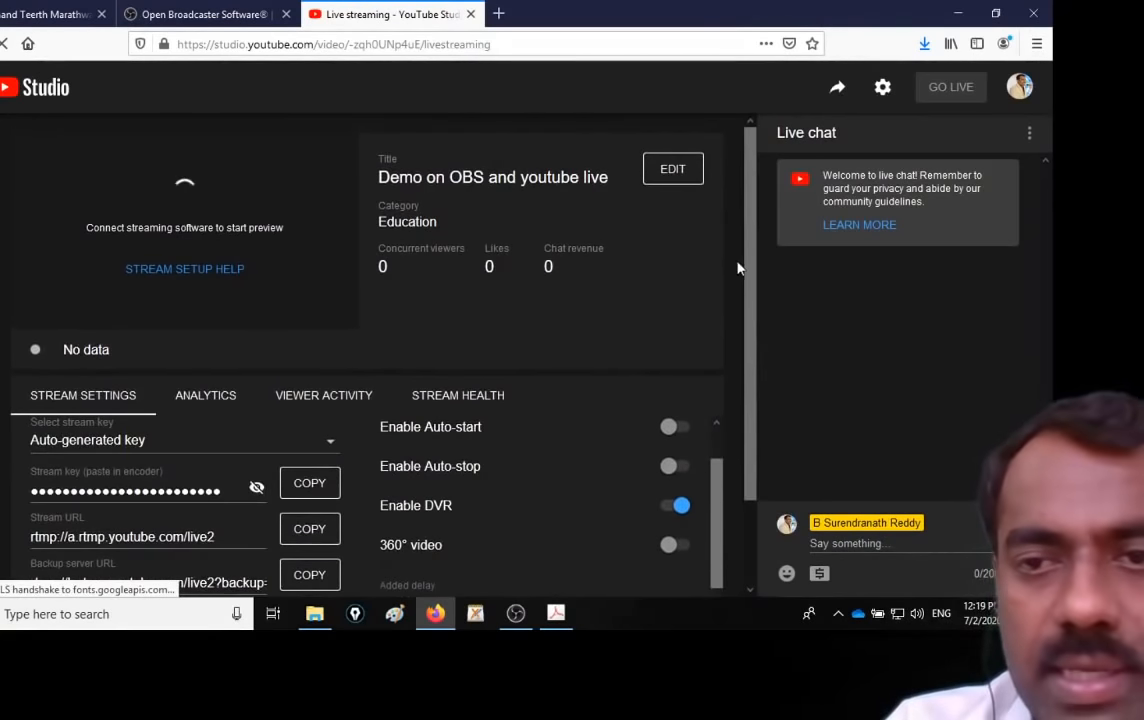
left_click_drag(748, 266, 748, 324)
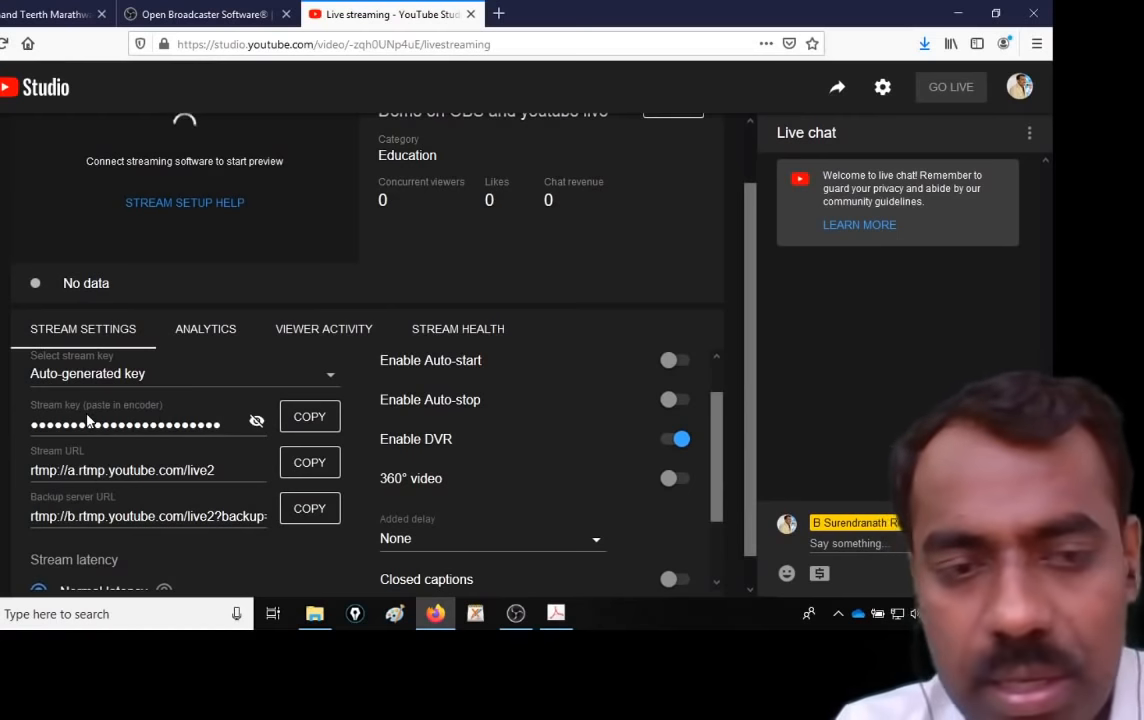
key("super+plus")
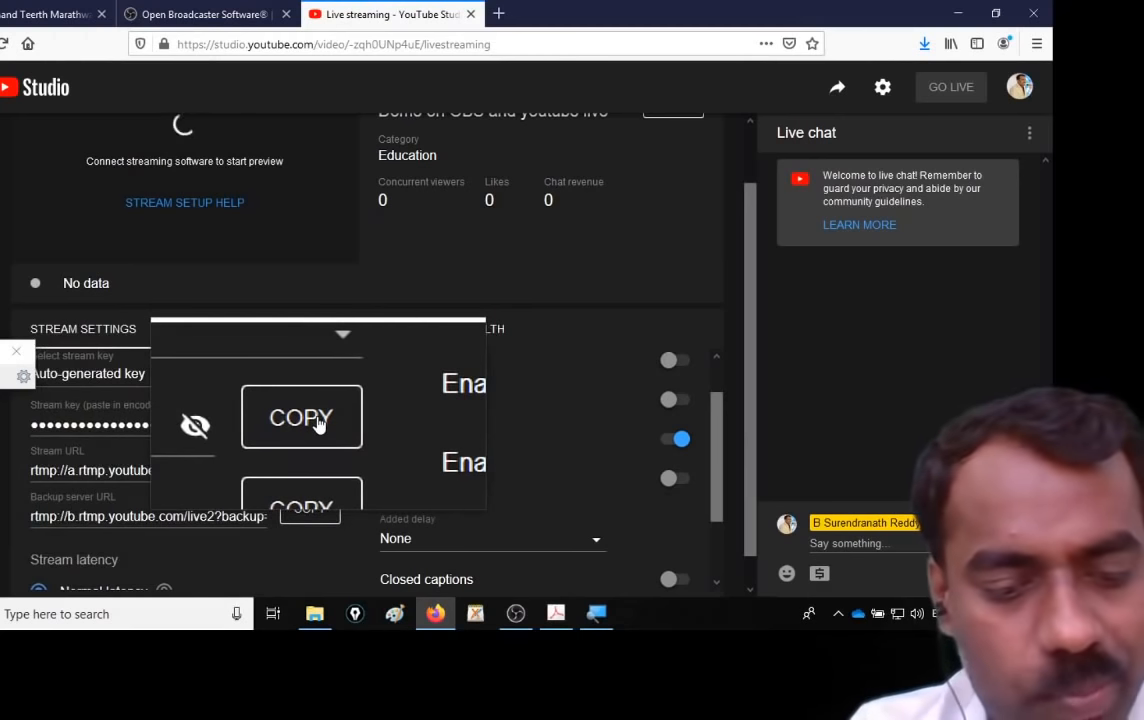
key("super+Escape")
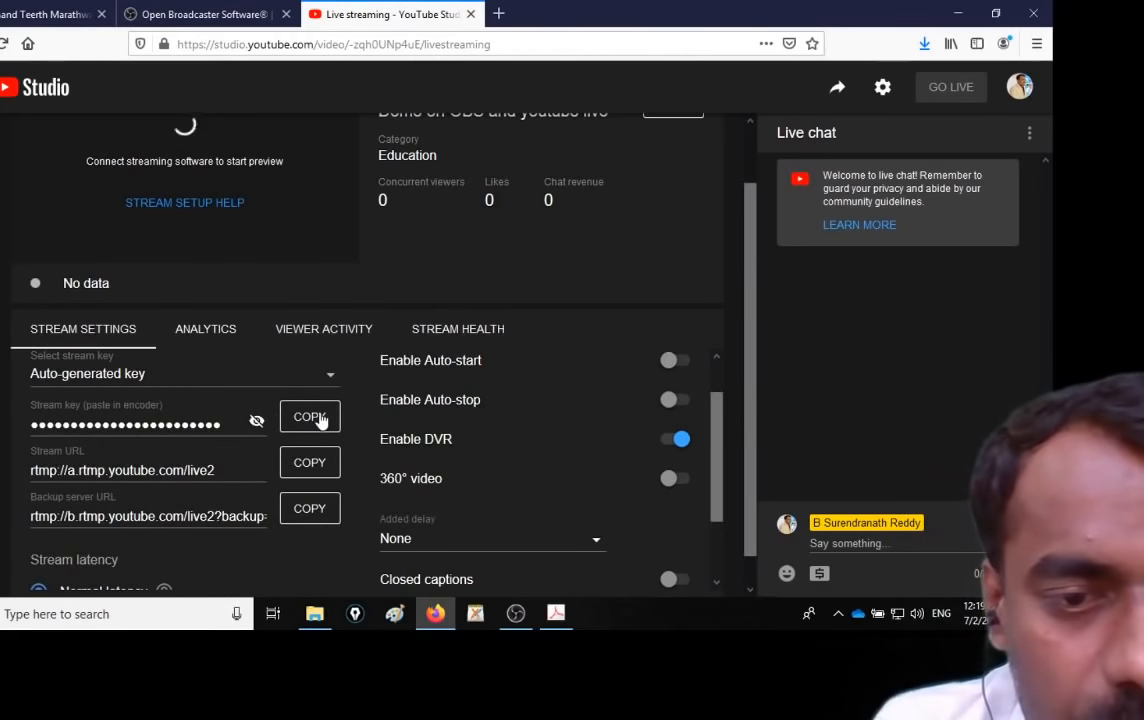
left_click(257, 423)
left_click(257, 422)
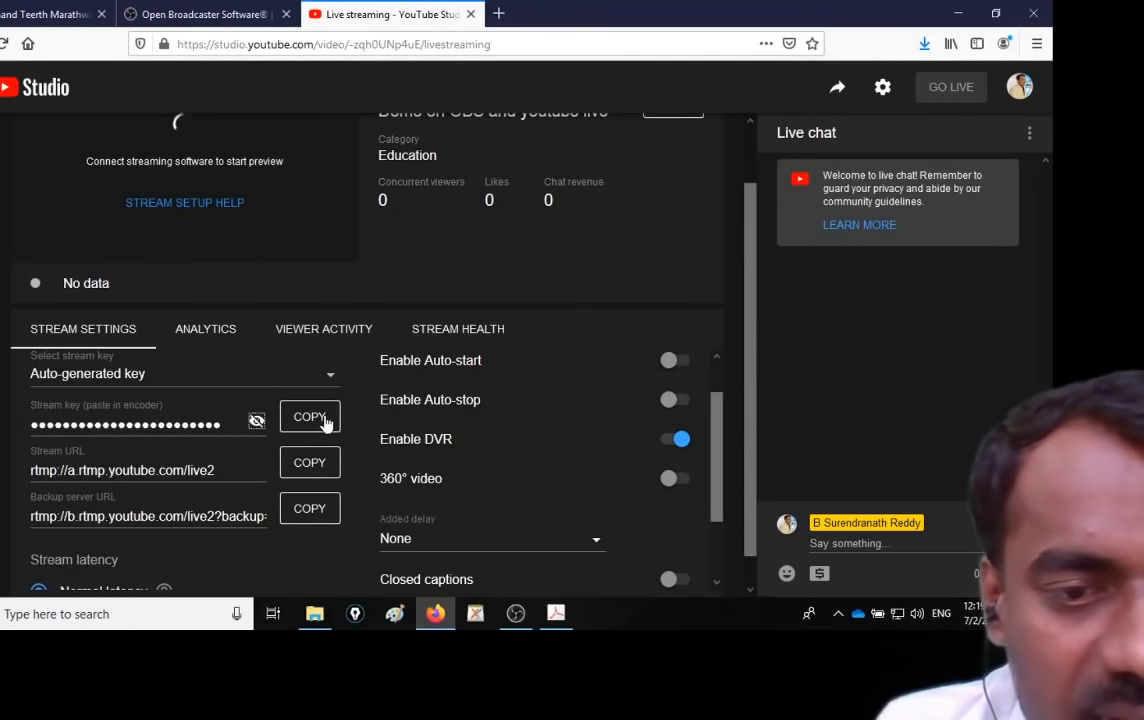
left_click(311, 418)
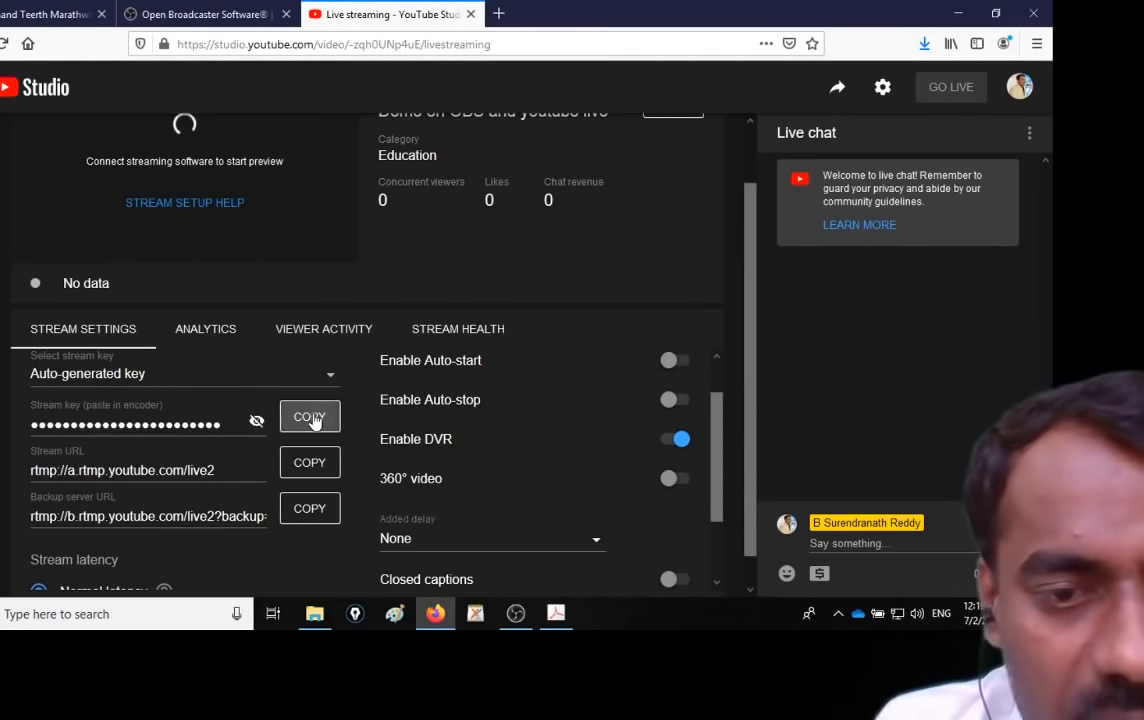
Step: Switch to OBS Studio, paste the copied key into the Stream Key field, and apply and close the settings
left_click(520, 626)
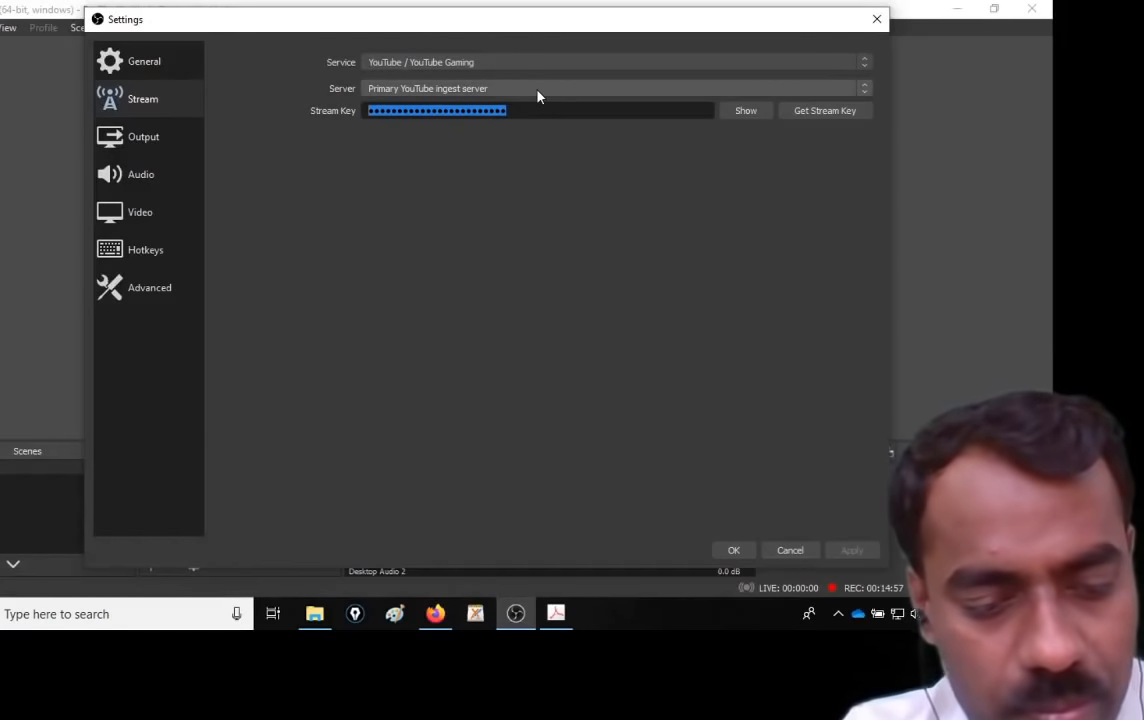
key("ctrl+v")
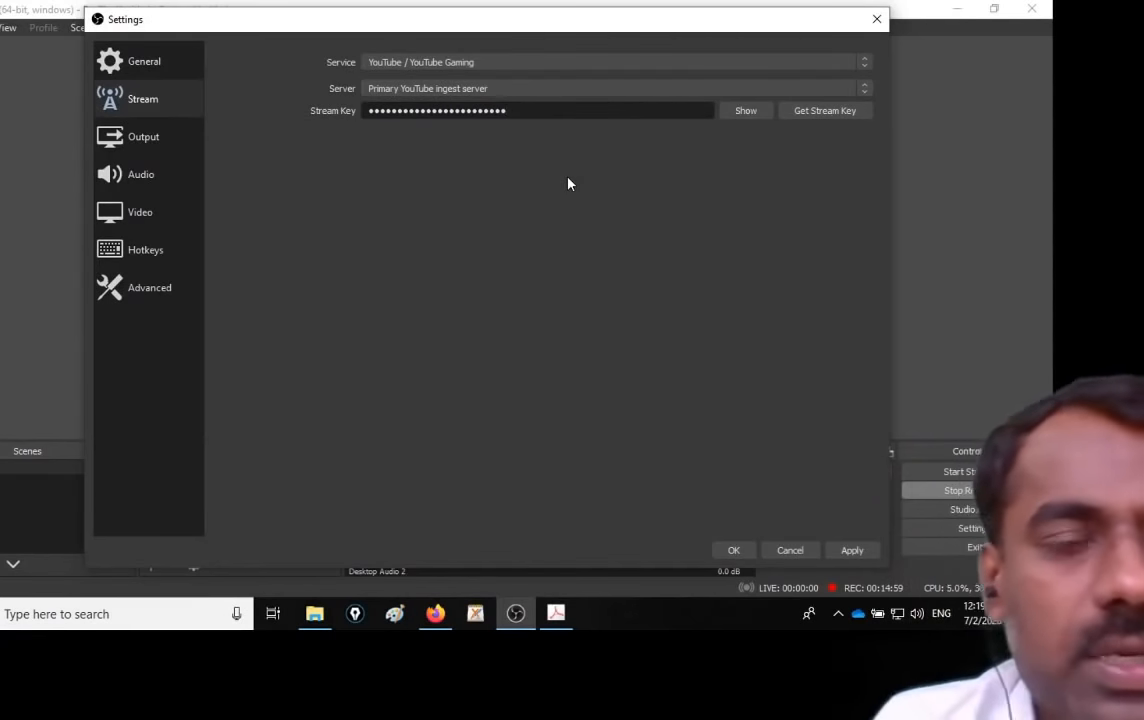
left_click(756, 114)
left_click(756, 114)
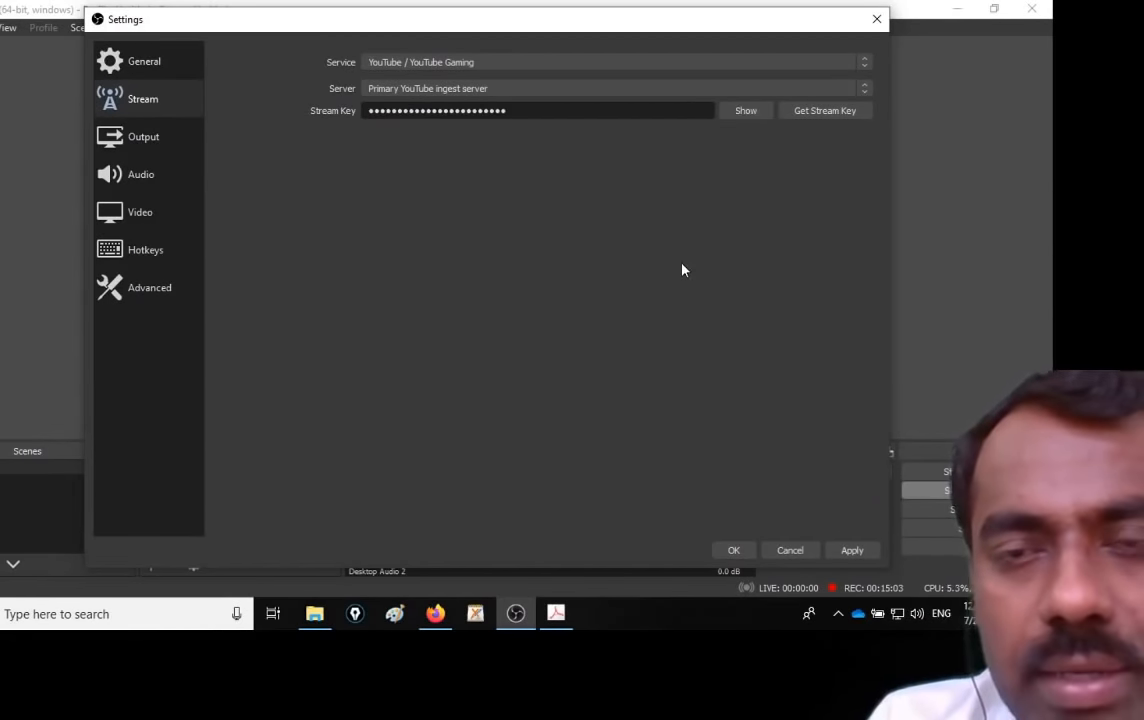
left_click(855, 550)
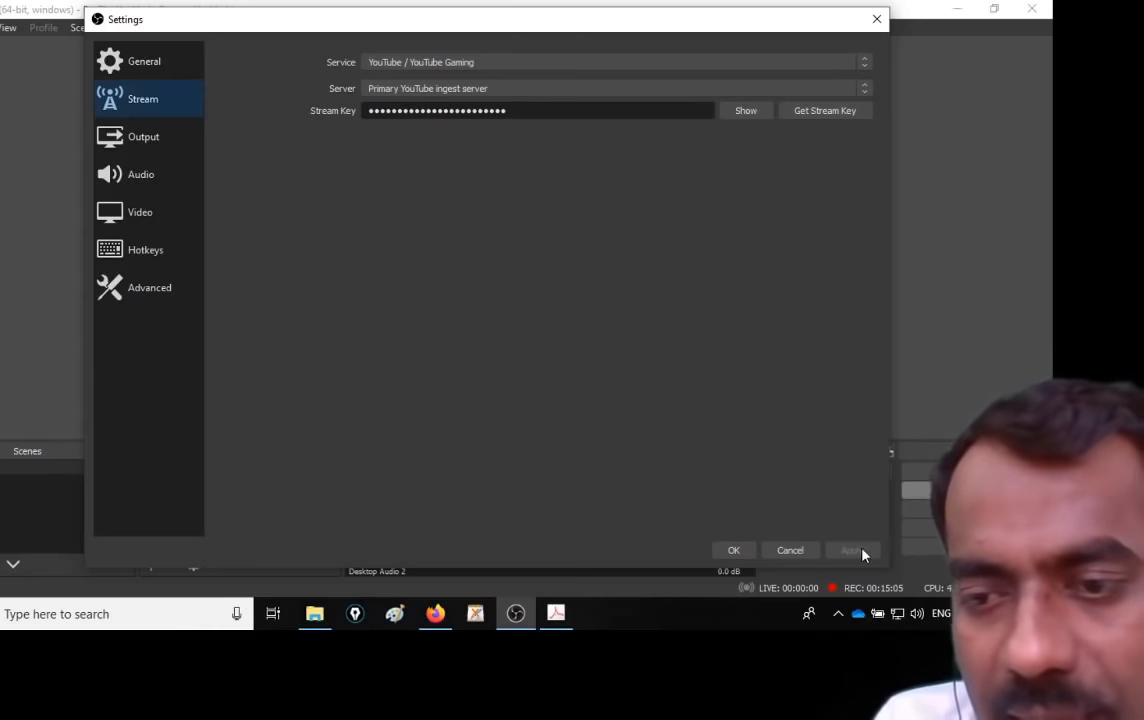
left_click(735, 550)
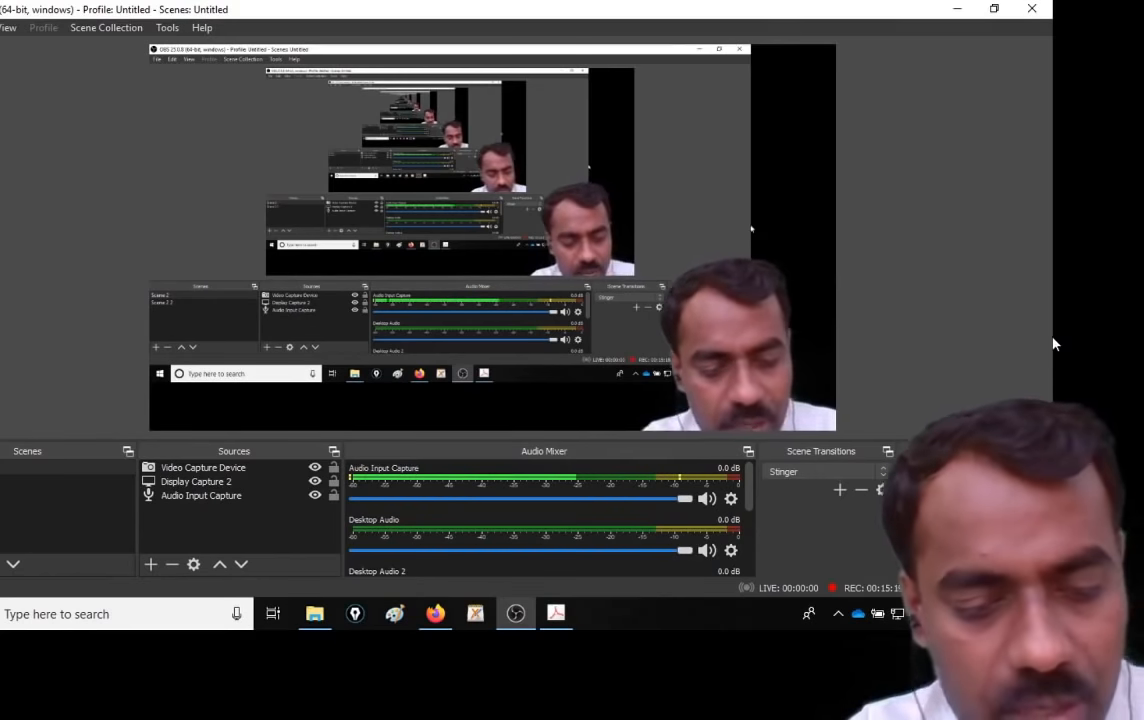
Step: Start streaming from OBS to YouTube
key("super+plus")
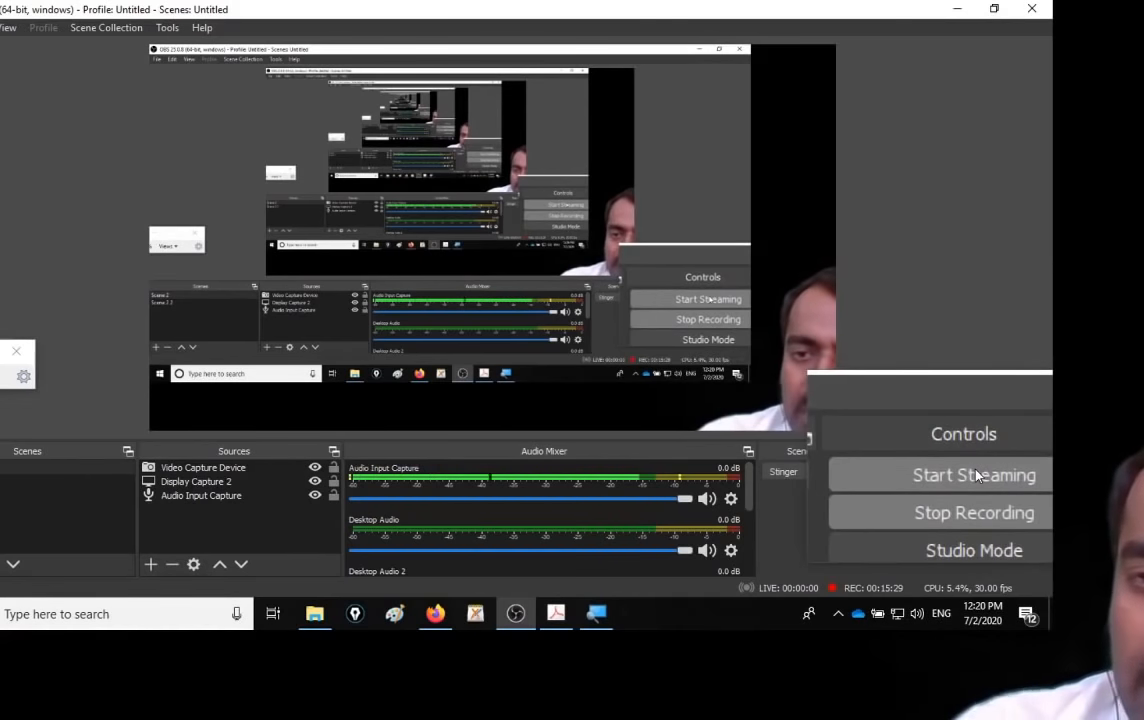
left_click(976, 476)
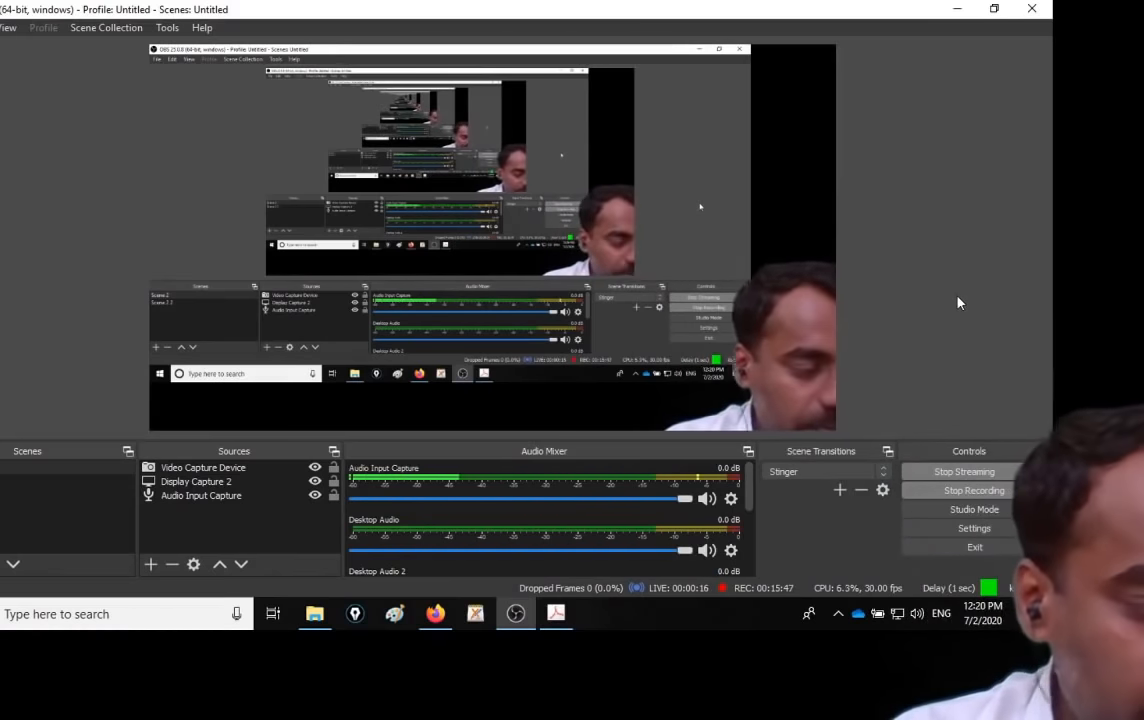
left_click_drag(957, 302, 837, 363)
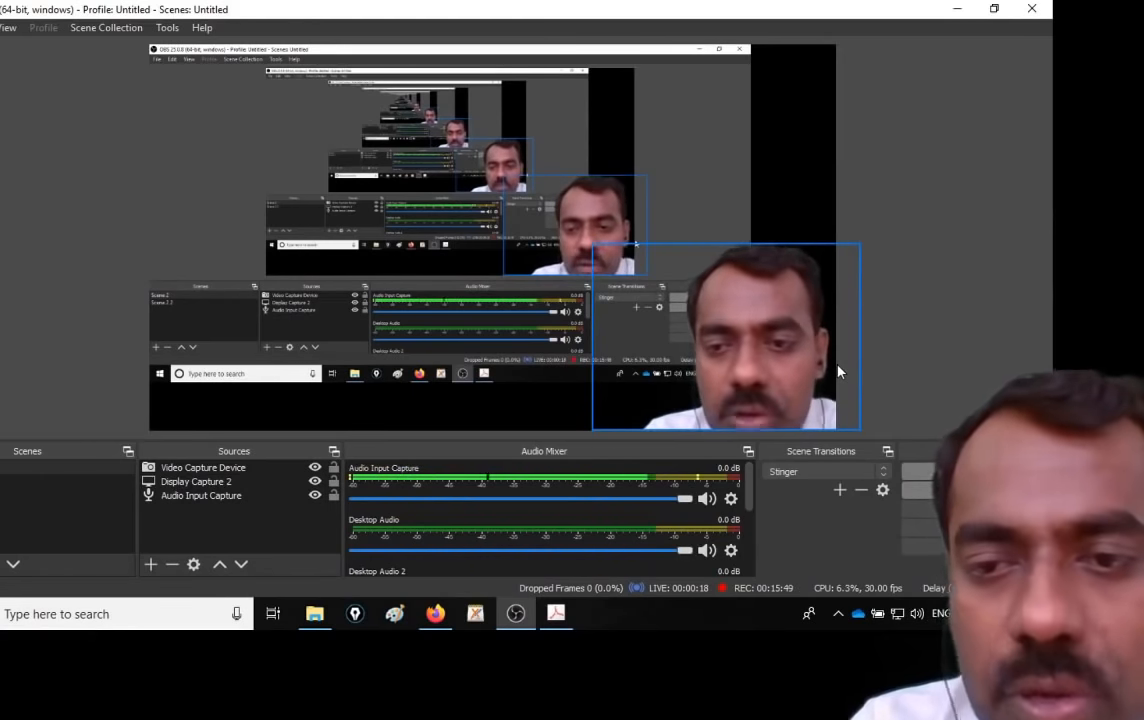
Step: Switch to Firefox, take the YouTube stream live and copy its share link
left_click(434, 616)
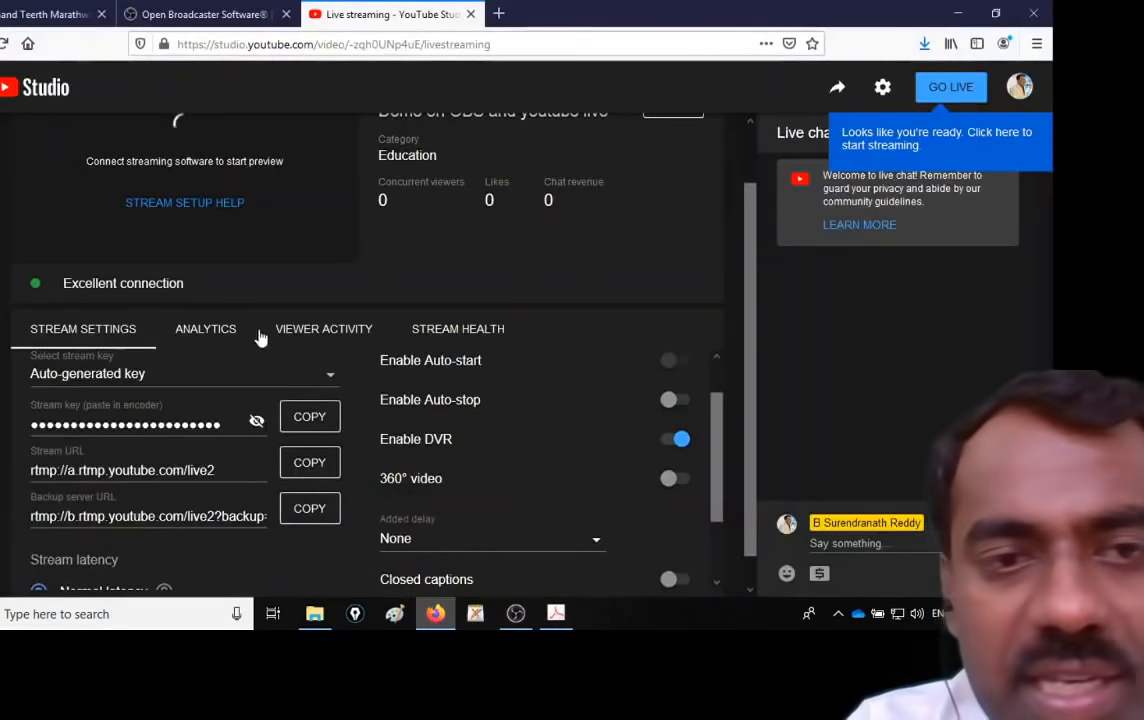
scroll(207, 300, "up", 1)
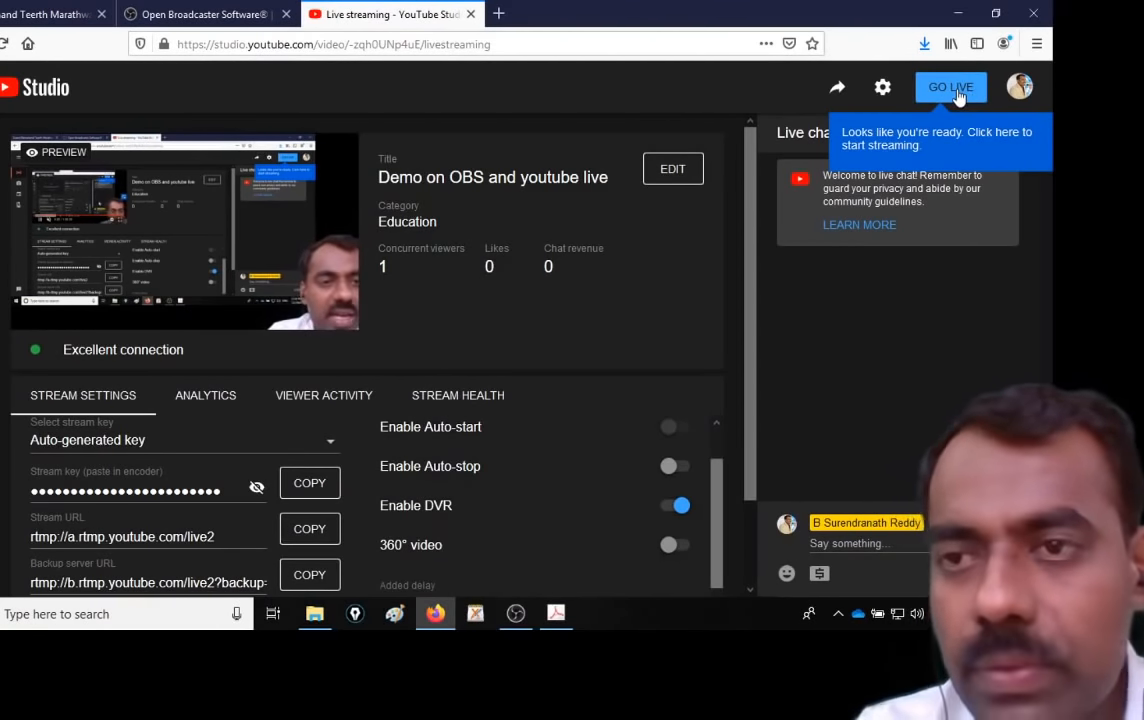
key("super+plus")
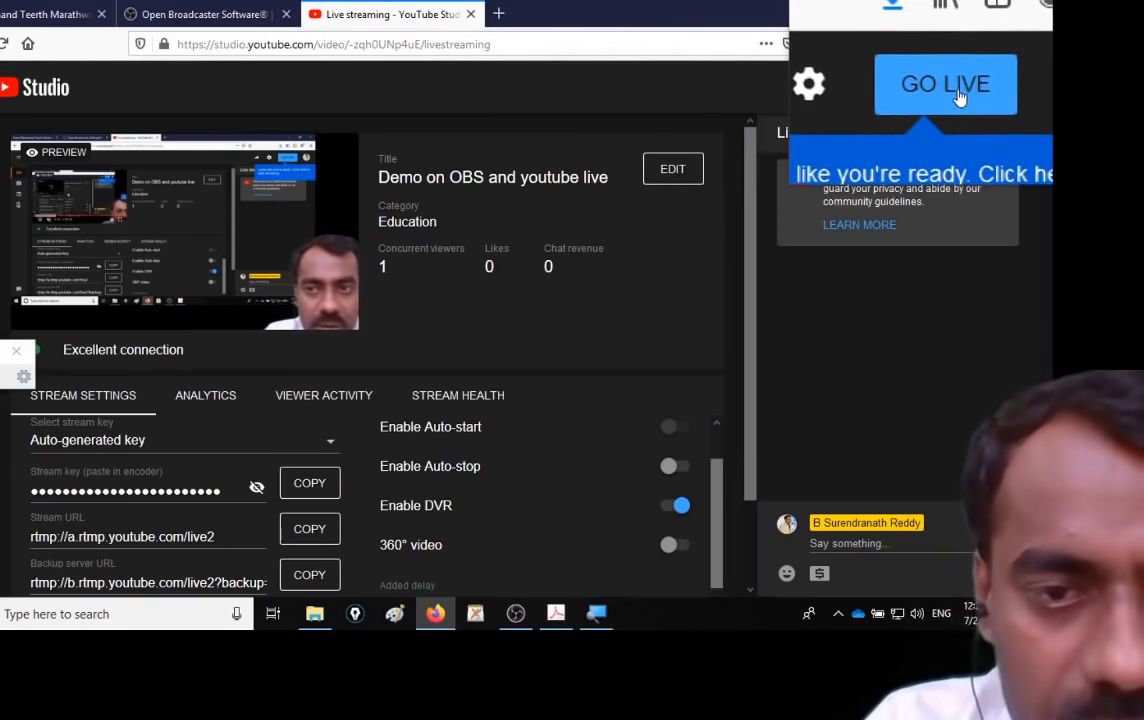
left_click(958, 93)
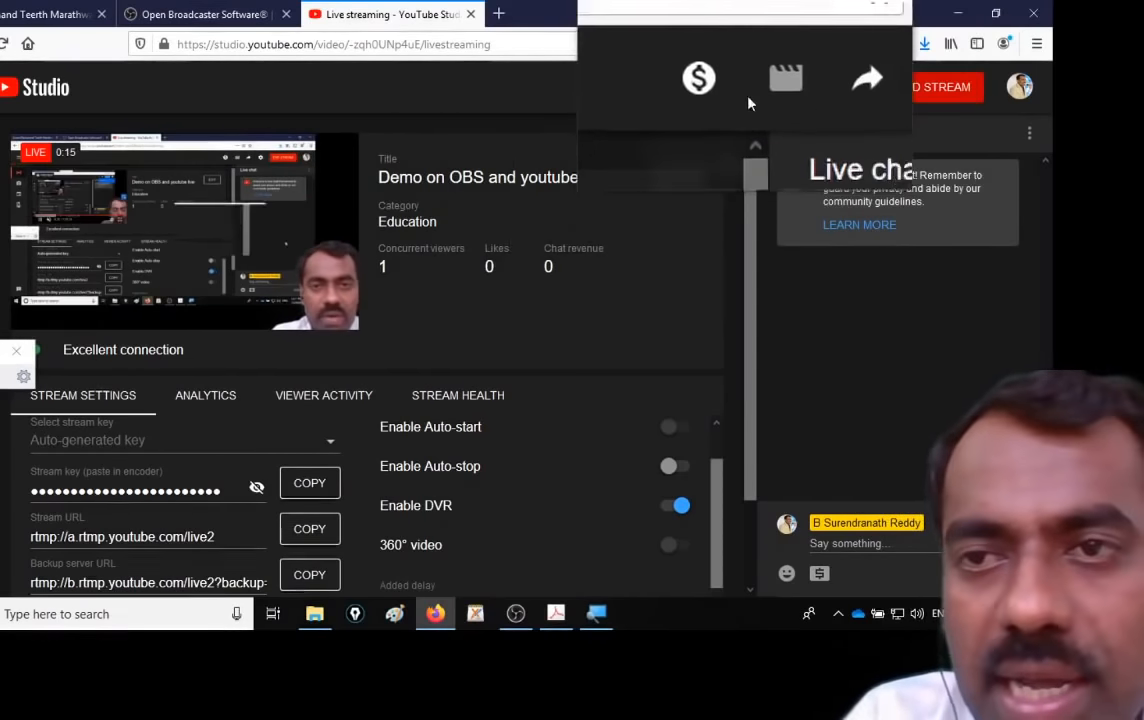
left_click(806, 87)
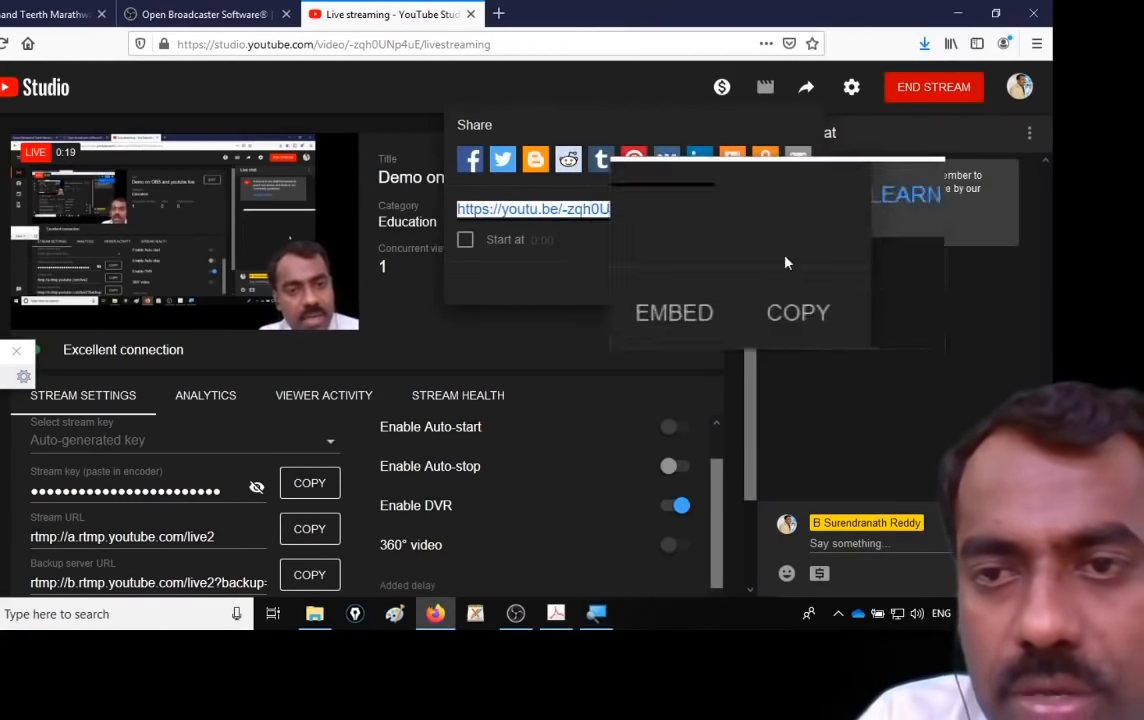
left_click(788, 290)
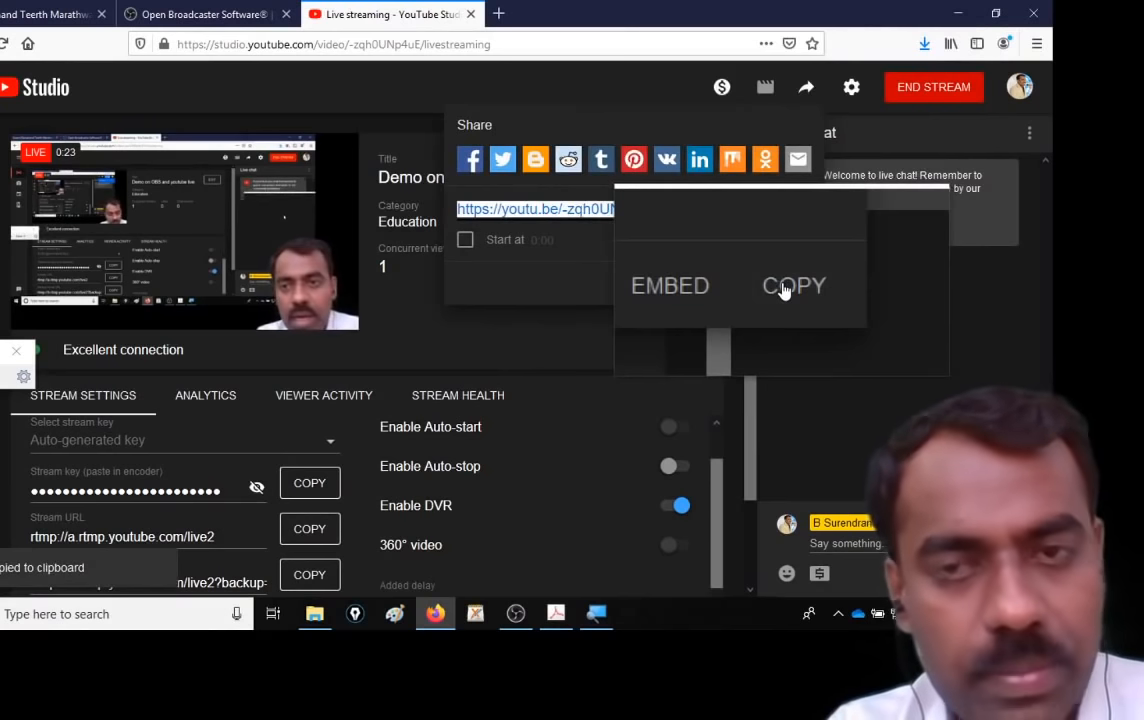
Step: Open the copied share link in a new browser tab and look over the live stream's watch page
left_click(498, 13)
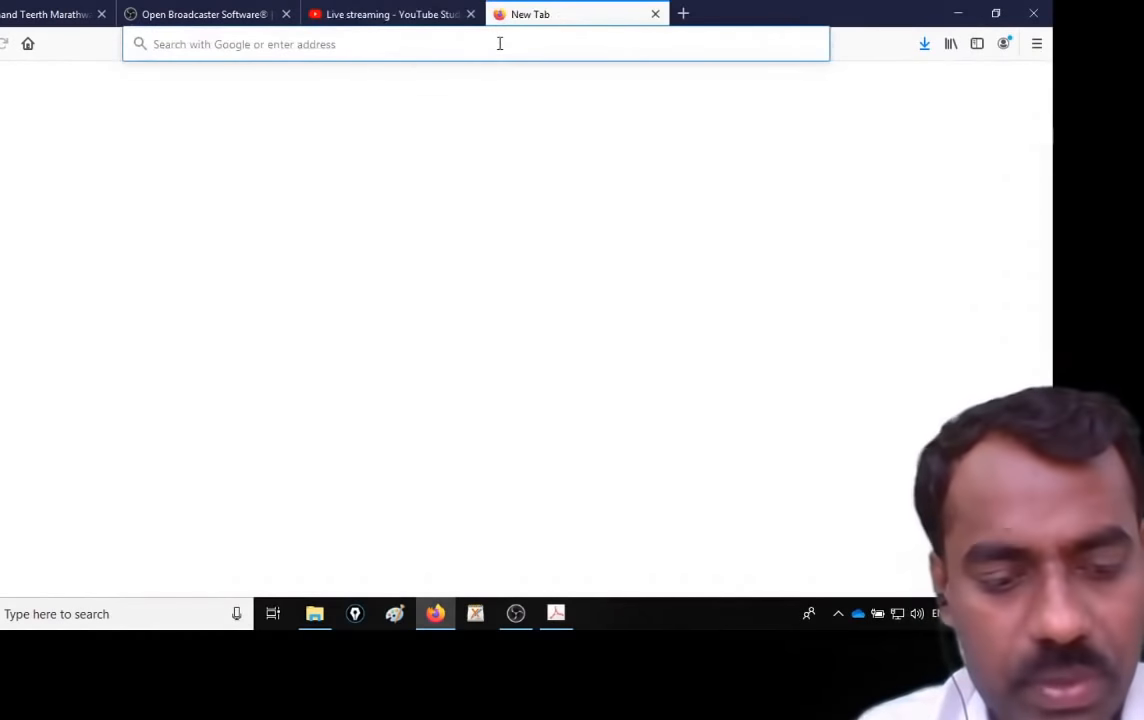
key("ctrl+v")
key("Return")
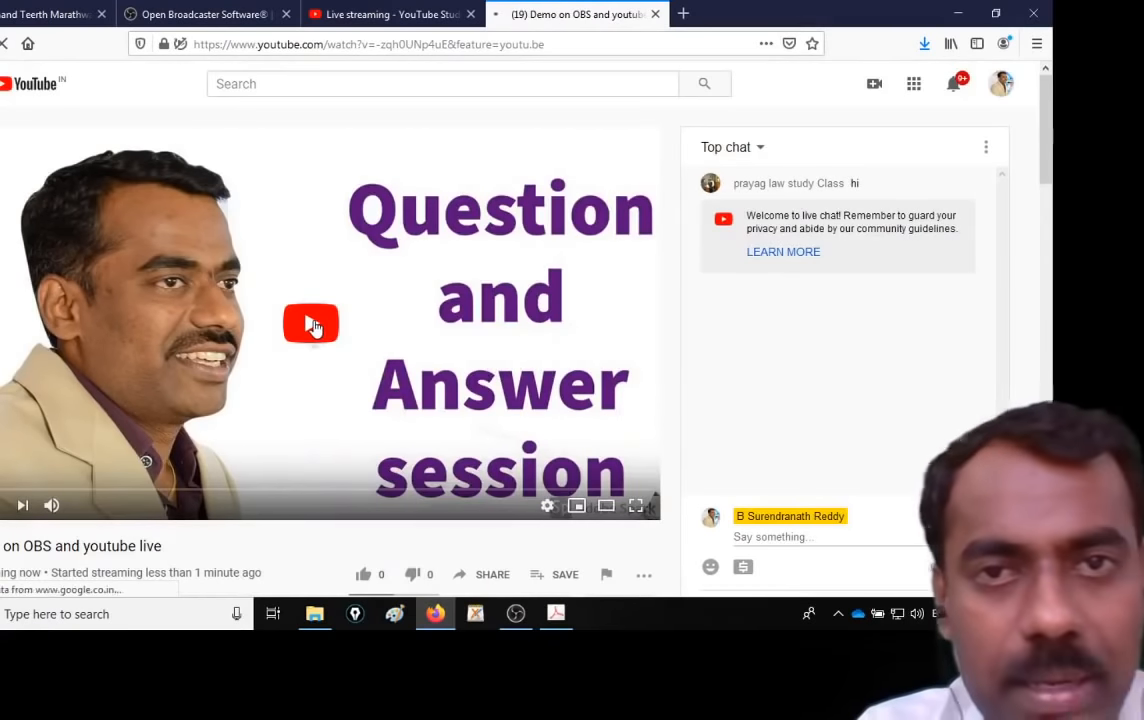
scroll(314, 327, "down", 3)
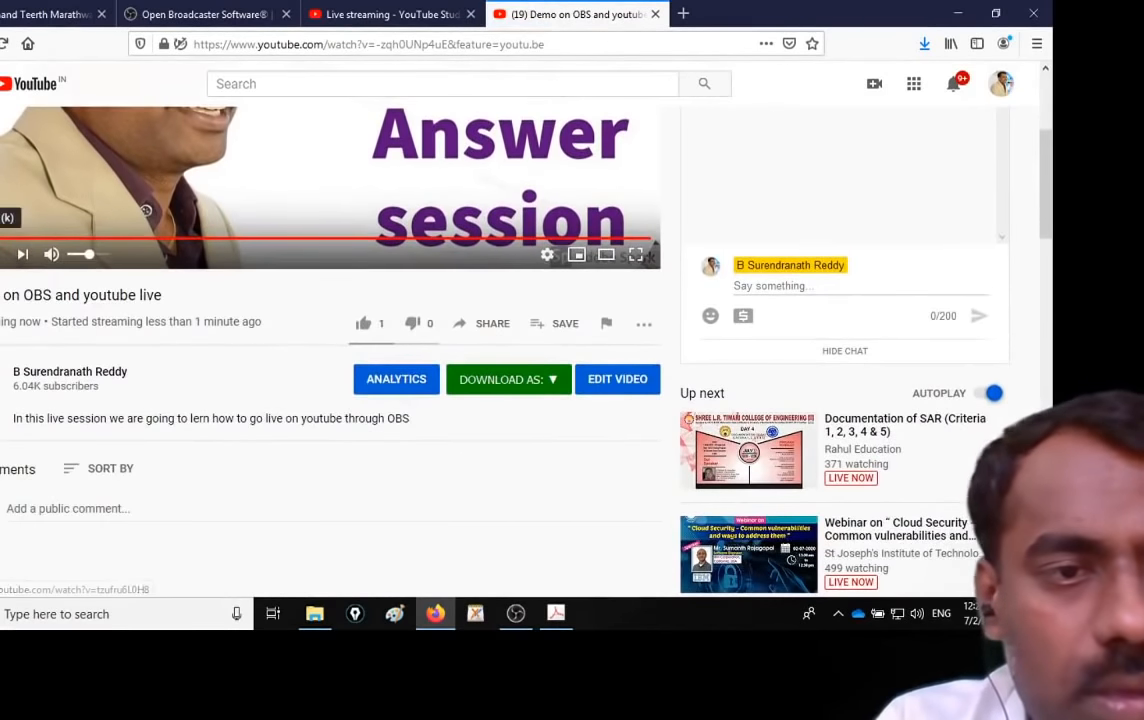
scroll(231, 321, "up", 2)
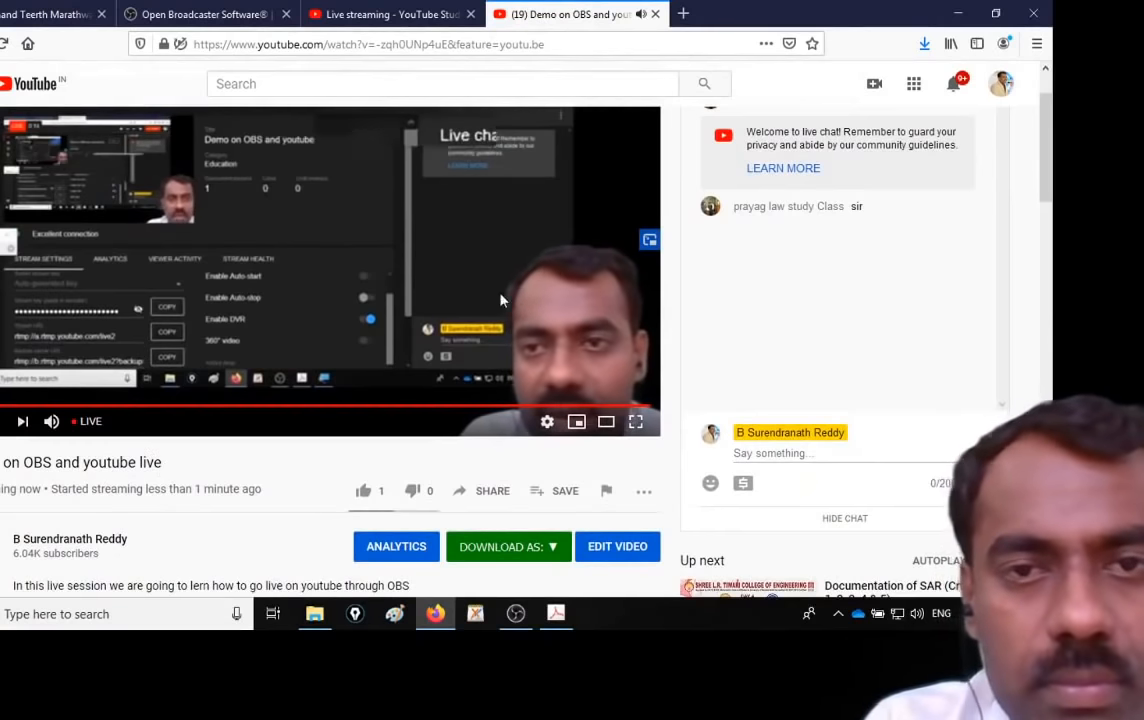
scroll(501, 300, "up", 1)
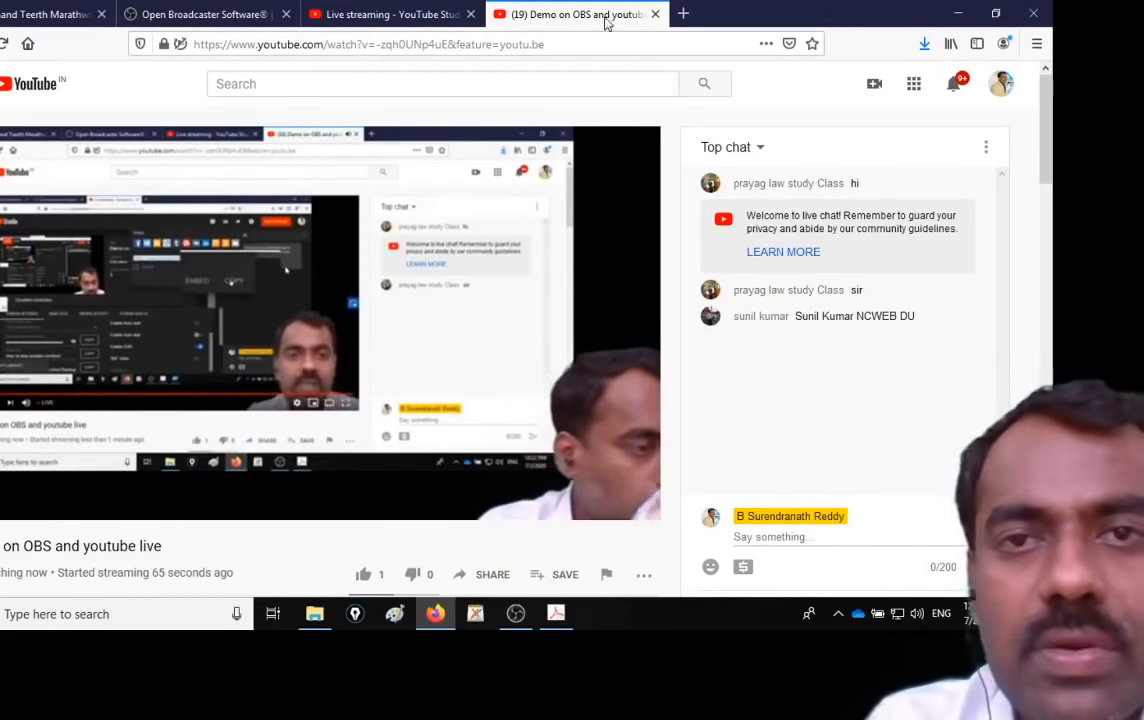
Step: Return to YouTube Studio and post "this is only for deemo purpose only, we will see you all at 4 pm" in the live chat
left_click(398, 14)
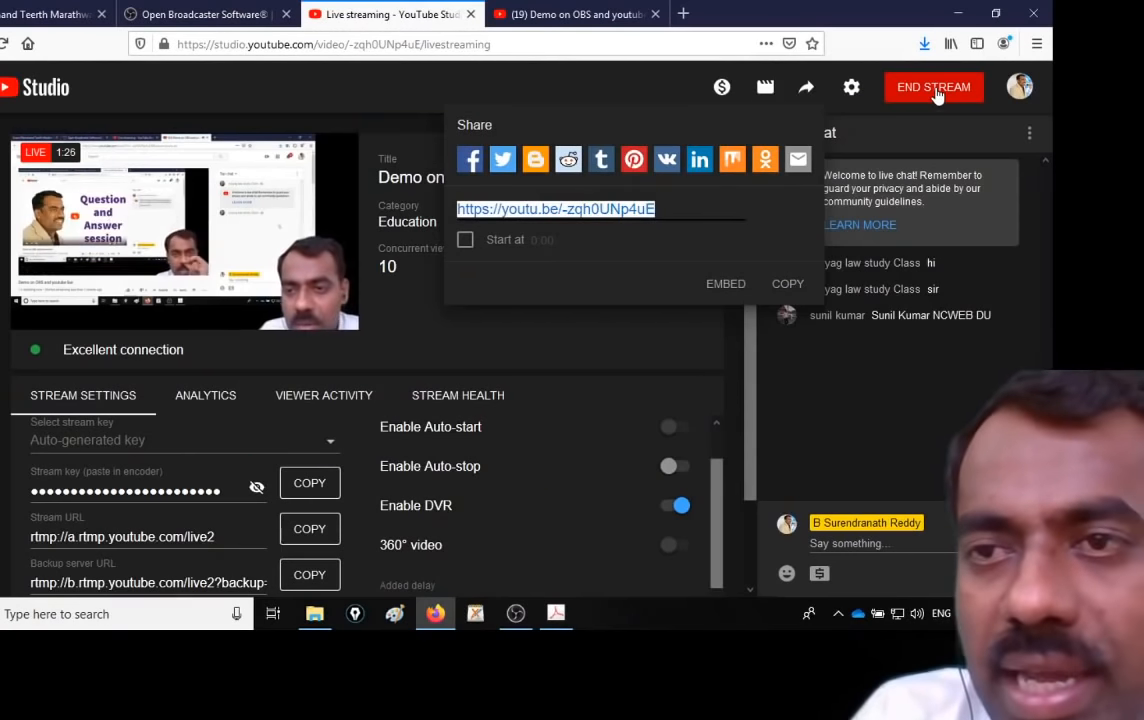
left_click(855, 543)
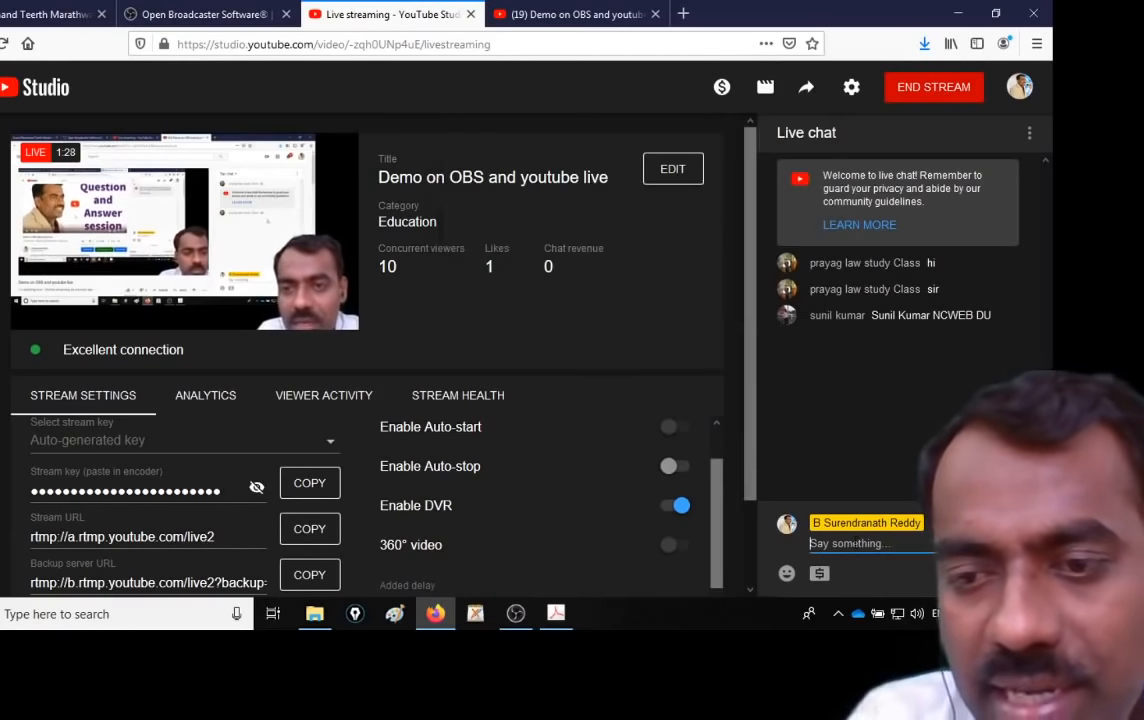
type("this is on")
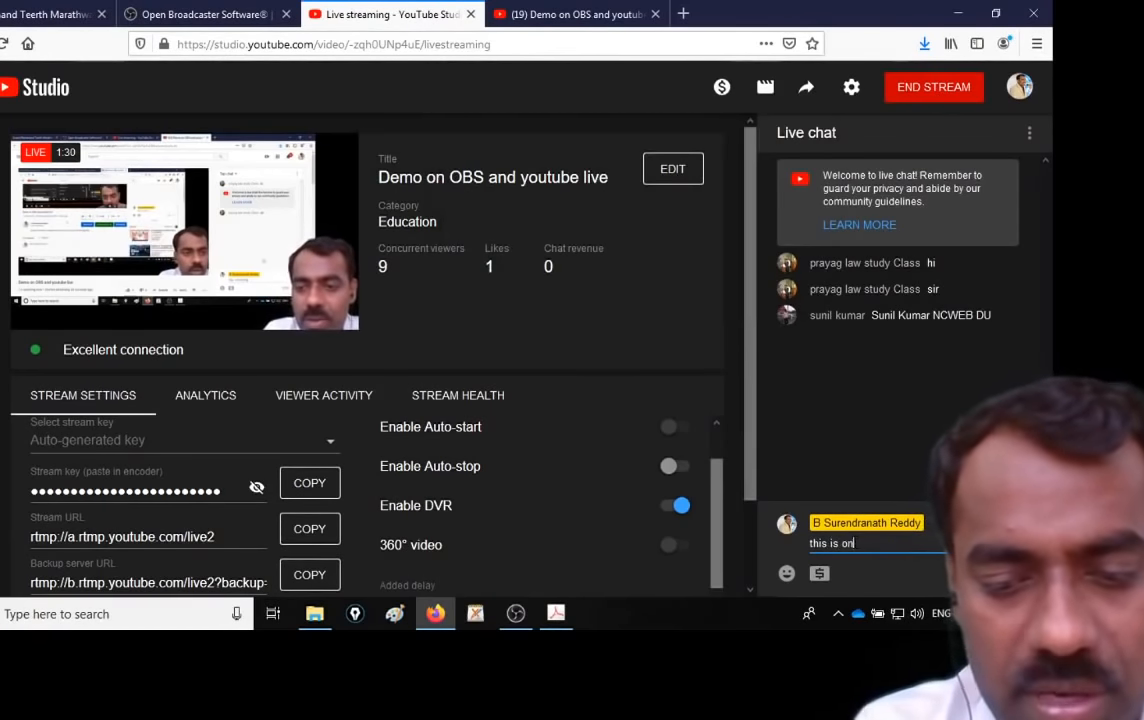
type("ly for deemo p")
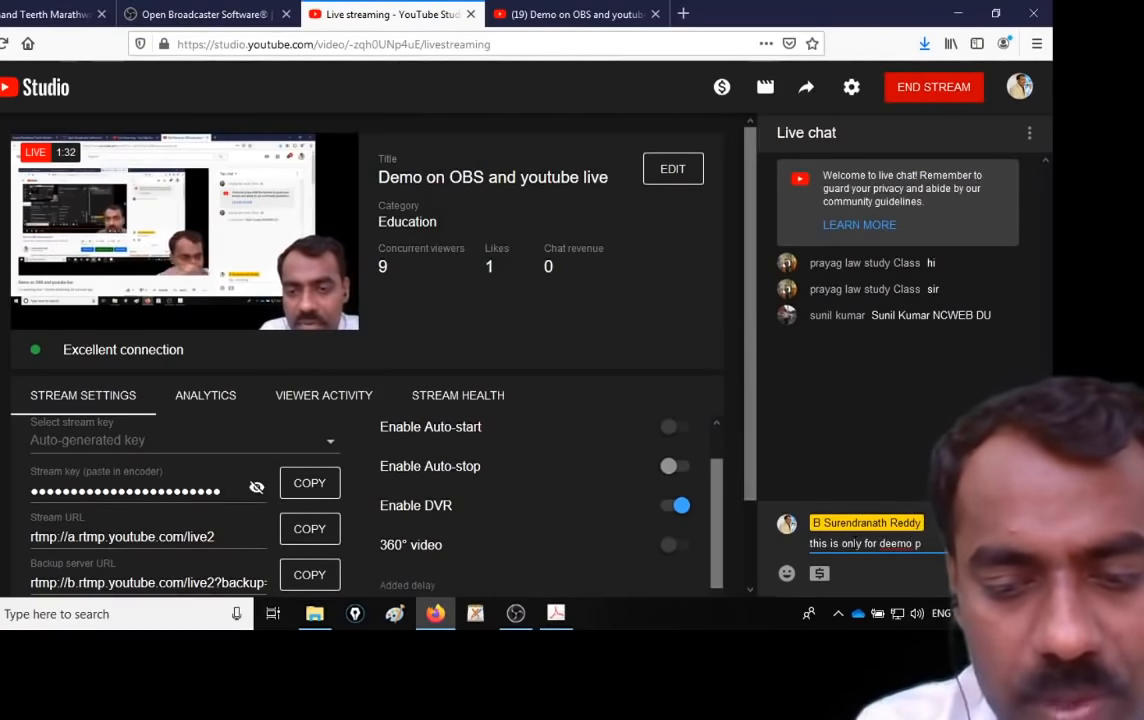
type("urpos")
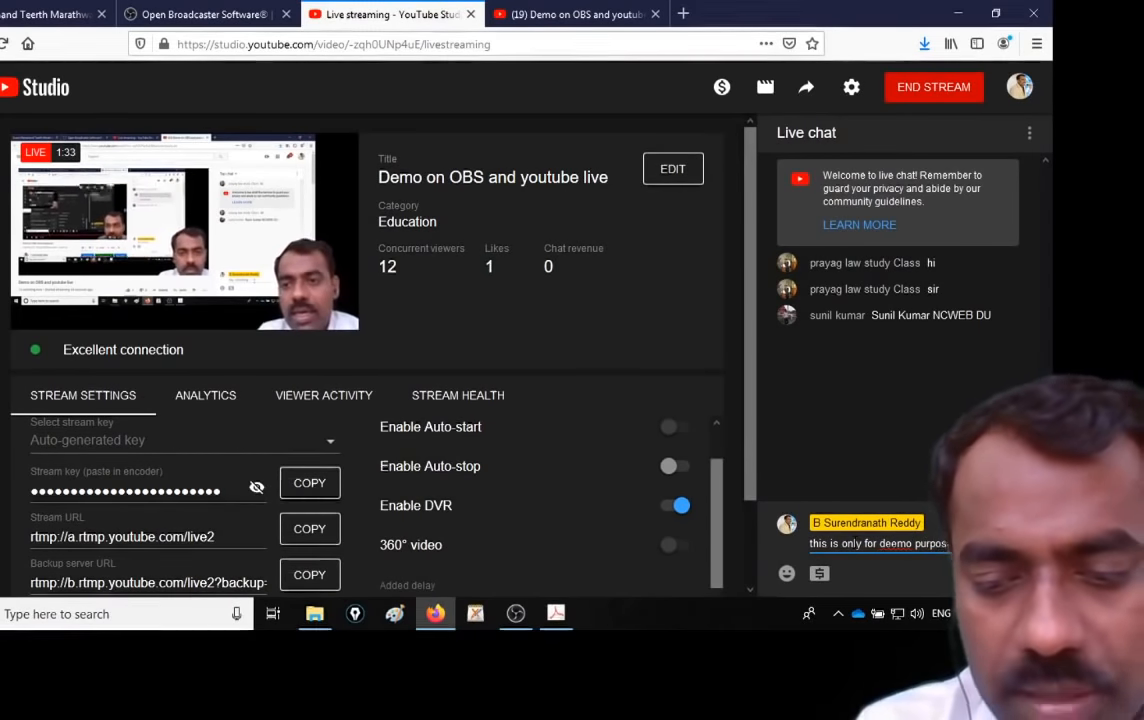
type("e")
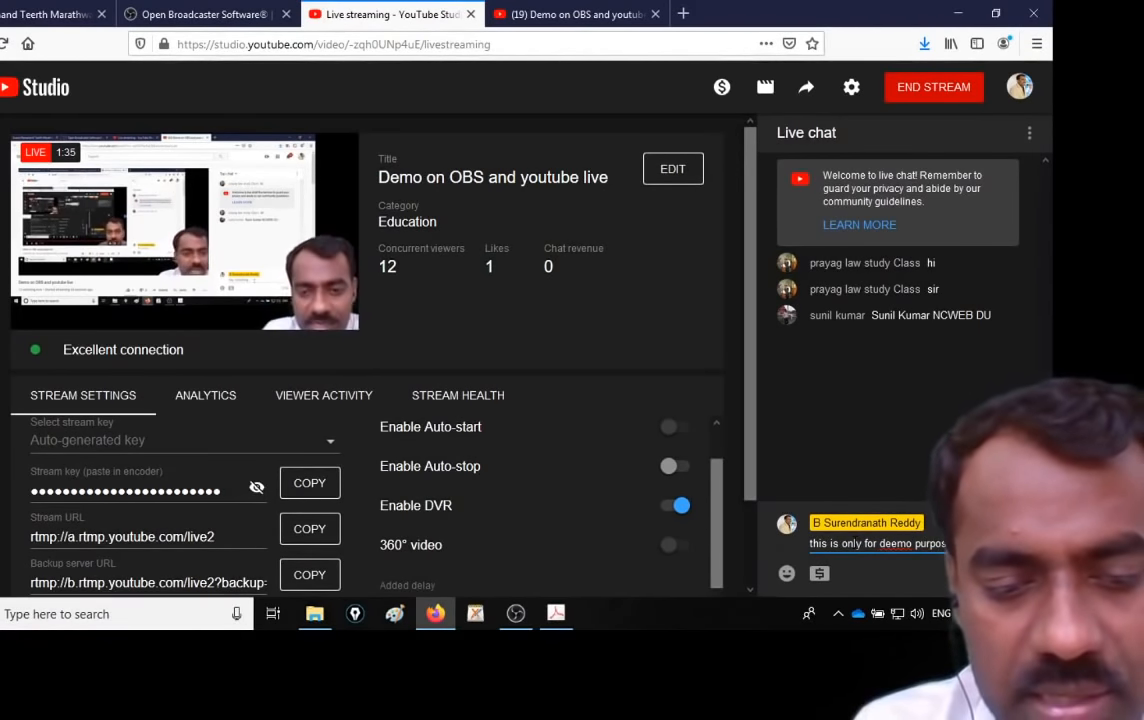
type(" only, we will see you ")
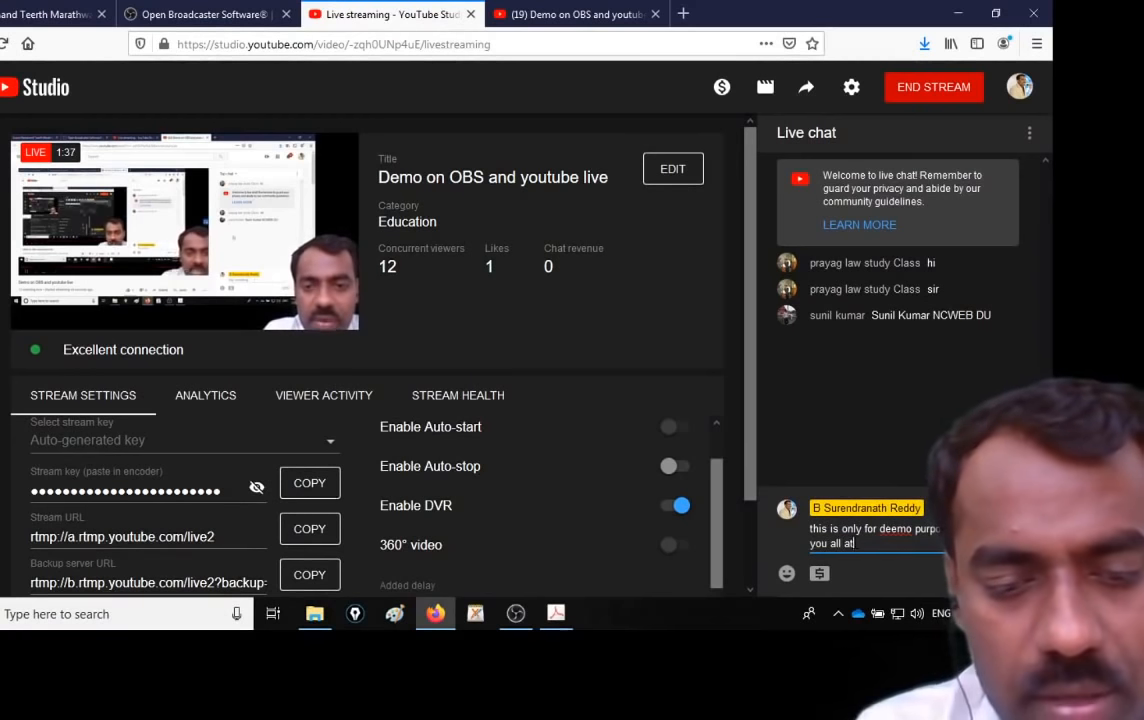
type("all at 4 pm")
key("Return")
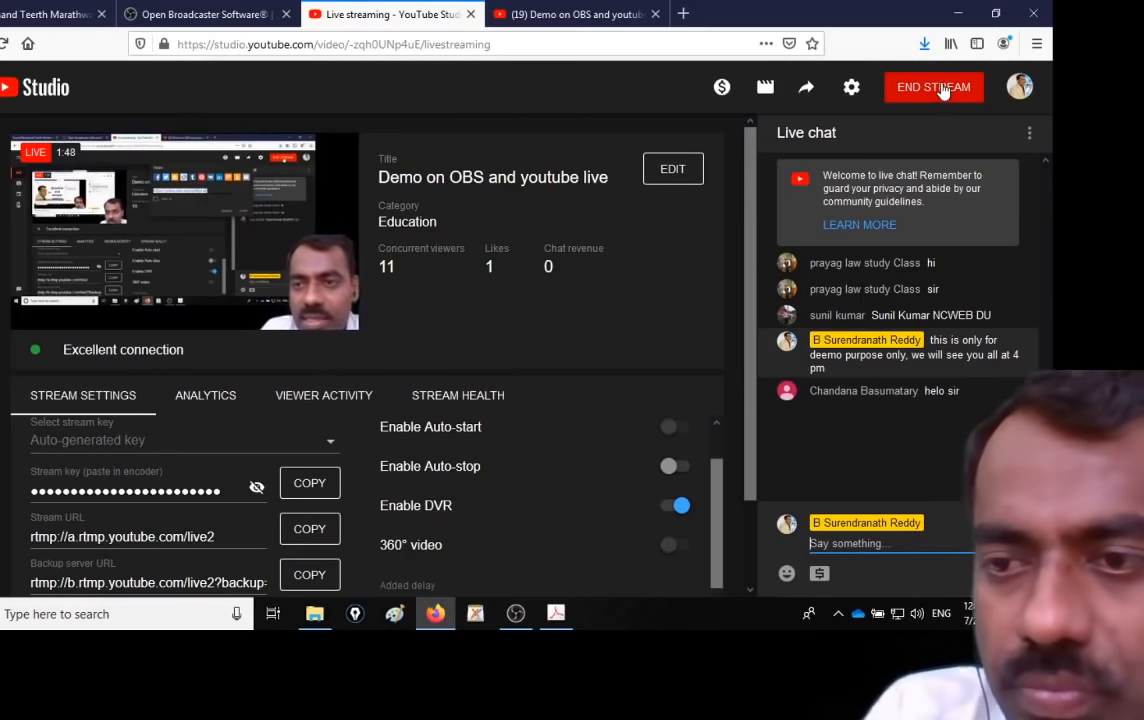
Step: End the YouTube live stream and switch to OBS Studio
left_click(941, 90)
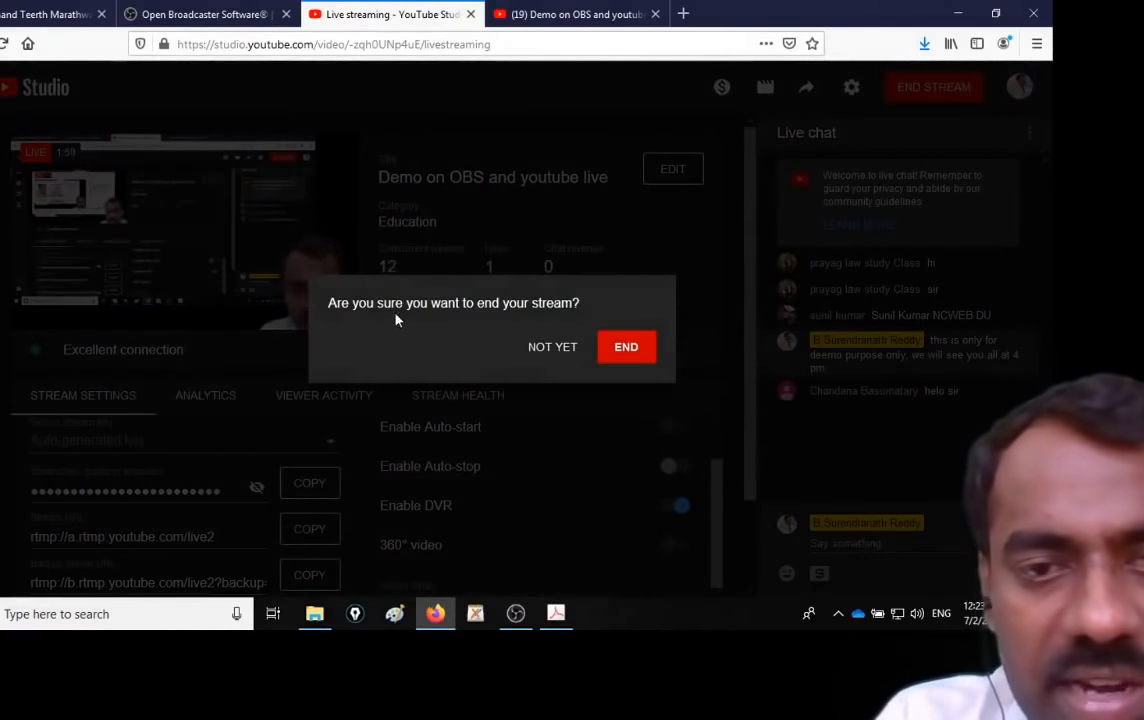
left_click(630, 350)
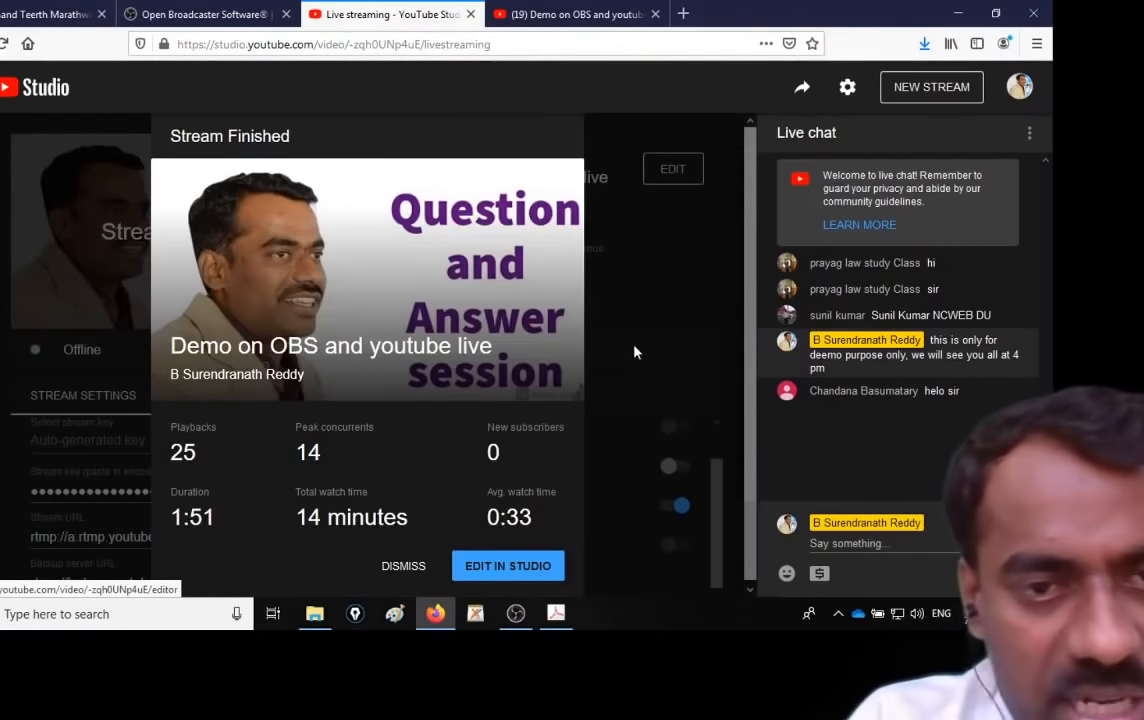
left_click(516, 613)
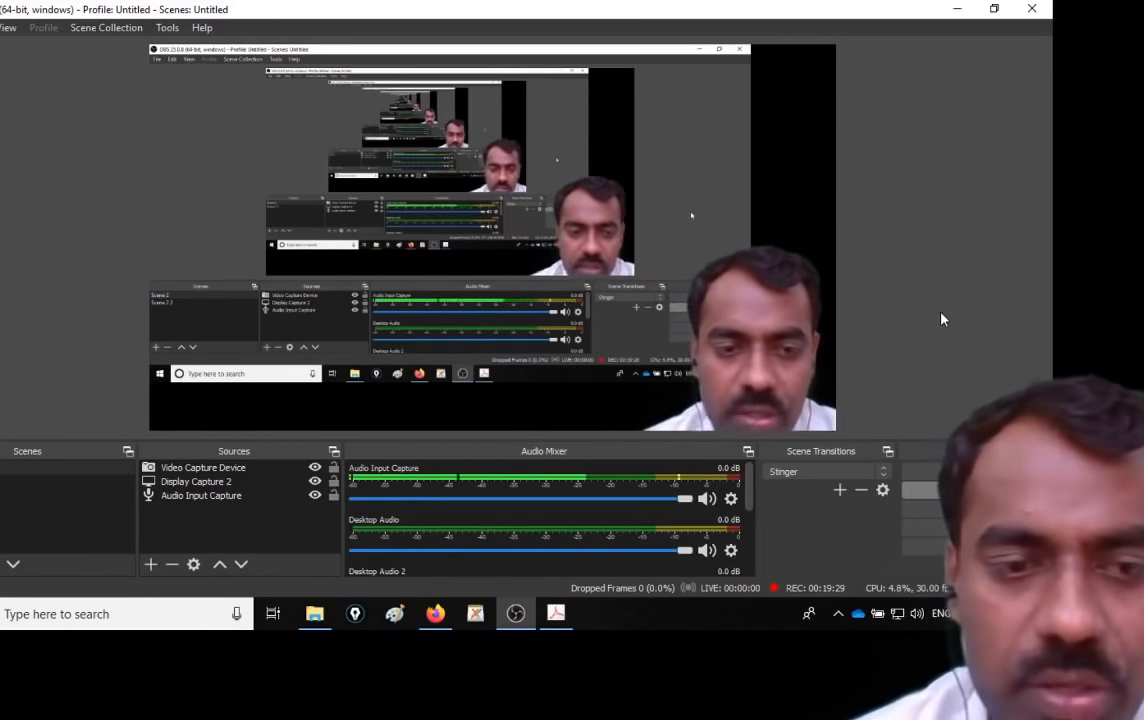
Step: Review the scene's Display Capture 2, Audio Input Capture and Video Capture Device sources
left_click(193, 485)
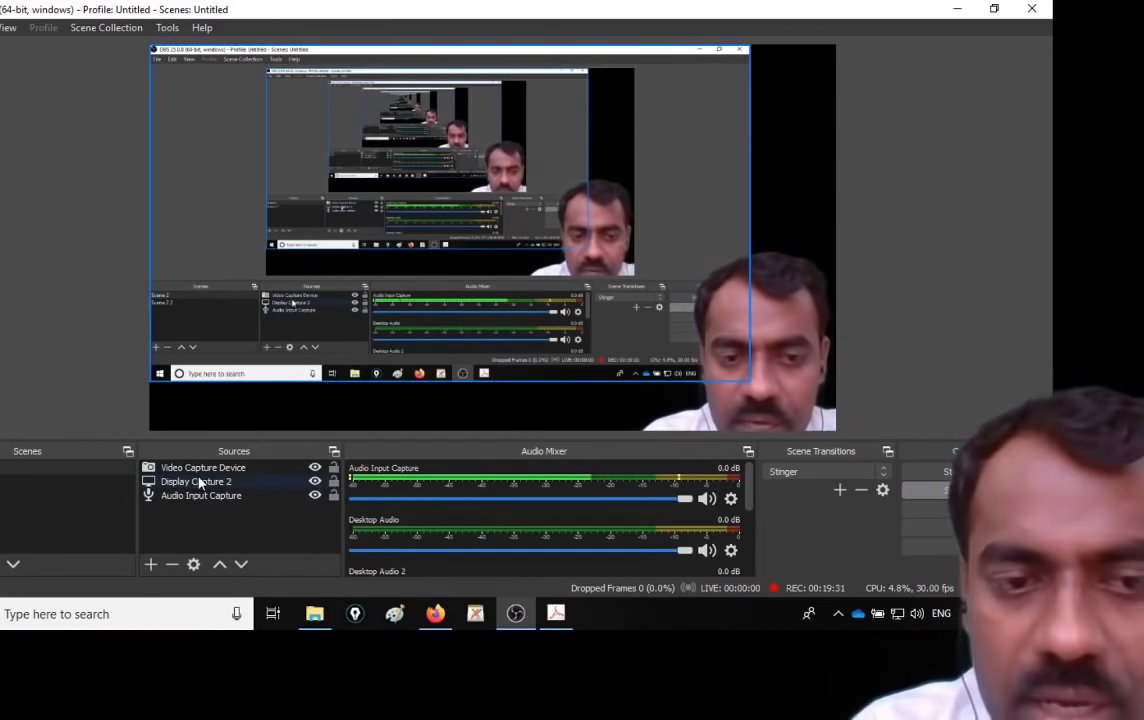
left_click(209, 517)
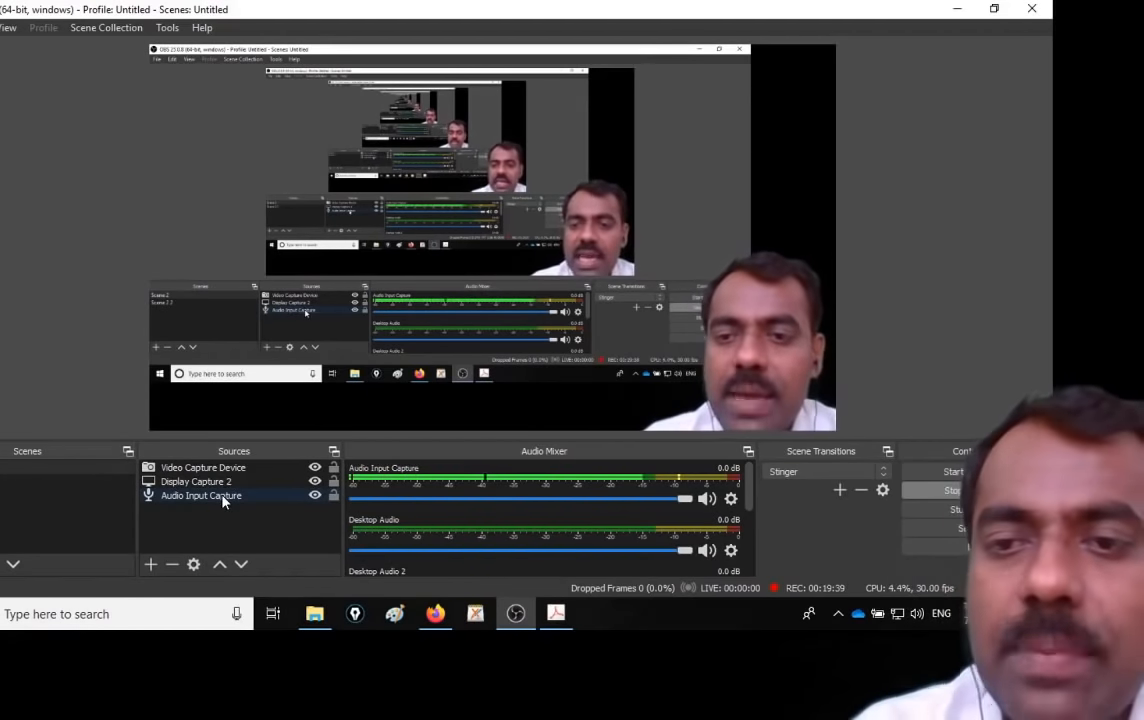
left_click(247, 468)
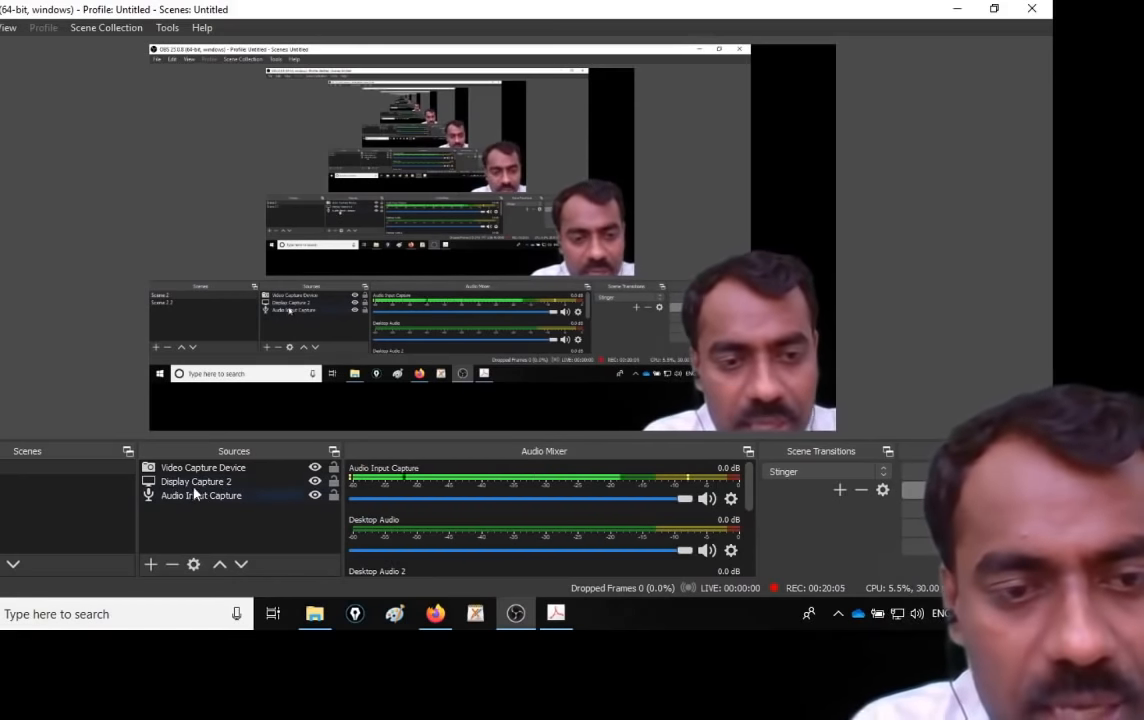
left_click(198, 487)
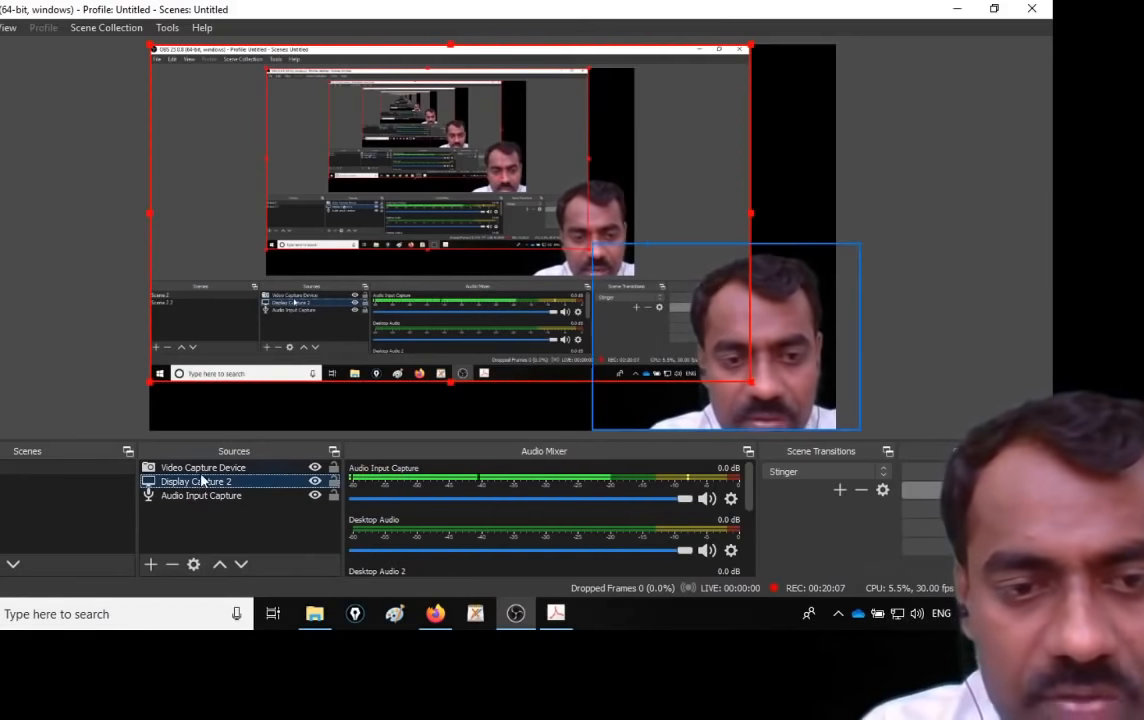
Step: Inspect the Video Capture Device's filters and the effect filter types that can be added, and close the filters window without adding any
left_click(203, 468)
right_click(203, 470)
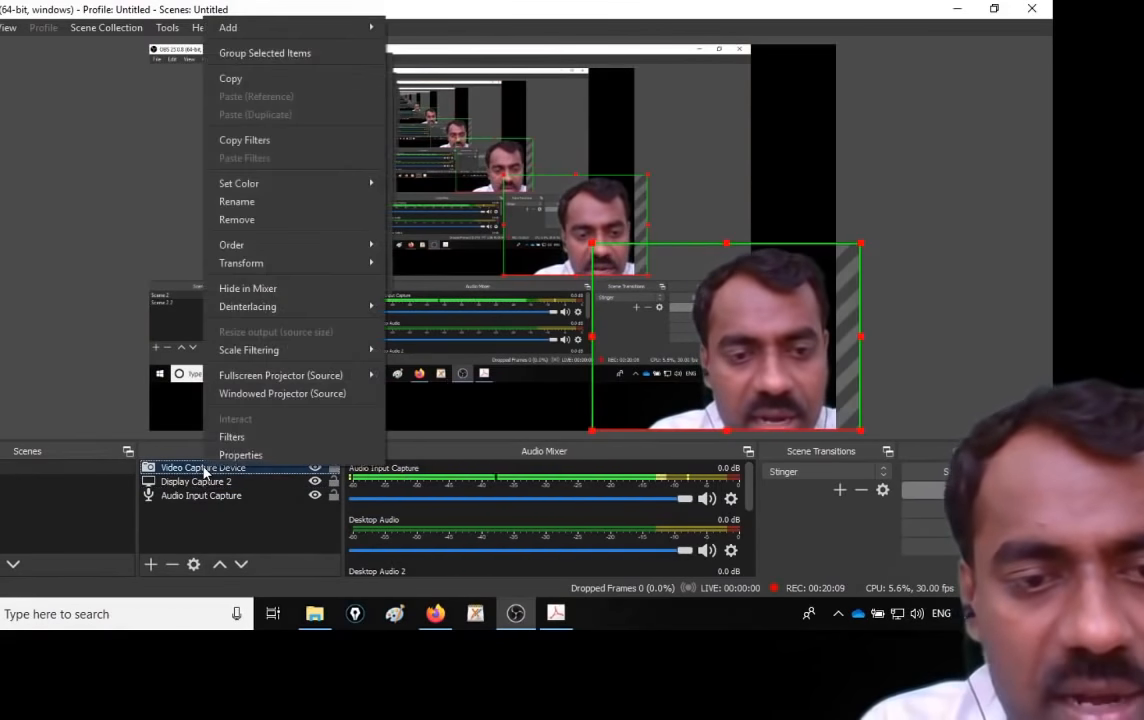
left_click(261, 440)
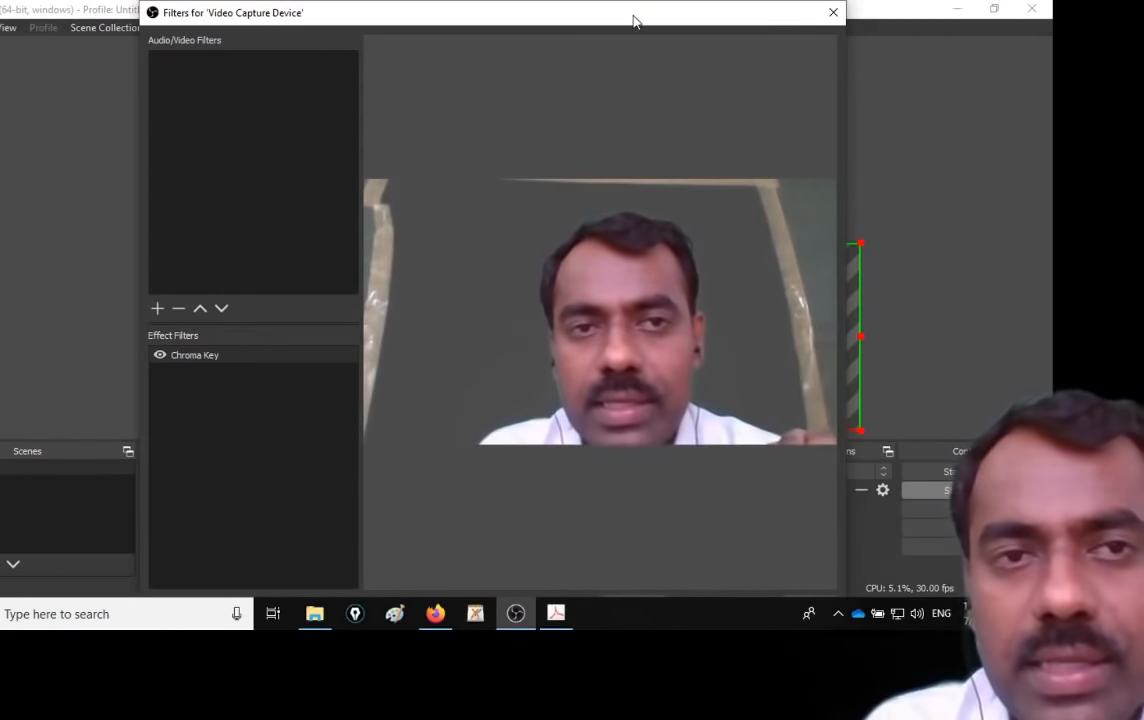
mouse_move(609, 7)
left_mouse_down()
mouse_move(573, 50)
mouse_move(600, 5)
mouse_move(630, 8)
left_mouse_up()
left_click(179, 569)
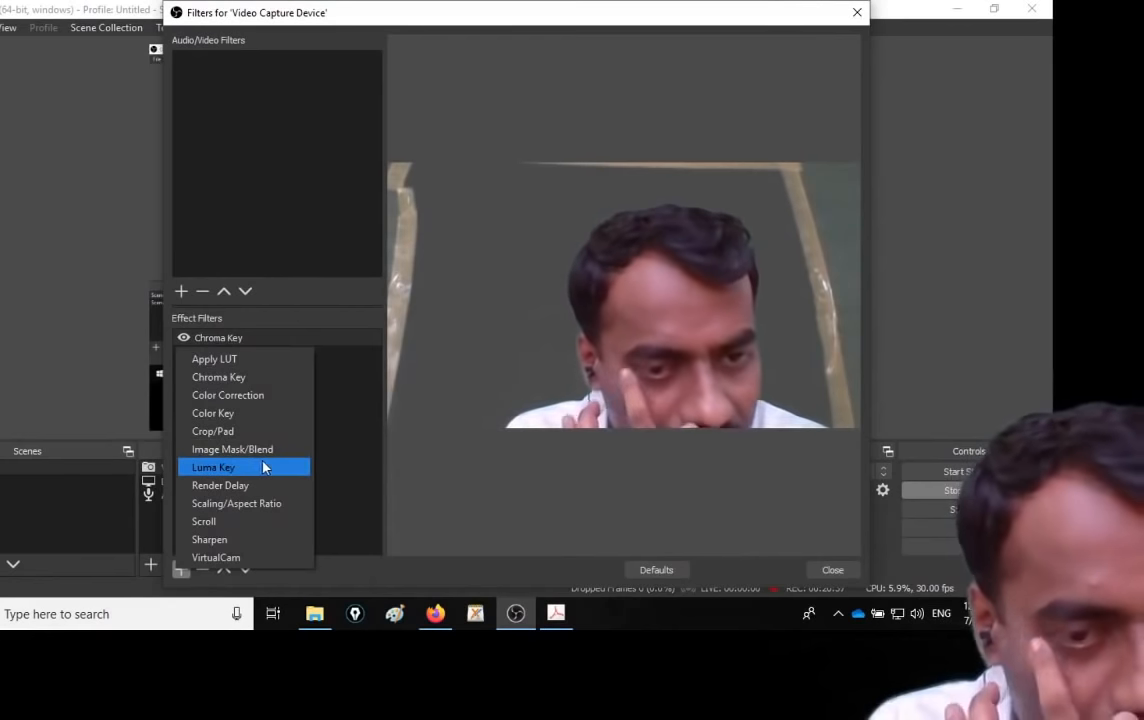
left_click(940, 307)
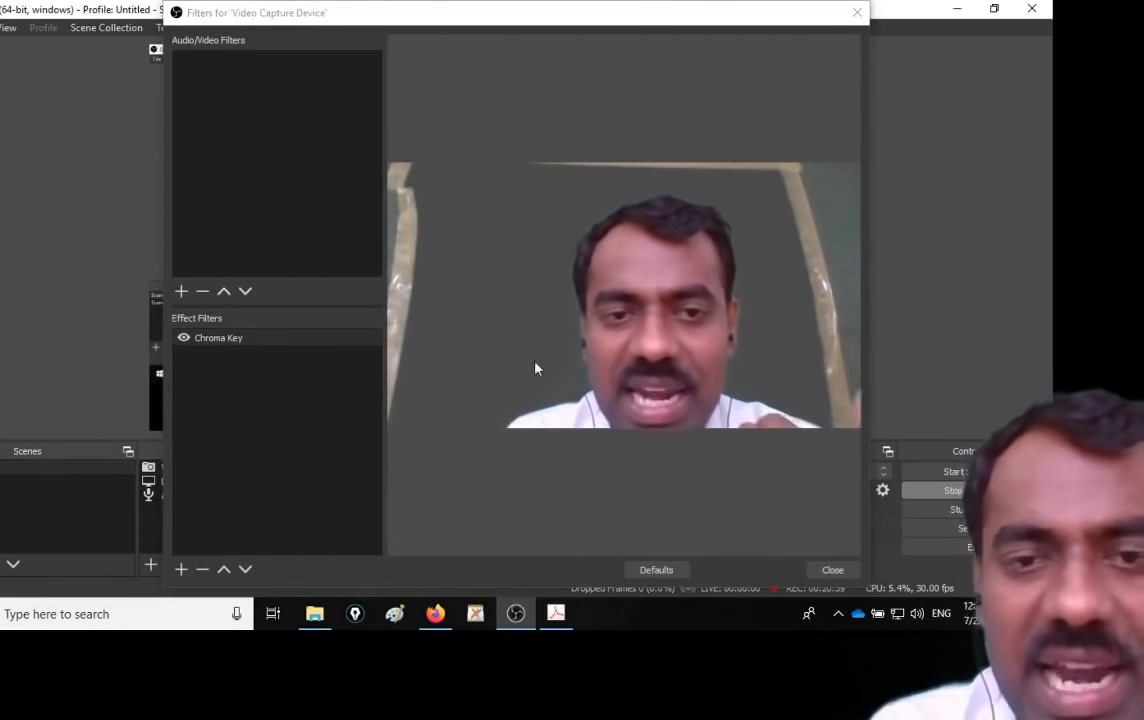
left_click(858, 13)
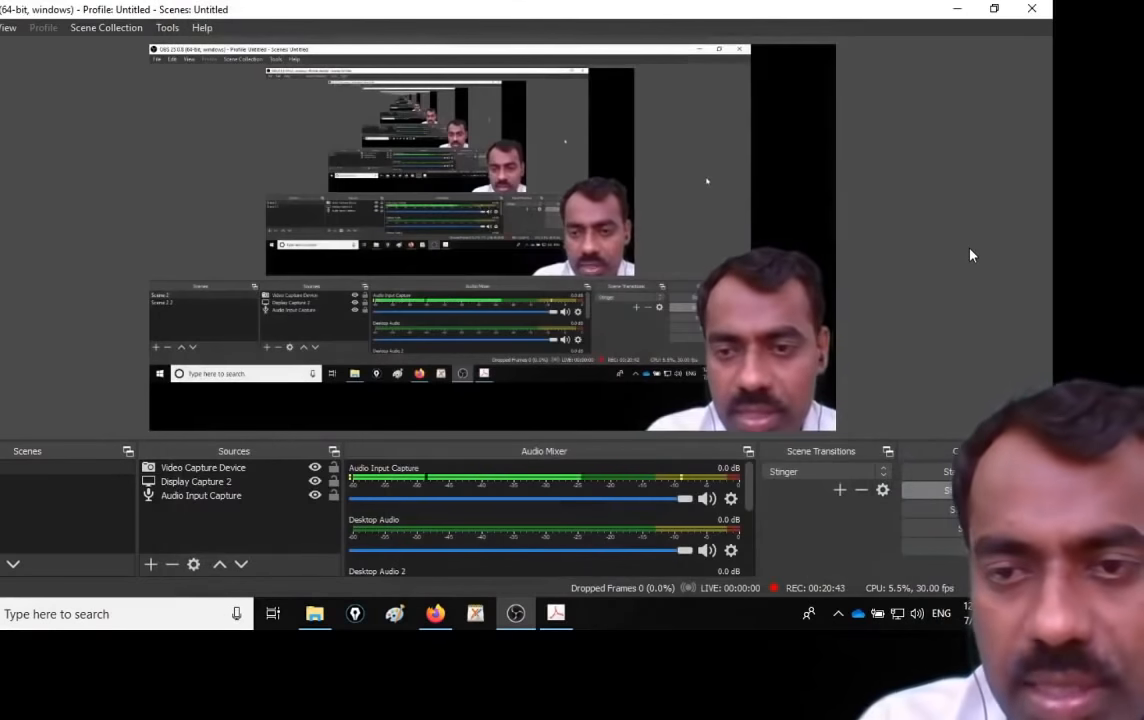